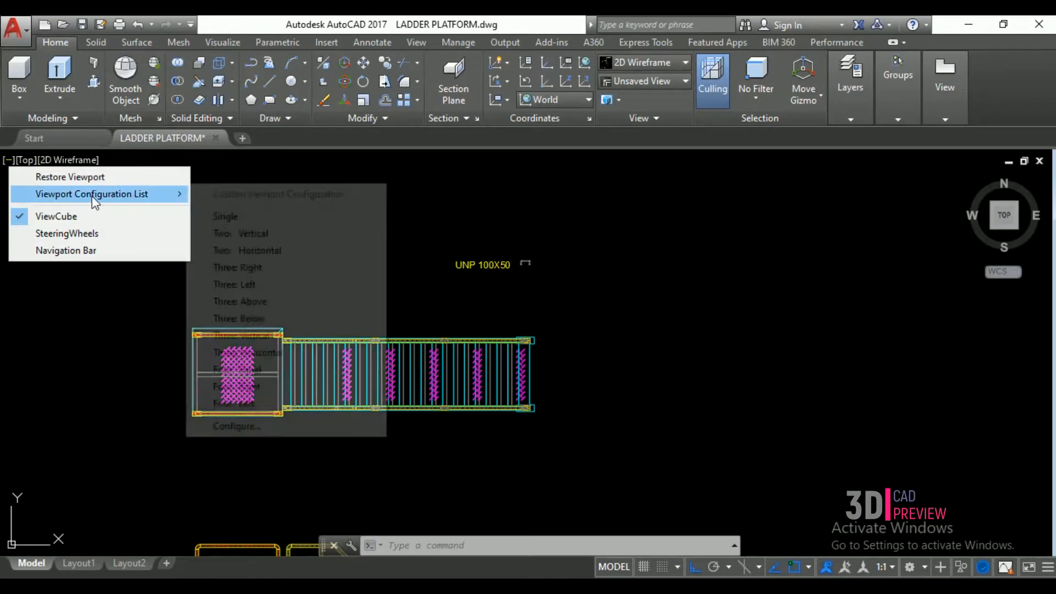
- Split the model space into two vertical viewports
left_click(233, 229)
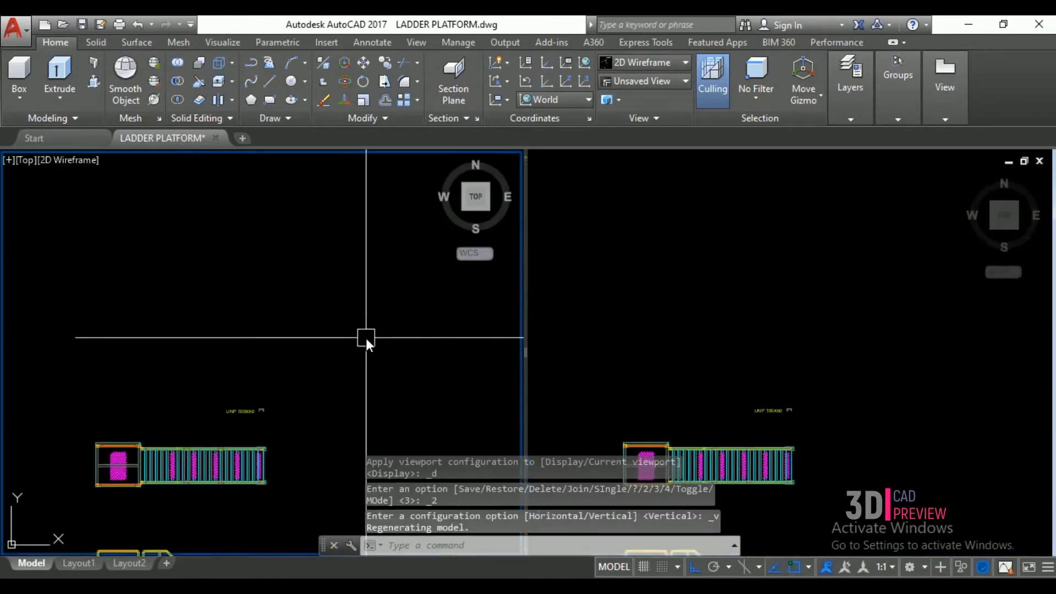
left_click(553, 160)
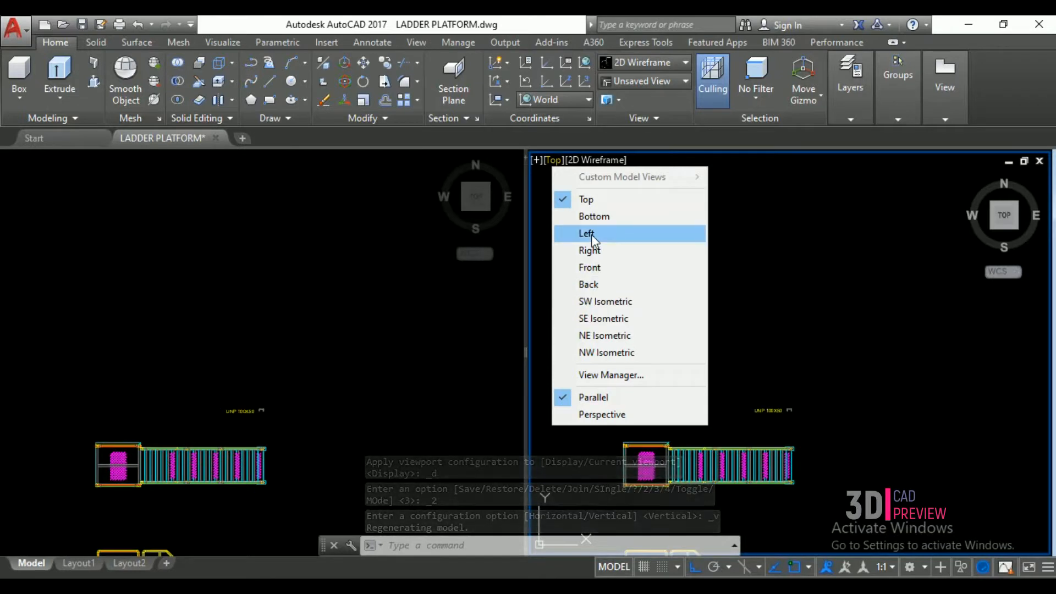
left_click(538, 160)
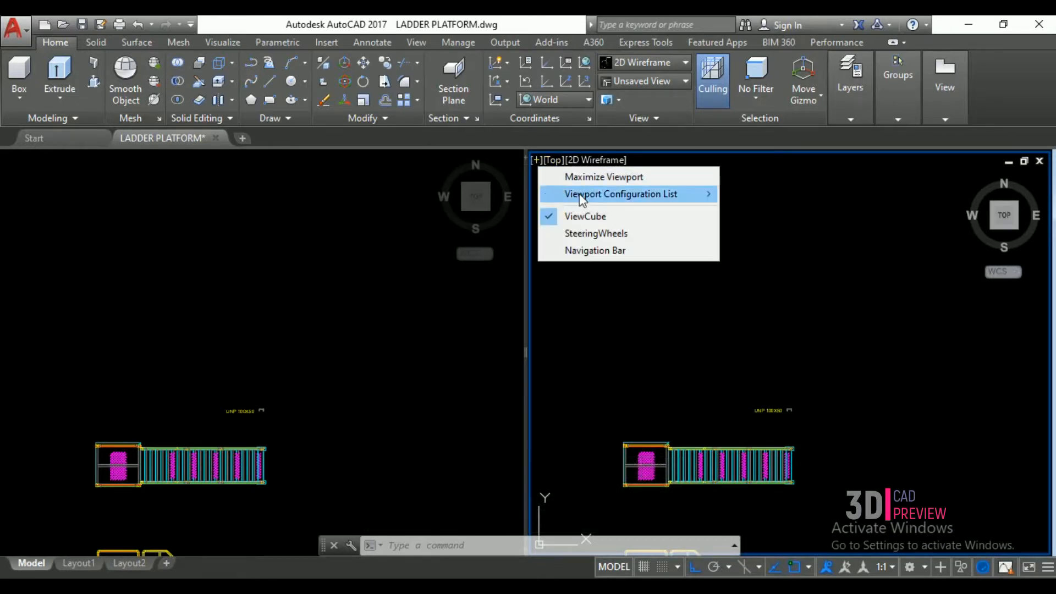
mouse_move(576, 195)
left_click(762, 233)
left_click(693, 238)
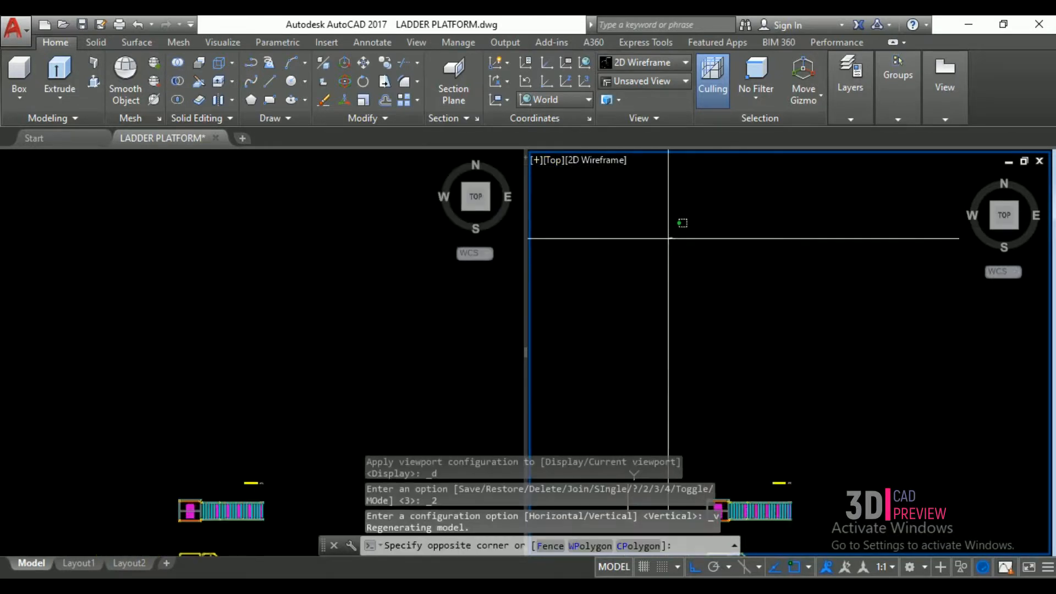
left_click(557, 177)
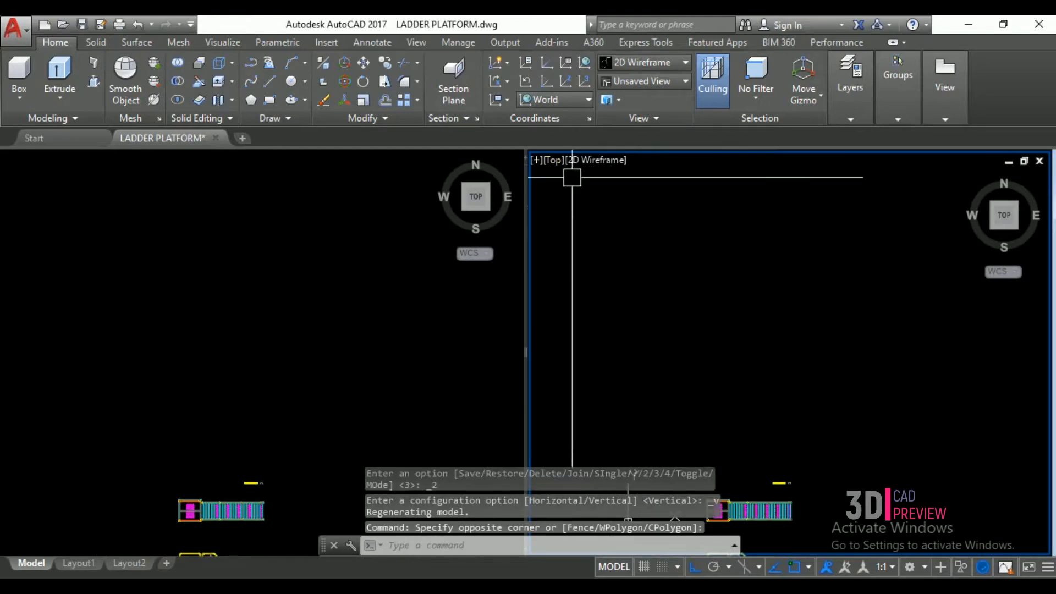
- Set the second viewport to the SW Isometric view
left_click(552, 158)
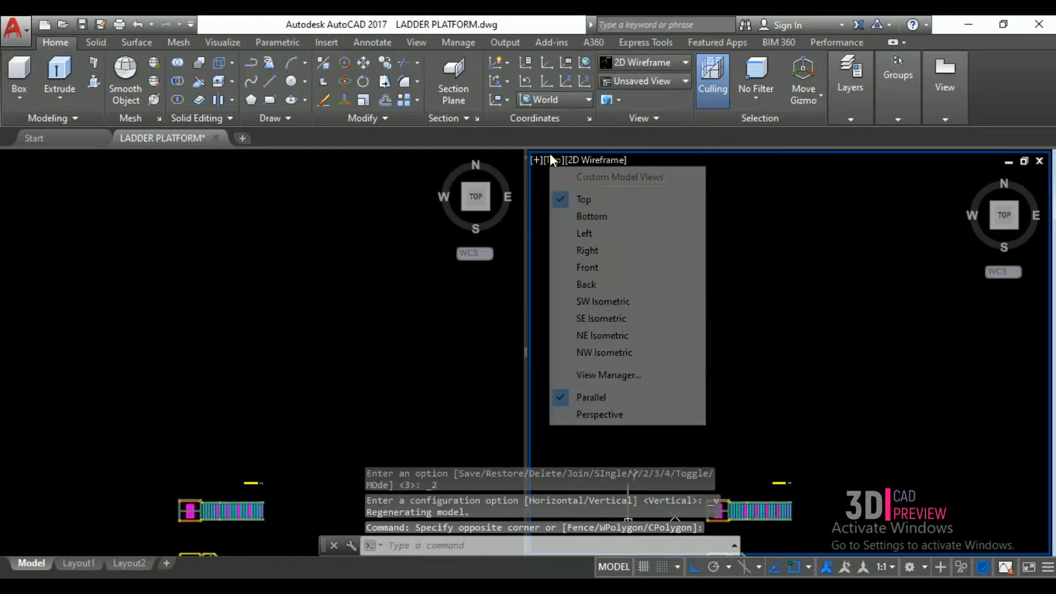
left_click(620, 296)
scroll(849, 398, "up", 3)
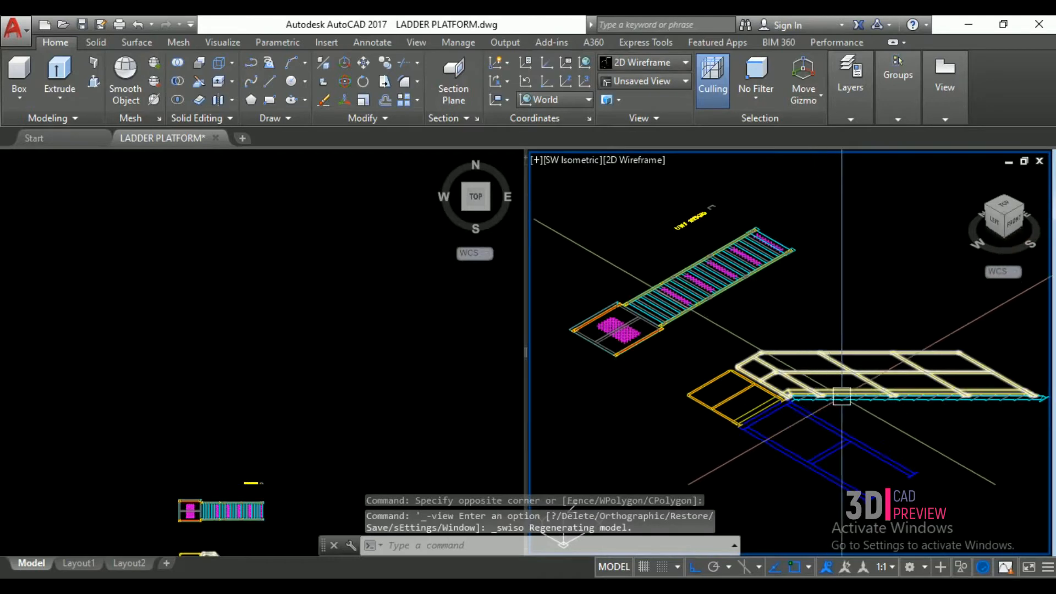
scroll(849, 397, "down", 5)
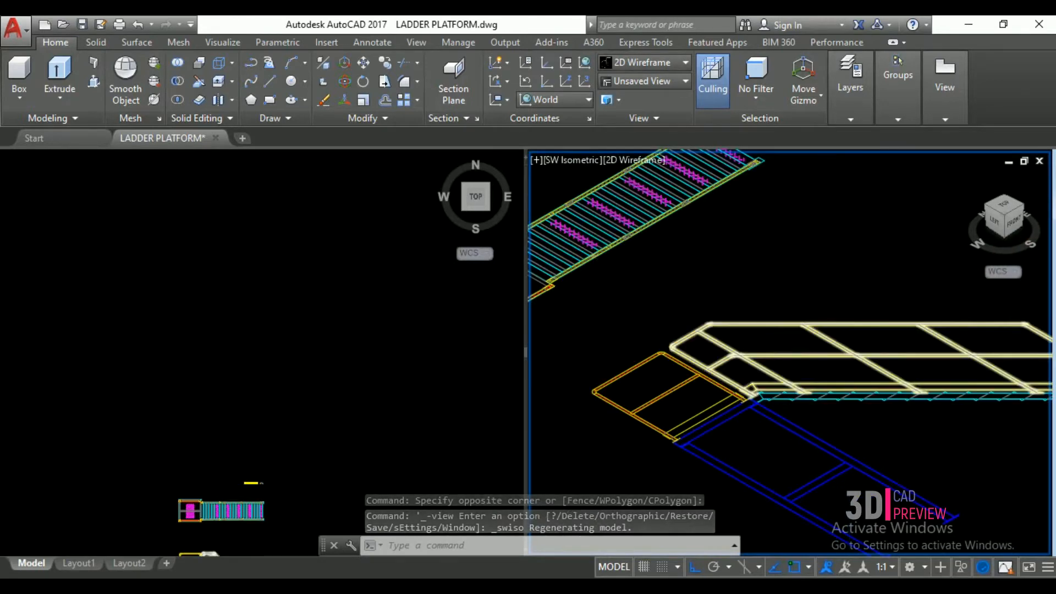
left_click(951, 454)
left_click(959, 526)
- In the top-view viewport, copy the platform's plan and elevation drawings horizontally to a free area beside the originals
left_click(391, 406)
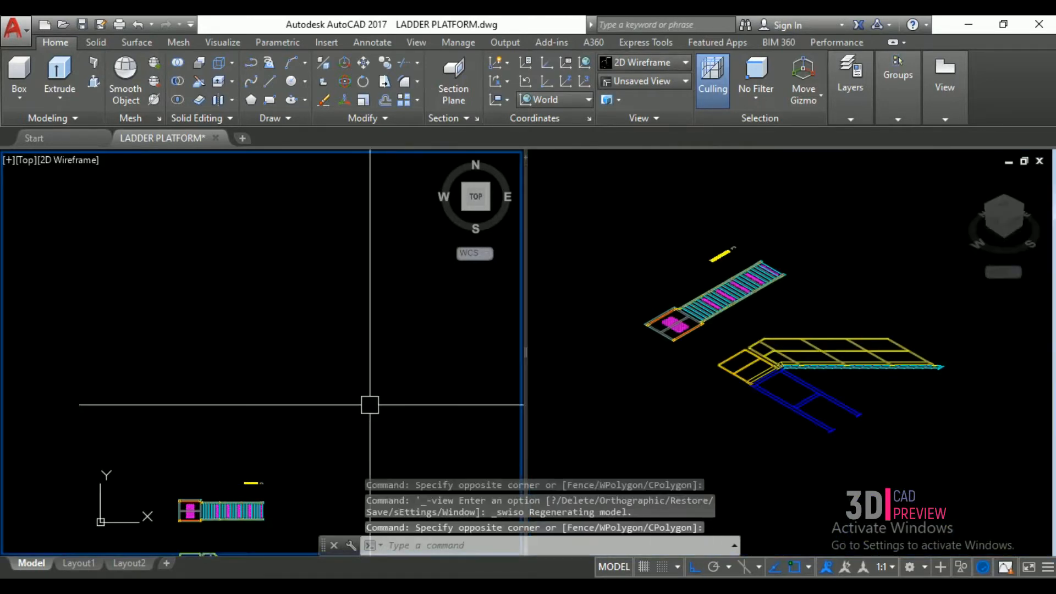
scroll(375, 388, "down", 4)
scroll(341, 485, "up", 6)
left_click(362, 475)
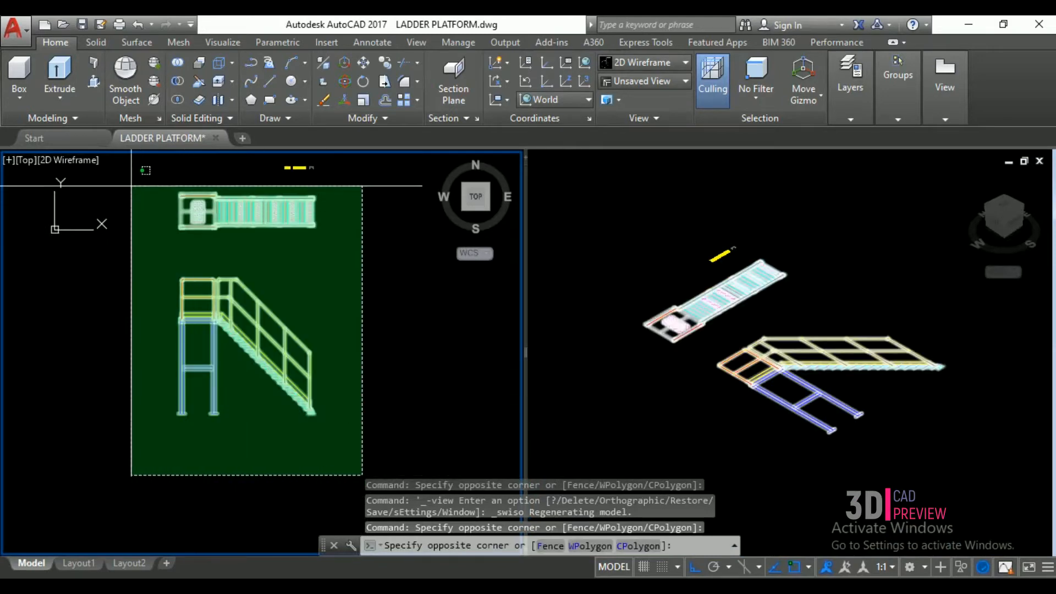
left_click(131, 181)
type("co")
key("Return")
left_click(245, 317)
scroll(424, 306, "down", 2)
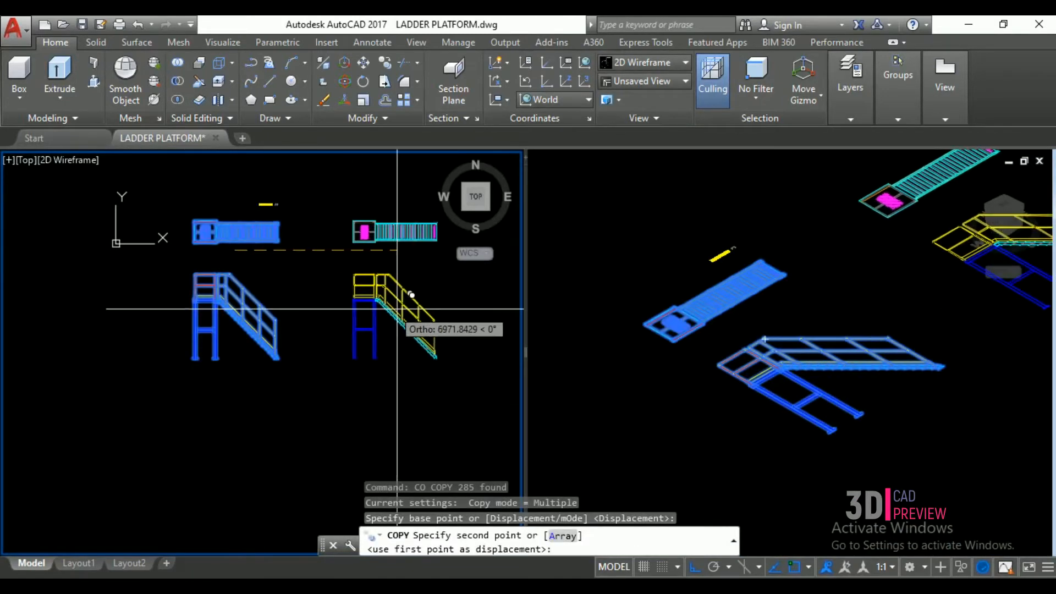
left_click(424, 302)
key("Return")
- Set the coordinate system of the isometric viewport to Left
left_click(802, 264)
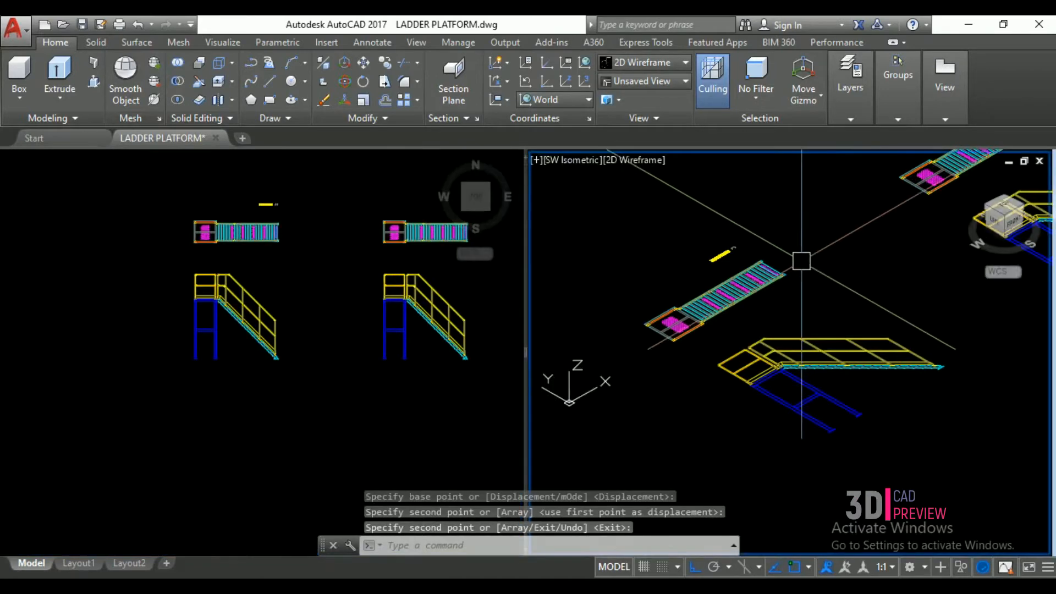
scroll(774, 303, "down", 2)
scroll(890, 283, "up", 4)
left_click(538, 101)
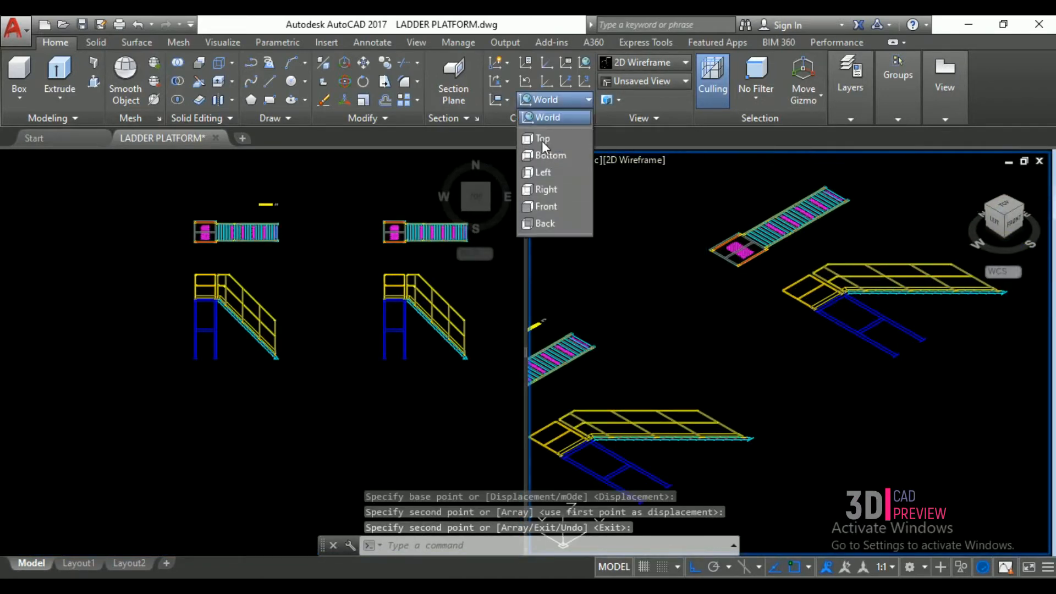
left_click(553, 171)
- Rotate the copied elevation 270° about the lower corner of its leg's base plate so that it stands upright
type("RO")
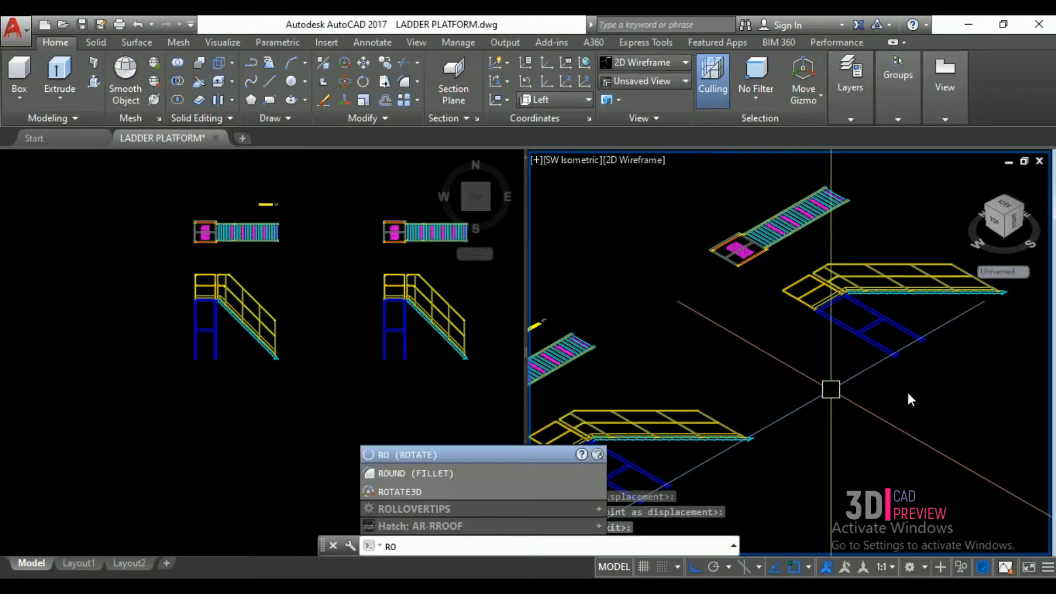
key("Return")
left_click(1008, 415)
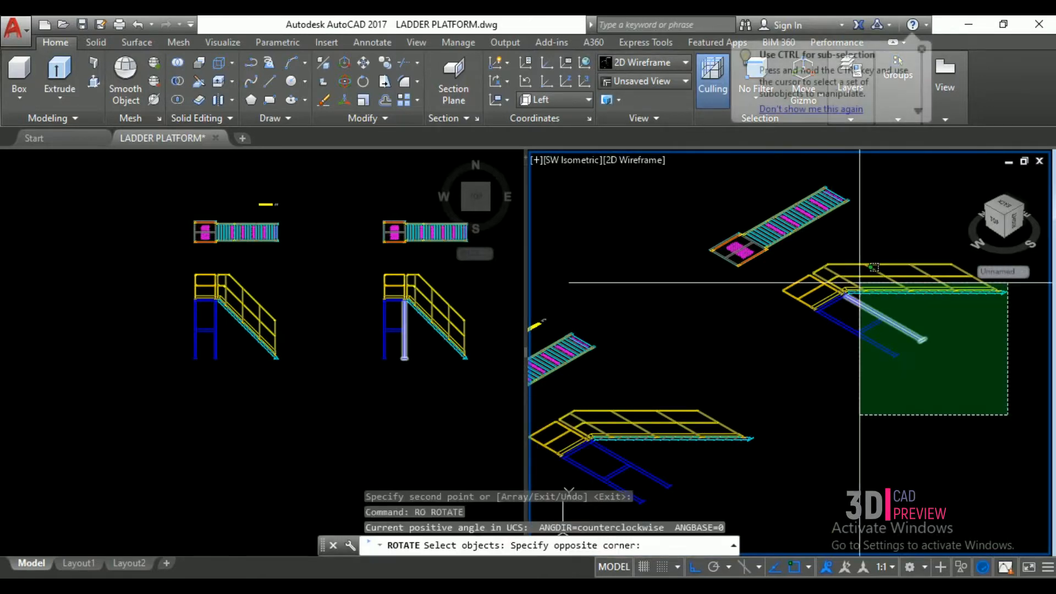
left_click(783, 257)
key("Return")
scroll(896, 390, "up", 5)
left_click(929, 364)
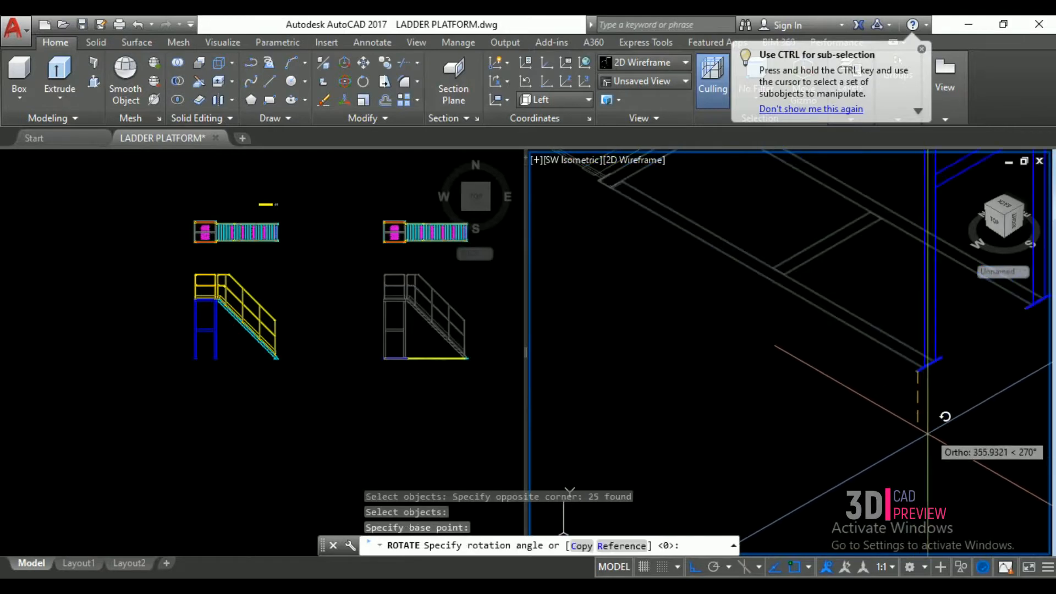
left_click(929, 424)
scroll(913, 457, "down", 5)
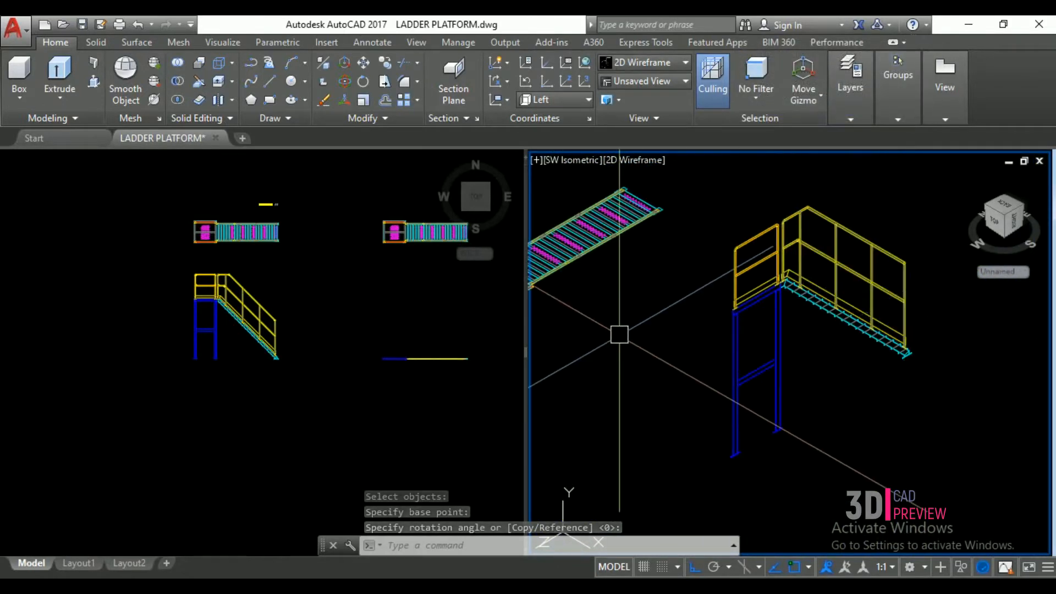
- Switch the top-view viewport to the Front view
left_click(378, 354)
left_click(26, 160)
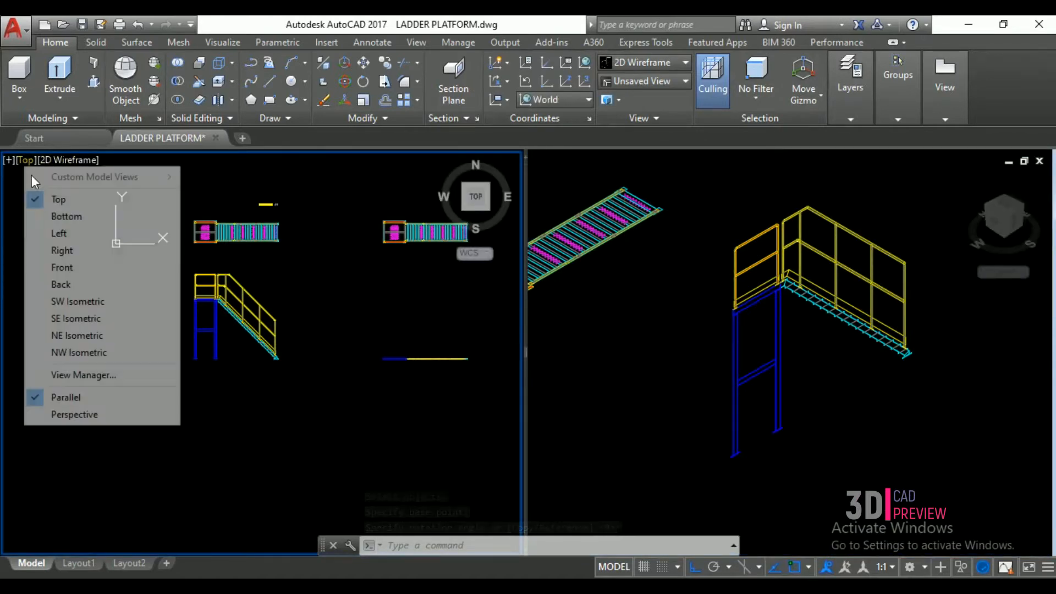
left_click(74, 266)
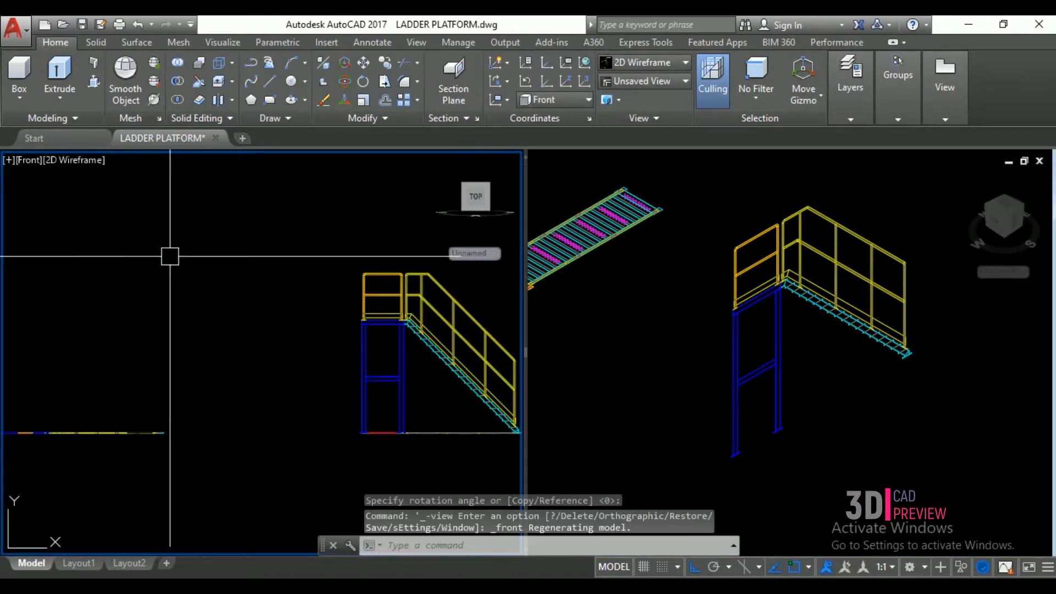
left_click(722, 198)
scroll(715, 220, "down", 3)
scroll(670, 243, "up", 8)
left_click(793, 336)
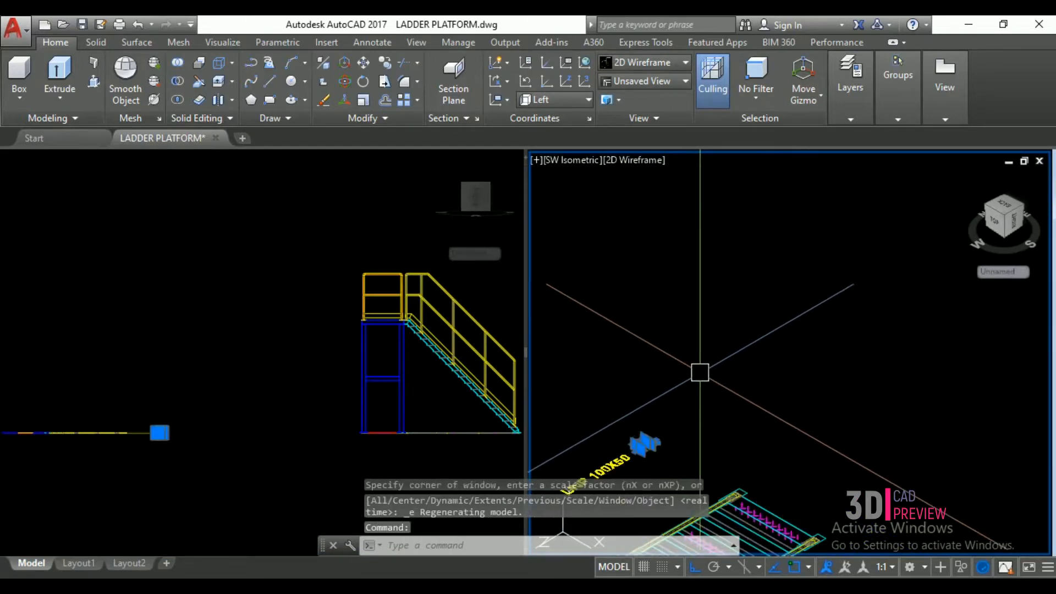
type("CO")
key("Return")
left_click(649, 443)
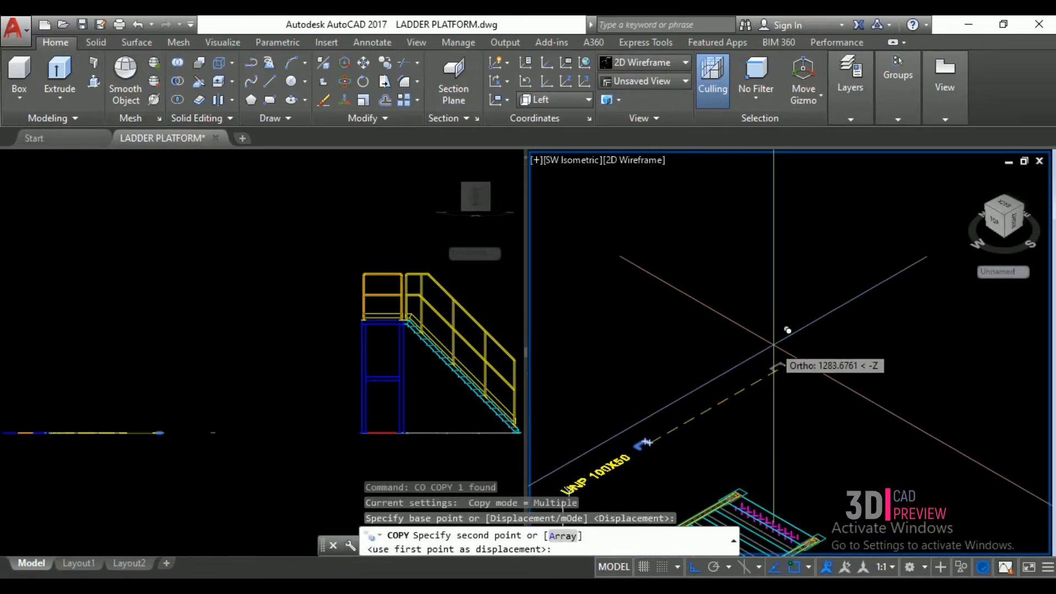
scroll(670, 346, "down", 2)
key("Escape")
key("Escape")
- Turn Ortho off and copy the UNP 100X50 channel profile to beside the foot of the upright staircase
key("F8")
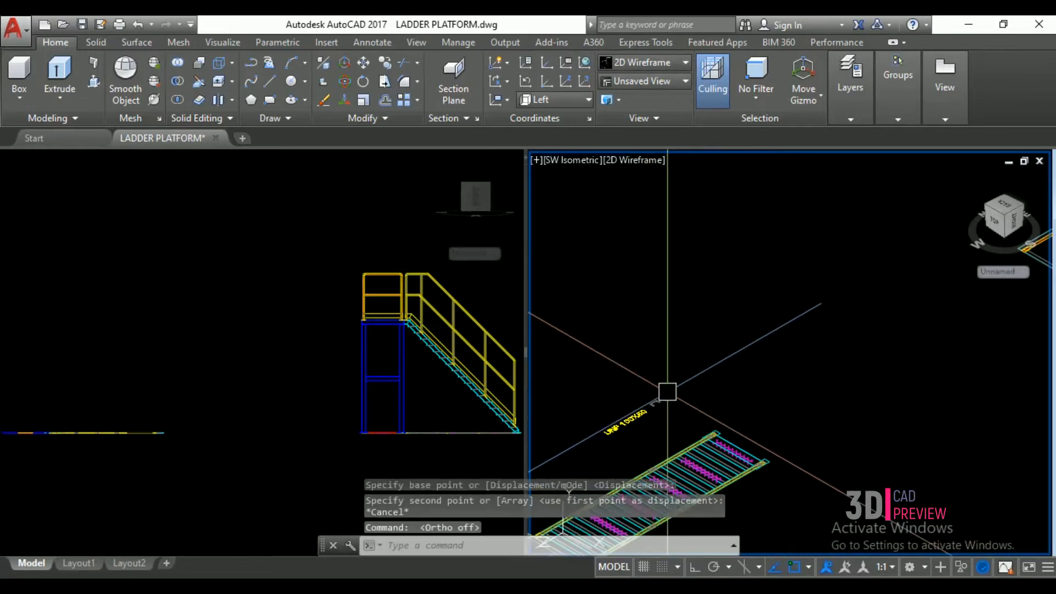
type("CO")
key("Return")
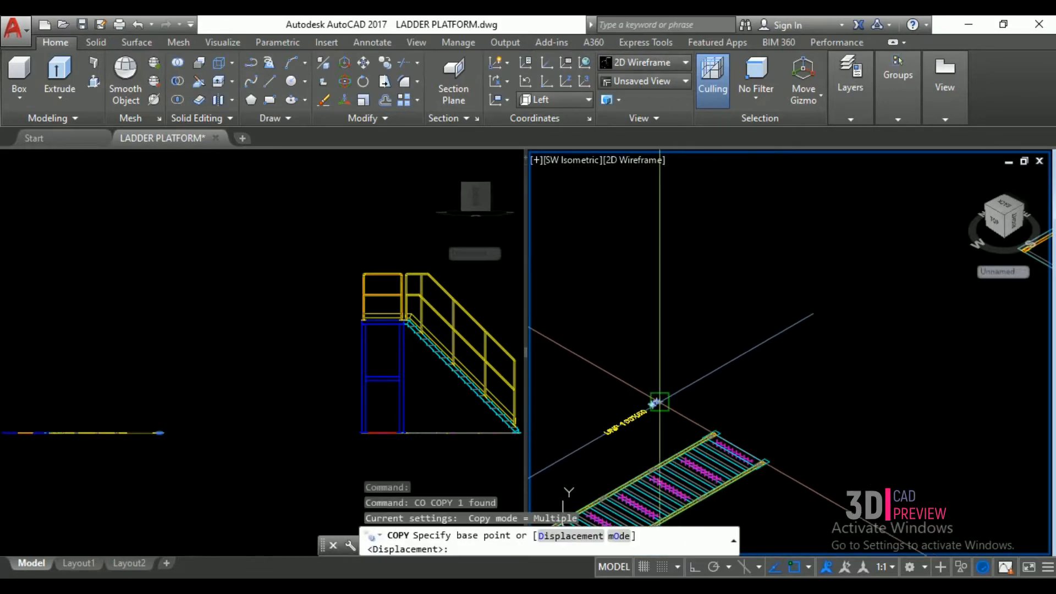
left_click(655, 402)
scroll(716, 352, "down", 4)
scroll(781, 294, "up", 5)
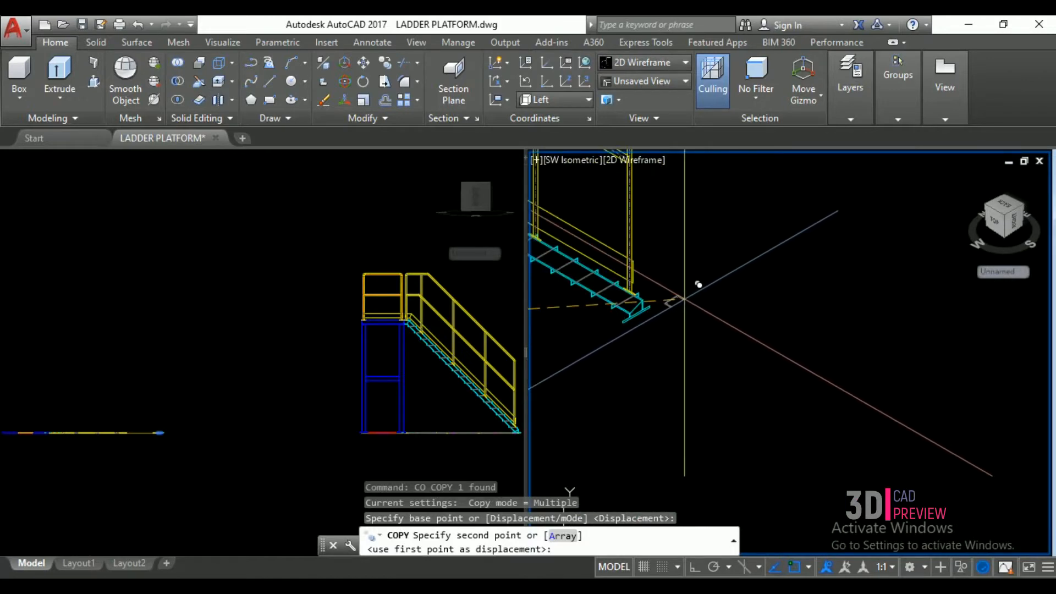
left_click(676, 300)
key("Return")
- Hide the stair handrail block in the front-view viewport
left_click(320, 401)
scroll(292, 366, "down", 4)
scroll(317, 382, "up", 8)
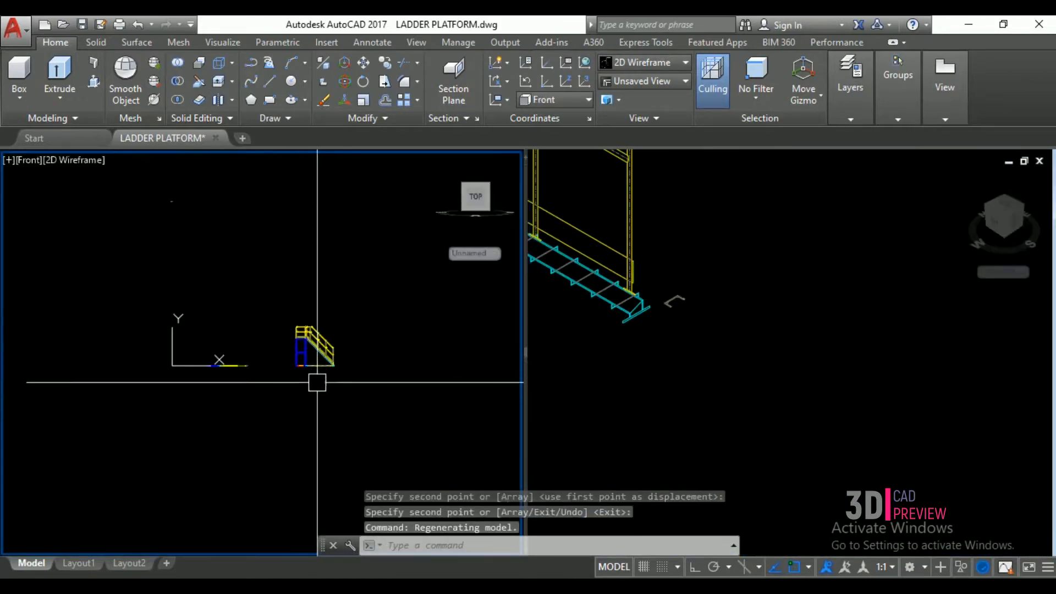
scroll(330, 385, "down", 5)
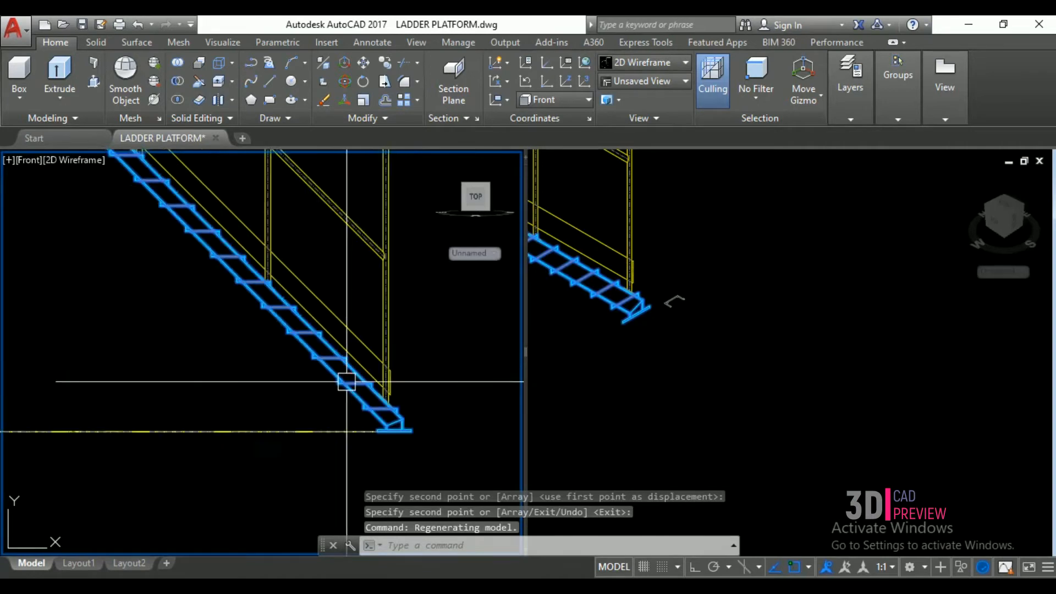
key("Escape")
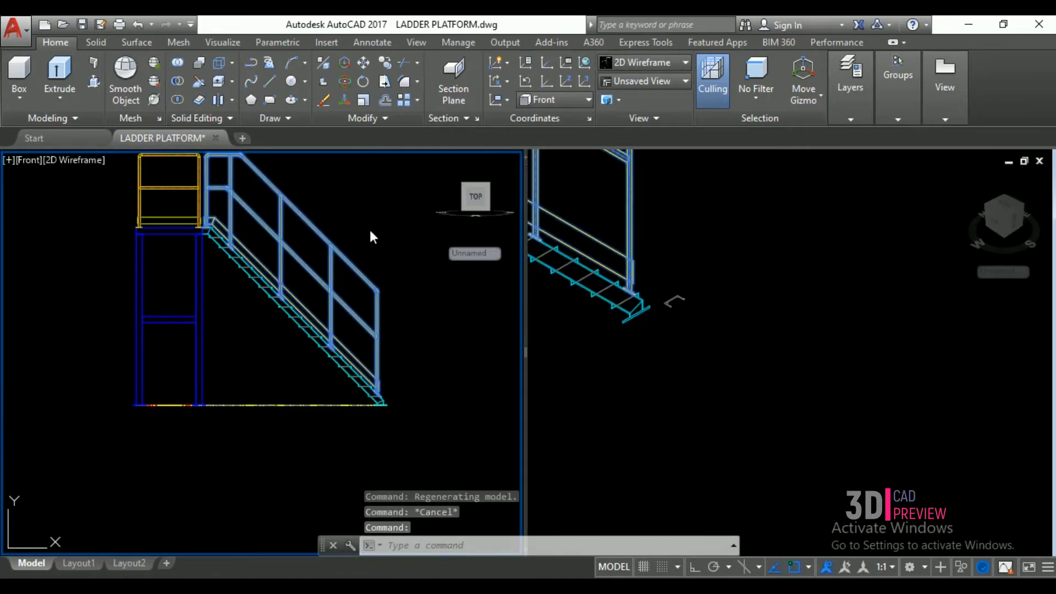
right_click(371, 212)
mouse_move(488, 251)
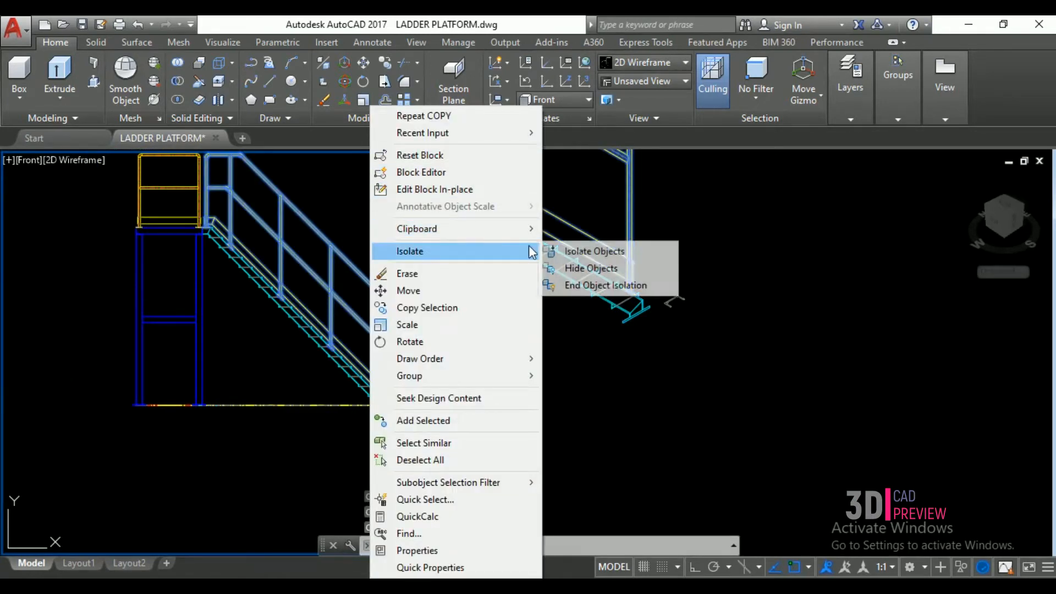
left_click(591, 268)
- Explode the block of the inclined stair with its stringer and treads
left_click(274, 322)
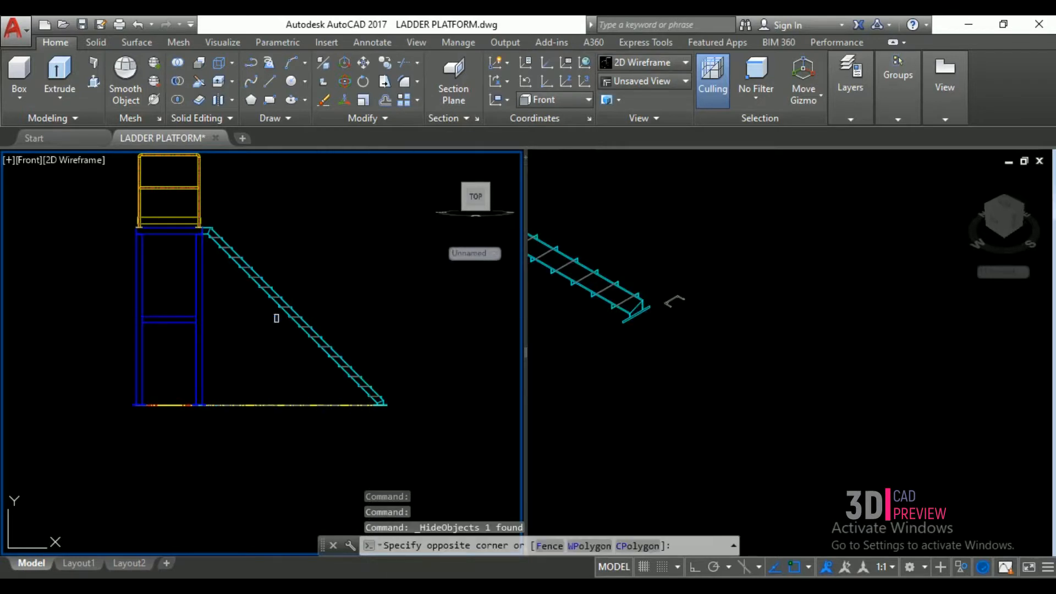
type("x")
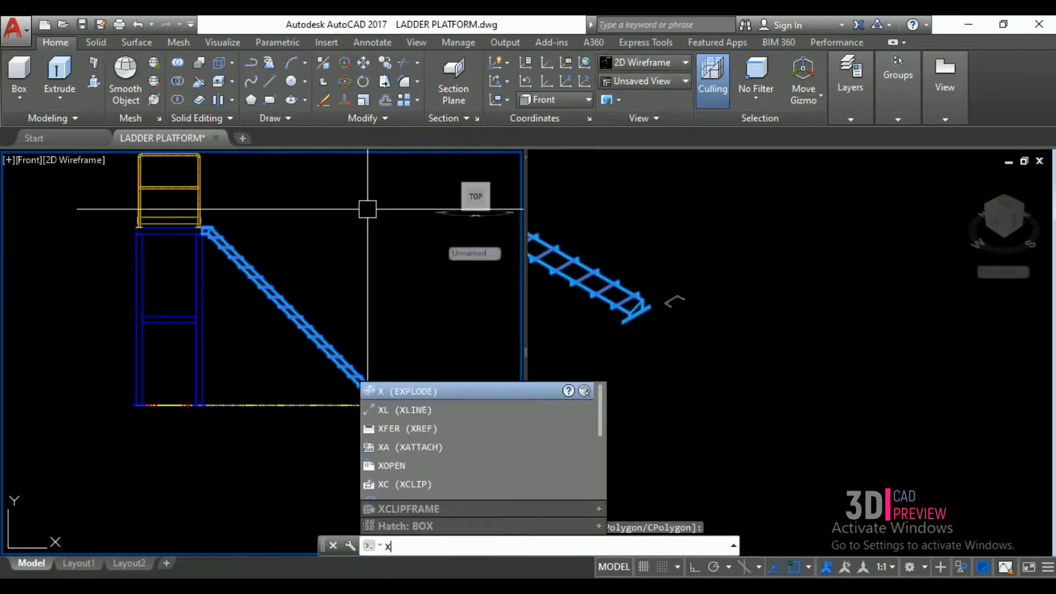
left_click(407, 391)
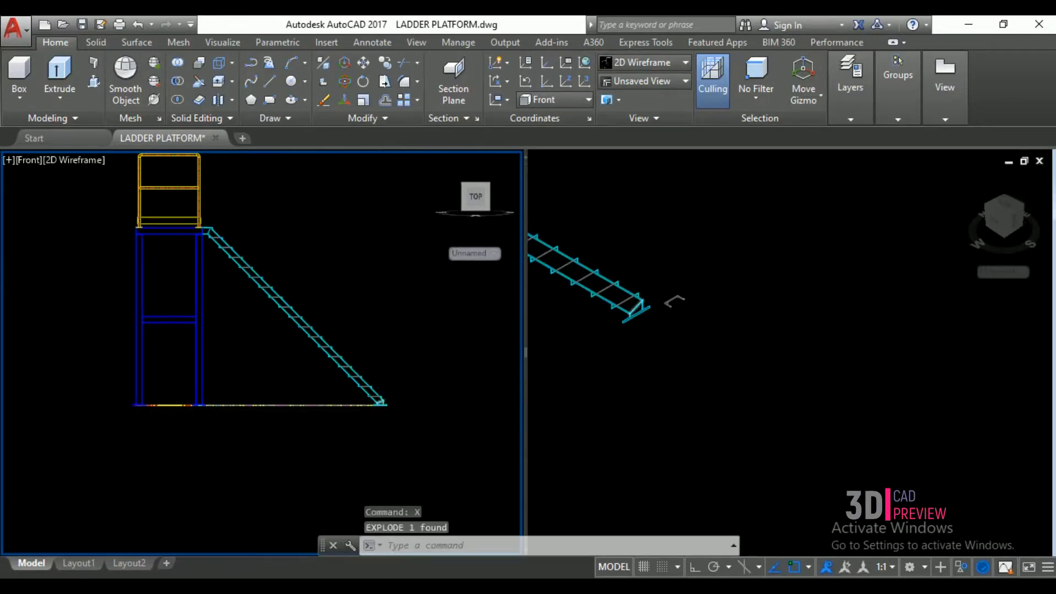
- Measure the width of the base plate at the lower end of the stair in the plan drawing
scroll(380, 404, "up", 4)
scroll(437, 355, "up", 3)
left_click(650, 280)
scroll(793, 302, "up", 4)
type("DI")
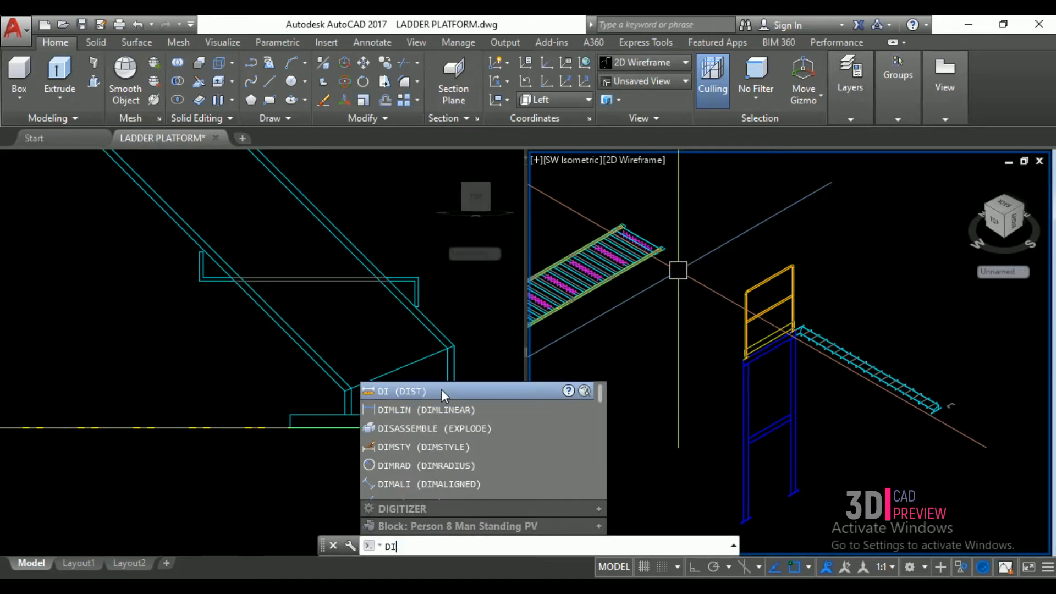
left_click(441, 391)
scroll(611, 233, "up", 3)
left_click(607, 202)
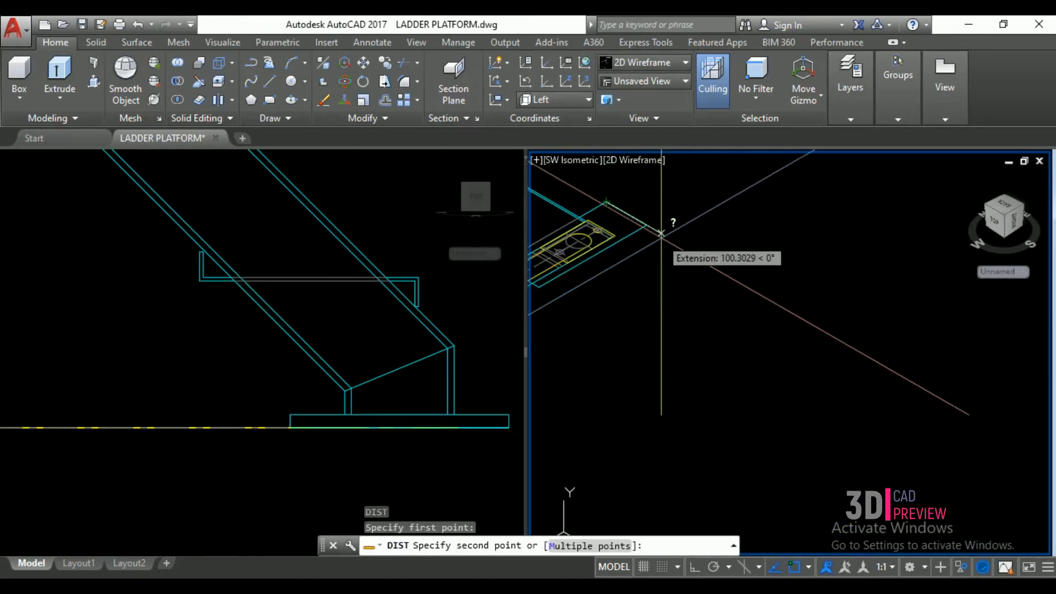
left_click(649, 226)
key("Escape")
- Measure the length of the base plate at the stair foot in the isometric view
scroll(660, 216, "down", 5)
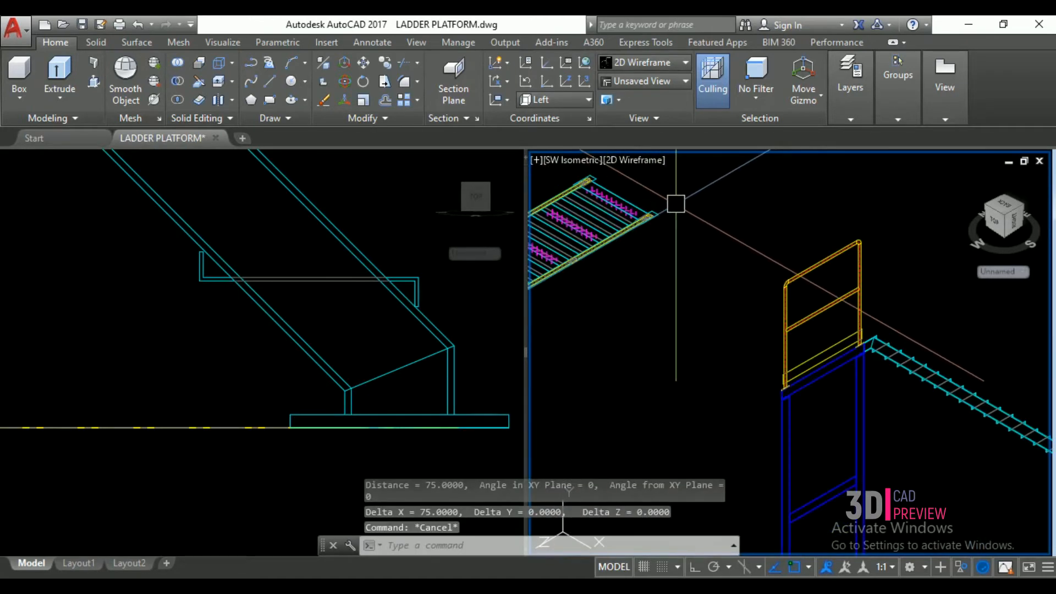
scroll(938, 370, "up", 5)
key("Return")
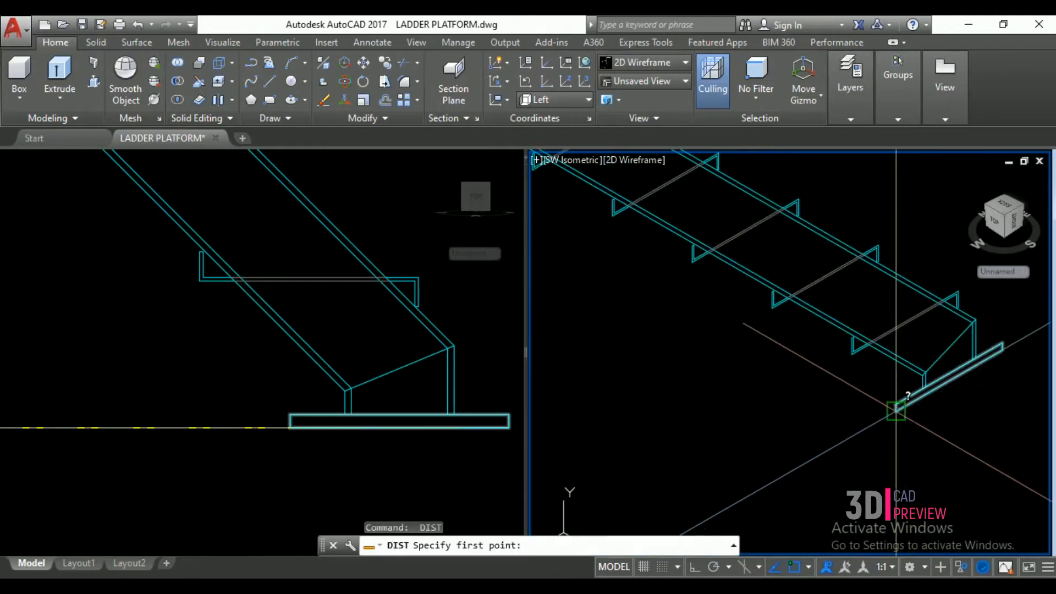
left_click(897, 409)
left_click(1003, 349)
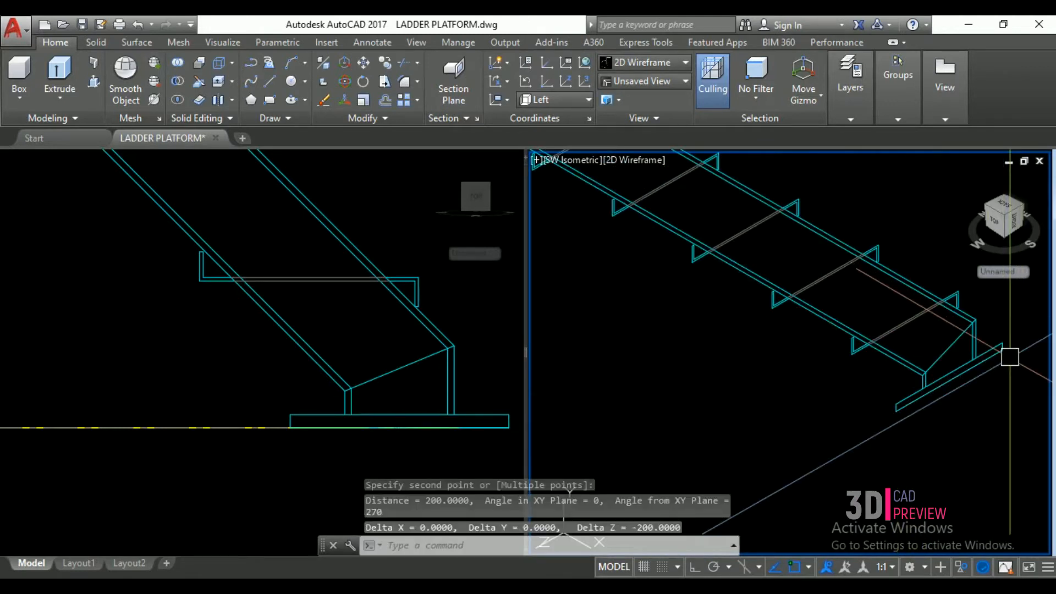
key("Escape")
key("Escape")
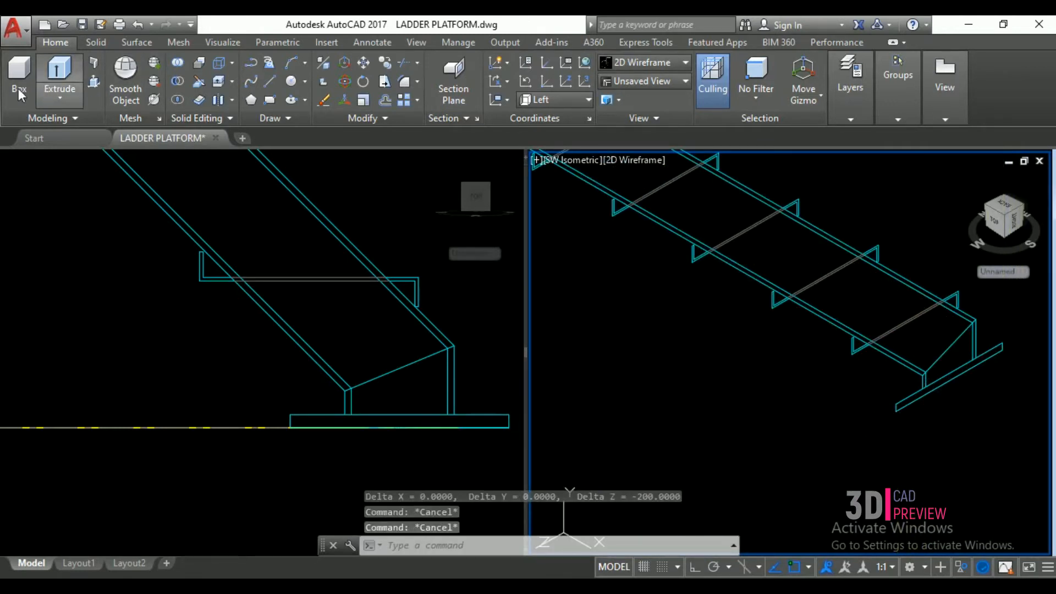
- Set the UCS to Front and create a box from the base plate outline's opposite corners with a height of 75
left_click(23, 72)
key("Escape")
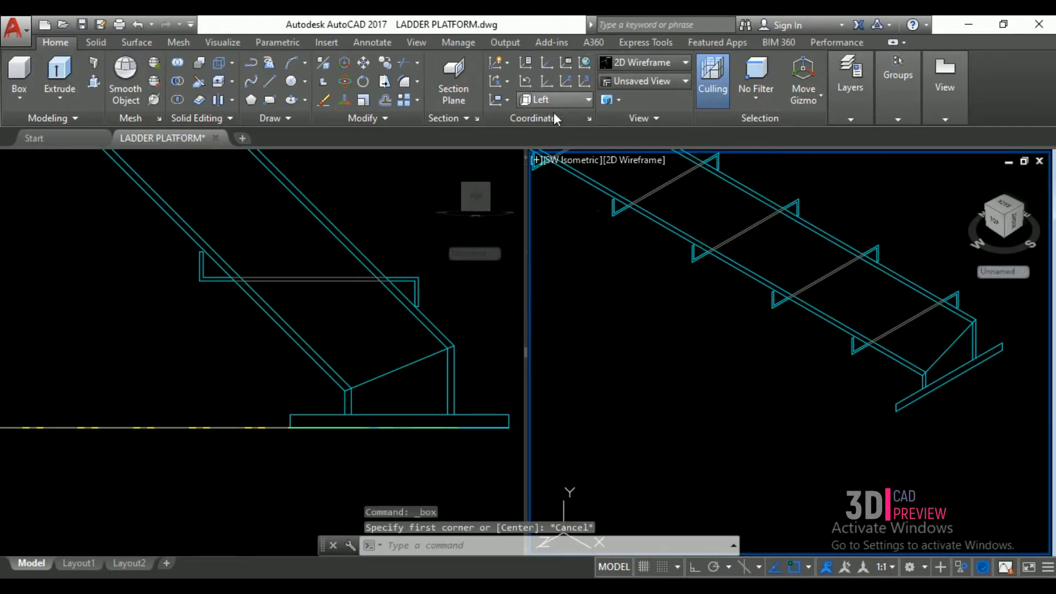
left_click(556, 100)
left_click(547, 207)
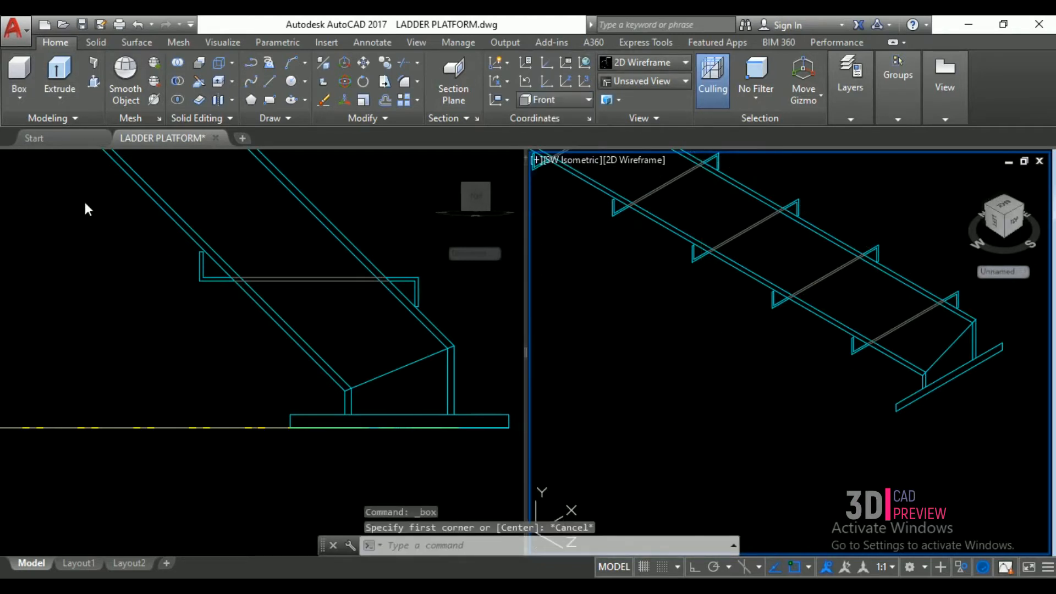
left_click(31, 73)
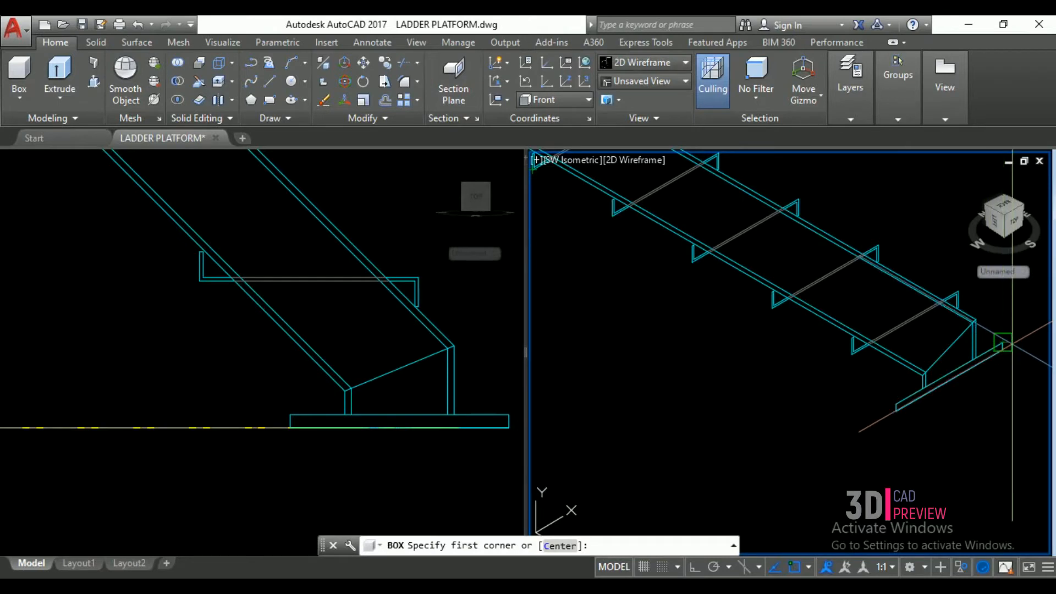
left_click(897, 410)
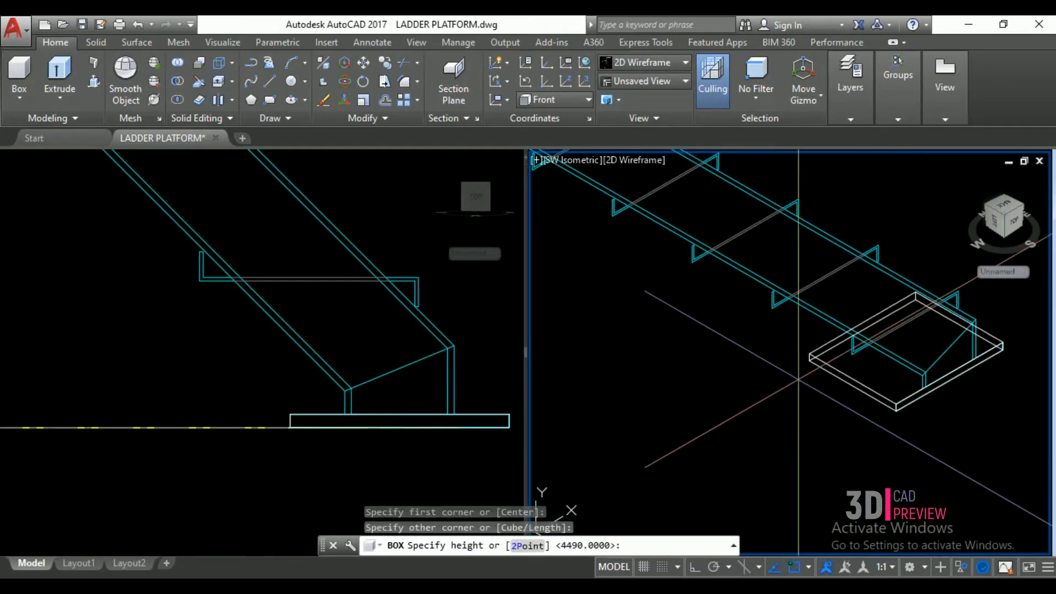
type("75")
key("Return")
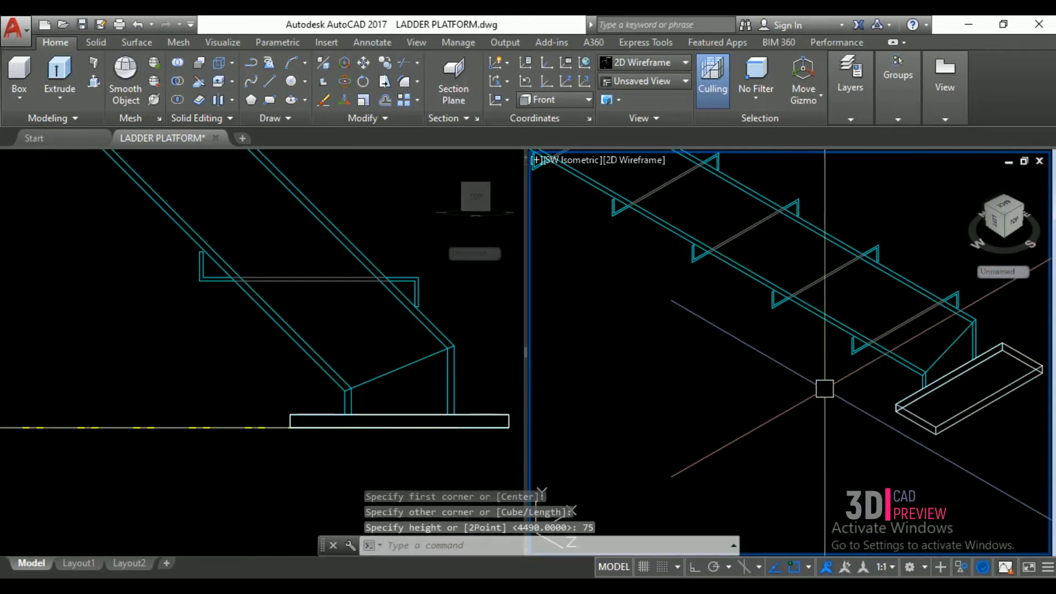
- Move the base plate box by the midpoint of its short top edge onto the upper end corner of the plate outline
type("m")
key("Return")
left_click(1027, 361)
scroll(1028, 362, "up", 4)
key("Return")
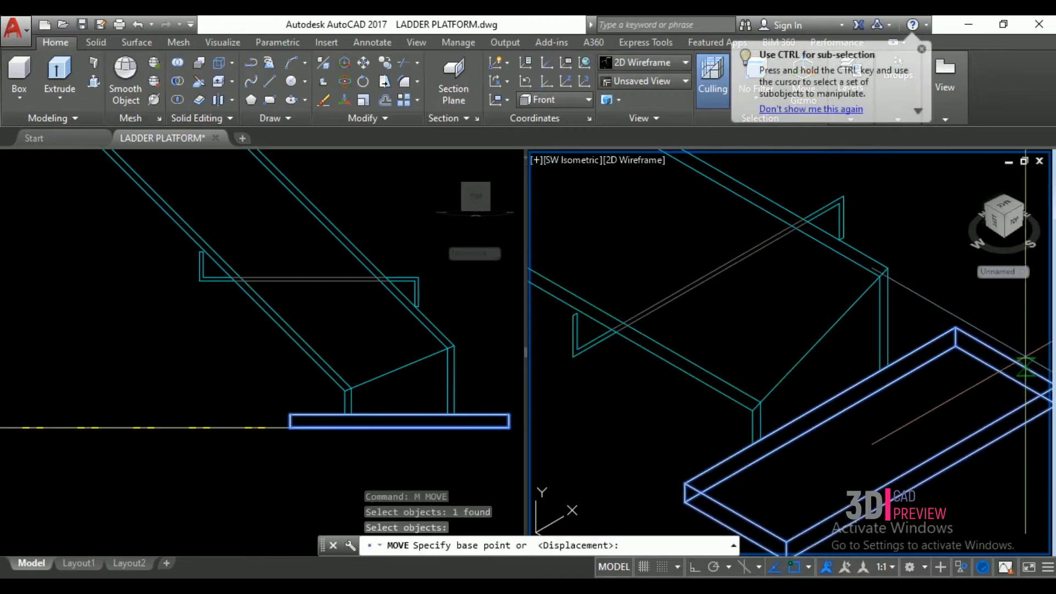
left_click(1007, 357)
left_click(956, 327)
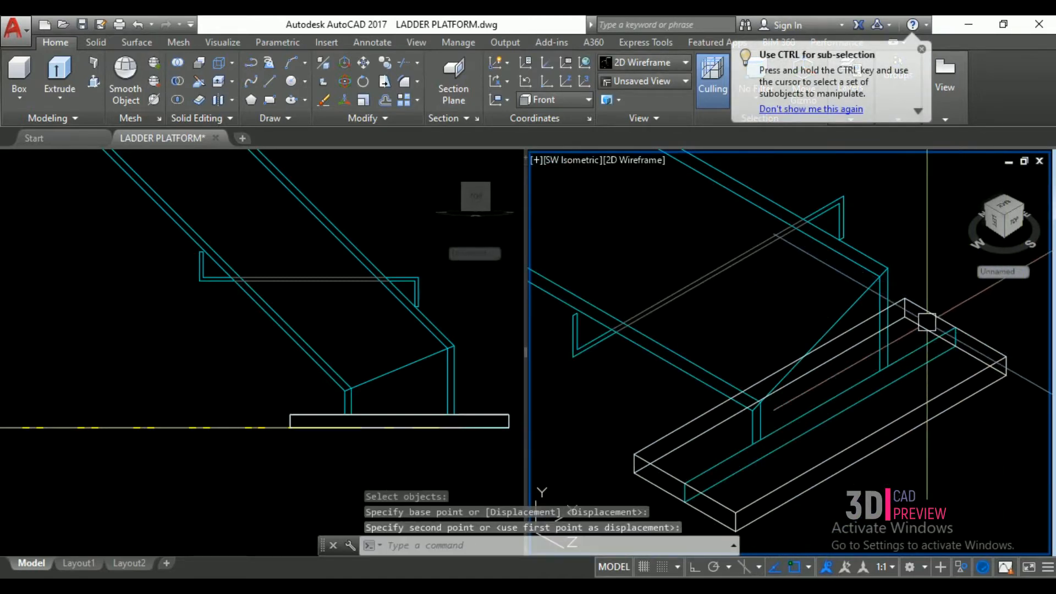
- Move the UNP 100X50 channel profile by its flange midpoint to the foot of the stringer's outer edge on the base plate
scroll(941, 286, "down", 5)
scroll(930, 255, "up", 5)
type("m")
key("Return")
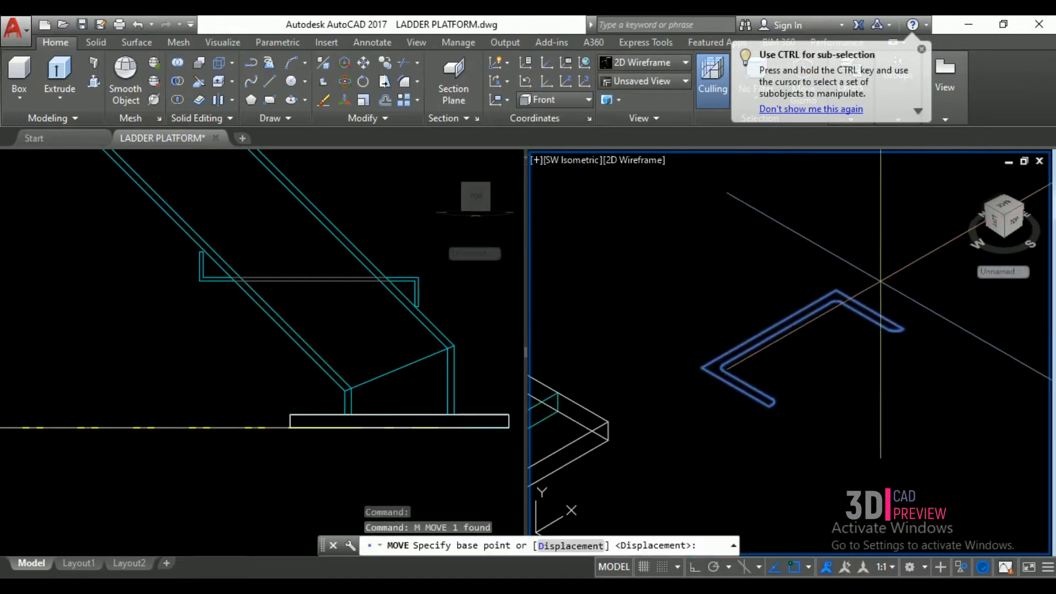
left_click(870, 312)
scroll(964, 277, "down", 5)
scroll(844, 315, "up", 5)
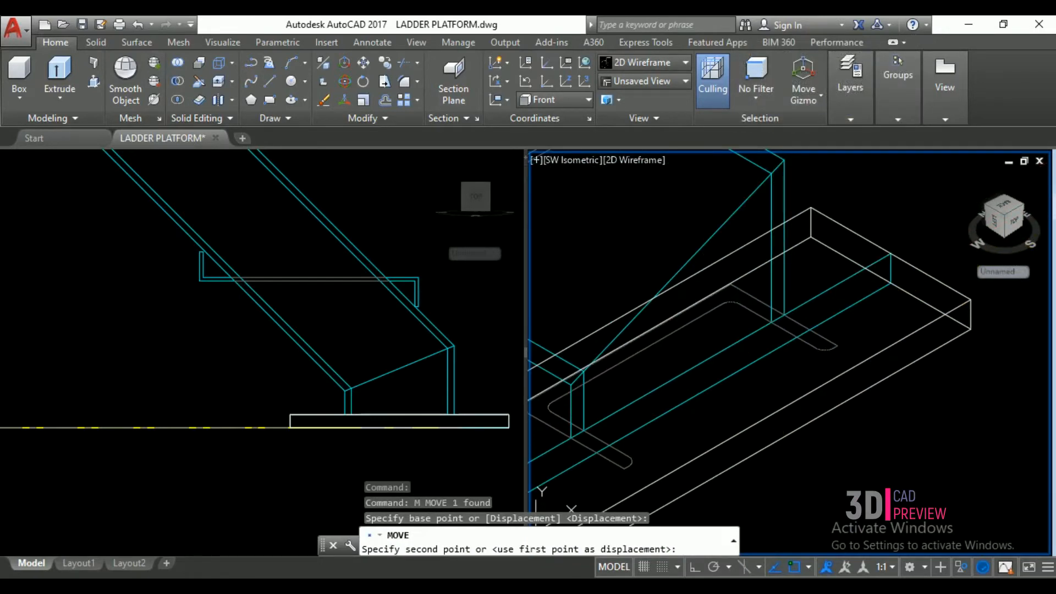
left_click(787, 306)
scroll(787, 306, "down", 1)
- Convert the outer vertical line at the stringer's foot into a polyline with PEDIT in the front view
left_click(418, 394)
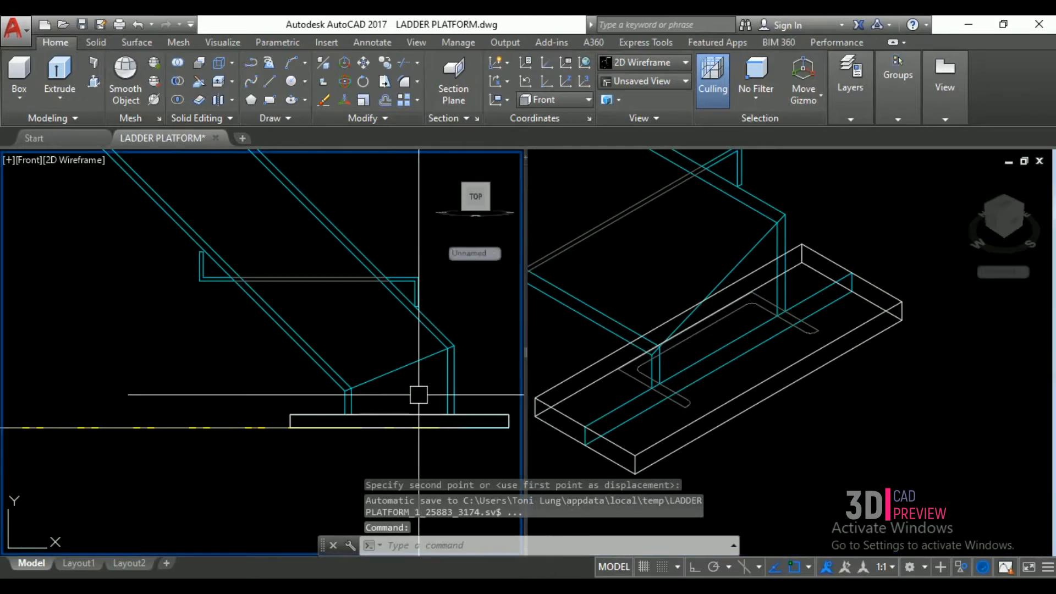
type("p")
scroll(461, 358, "up", 2)
key("Escape")
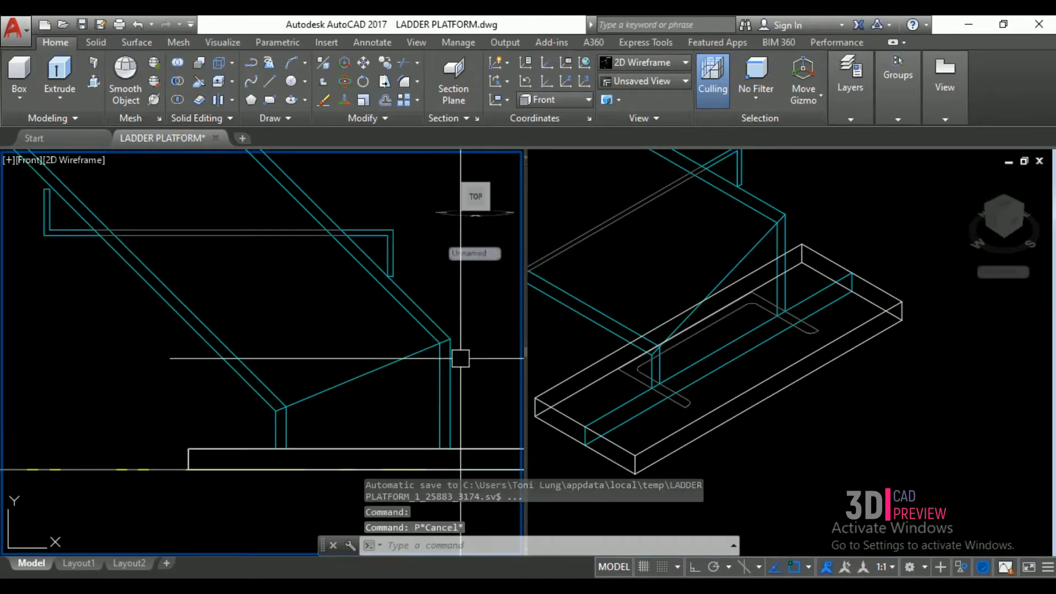
type("pw")
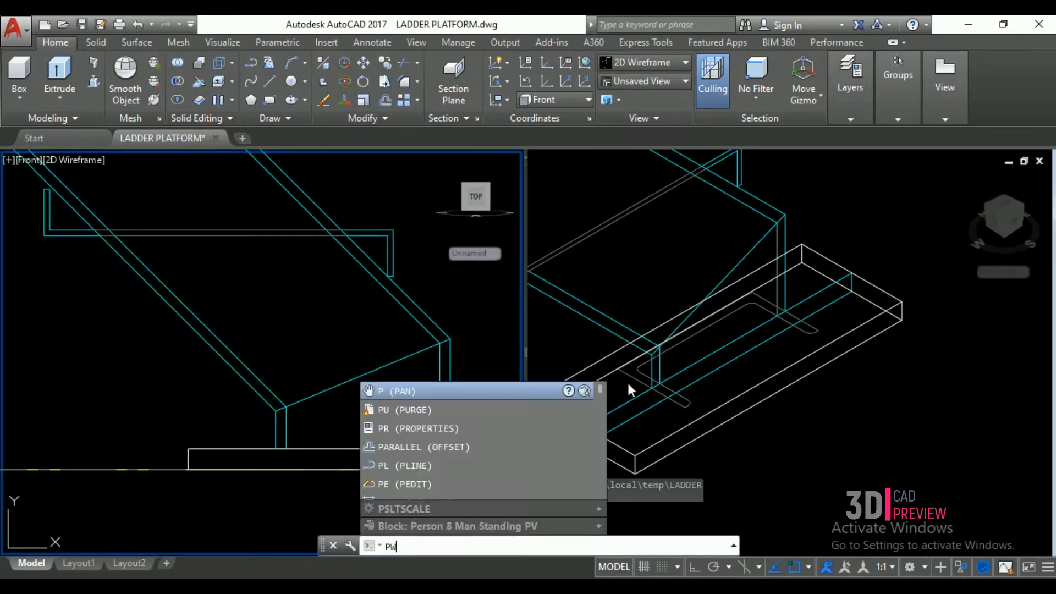
key("BackSpace")
key("BackSpace")
type("pe")
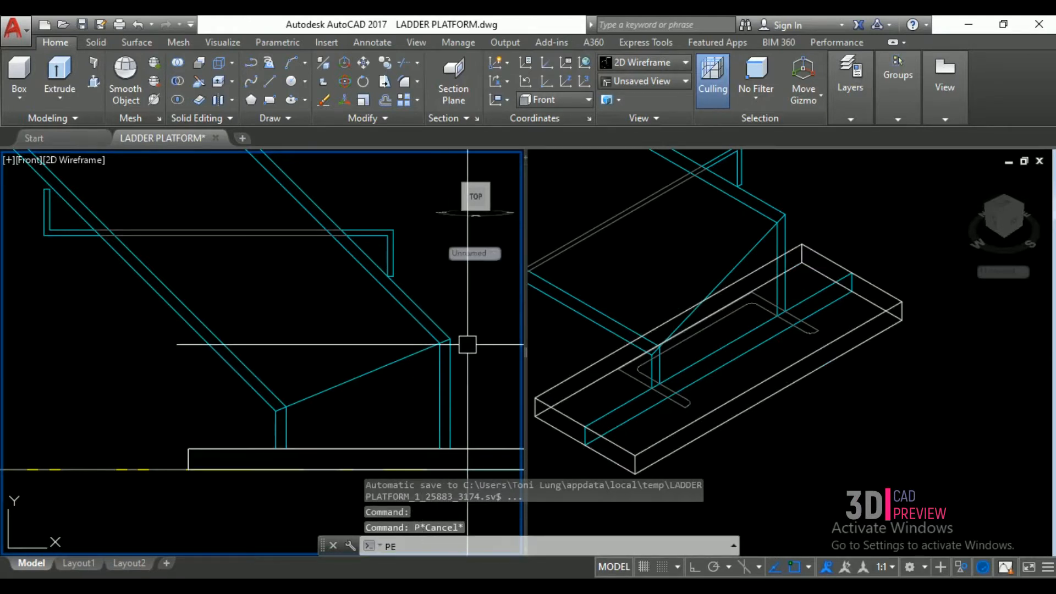
key("Return")
left_click(455, 373)
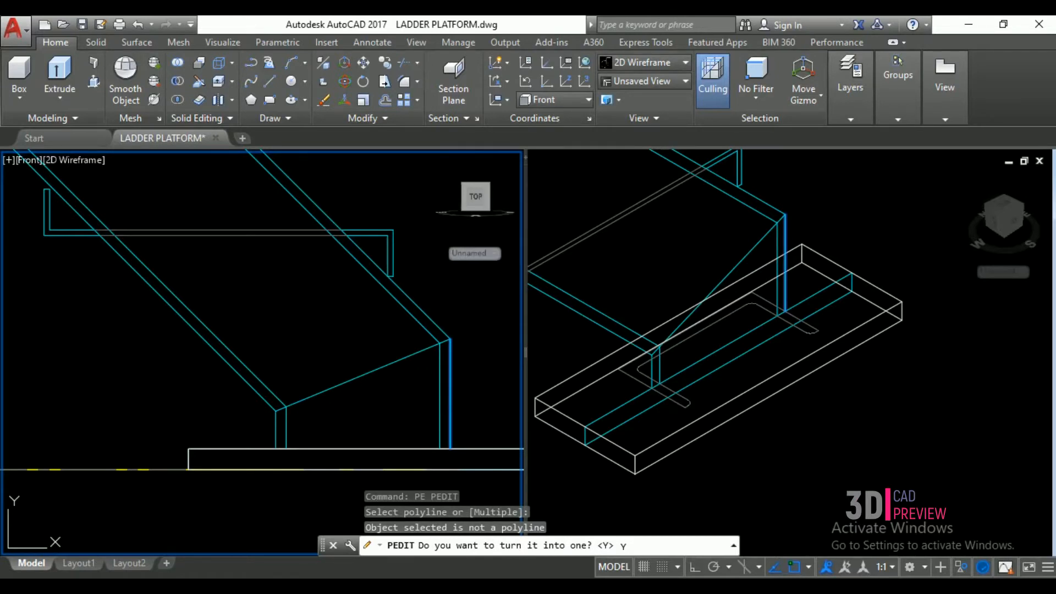
type("y")
key("Return")
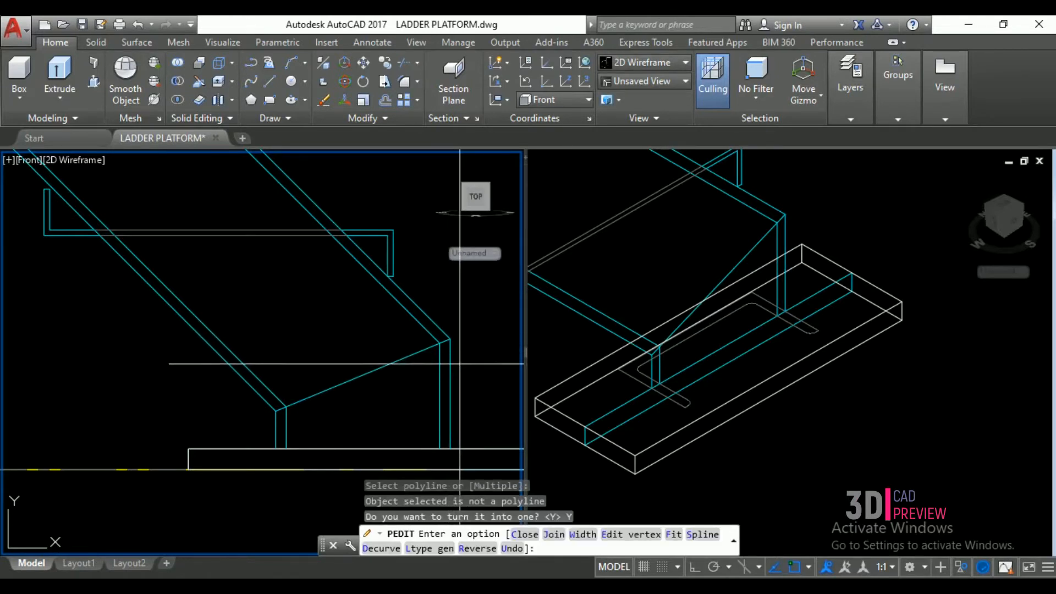
key("Return")
left_click(450, 354)
key("Escape")
key("Escape")
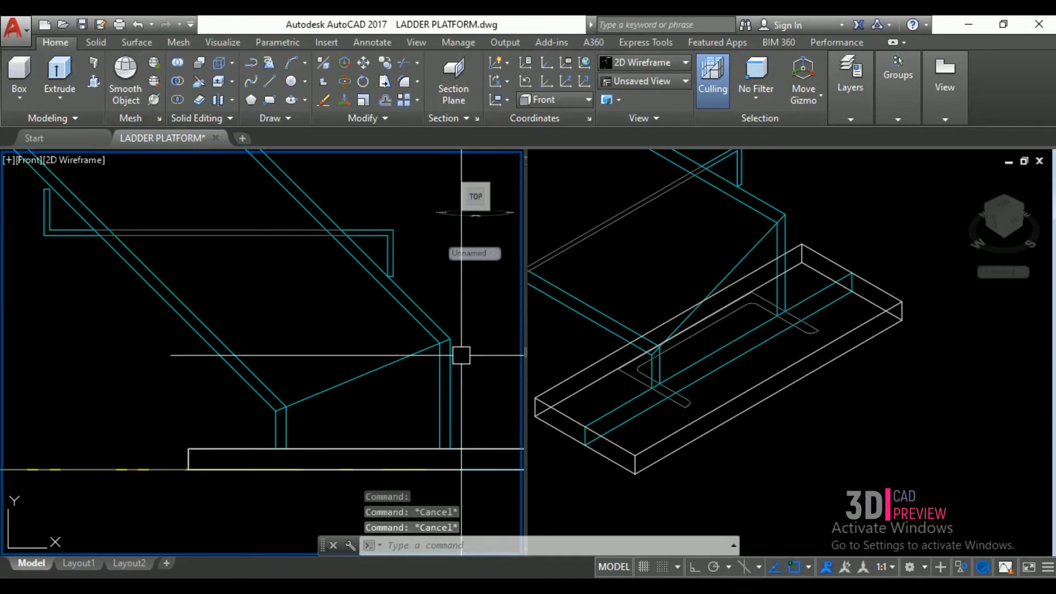
type("pl")
key("Return")
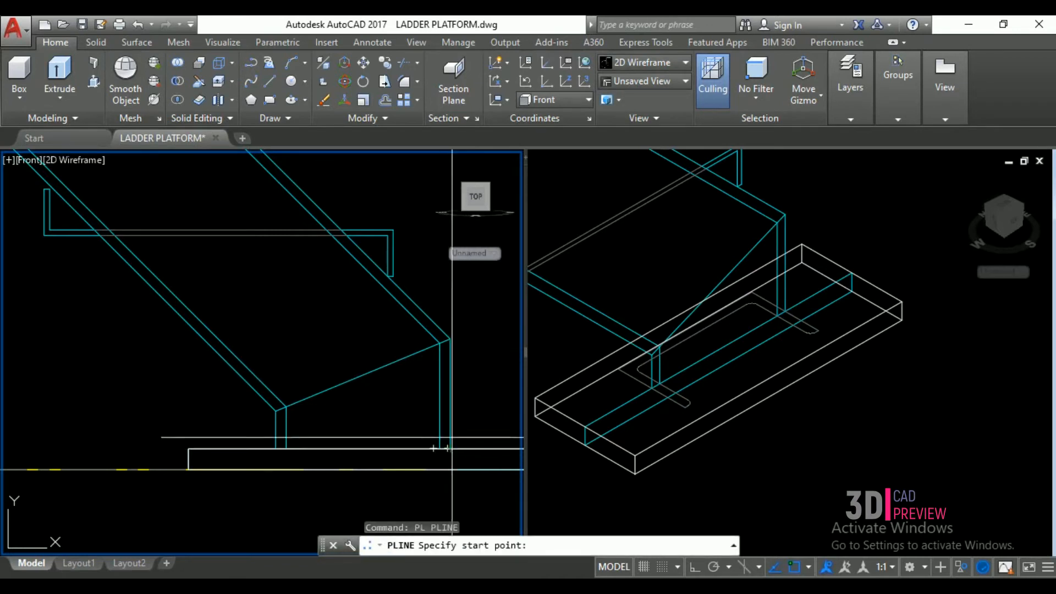
key("Escape")
type("pe")
key("Return")
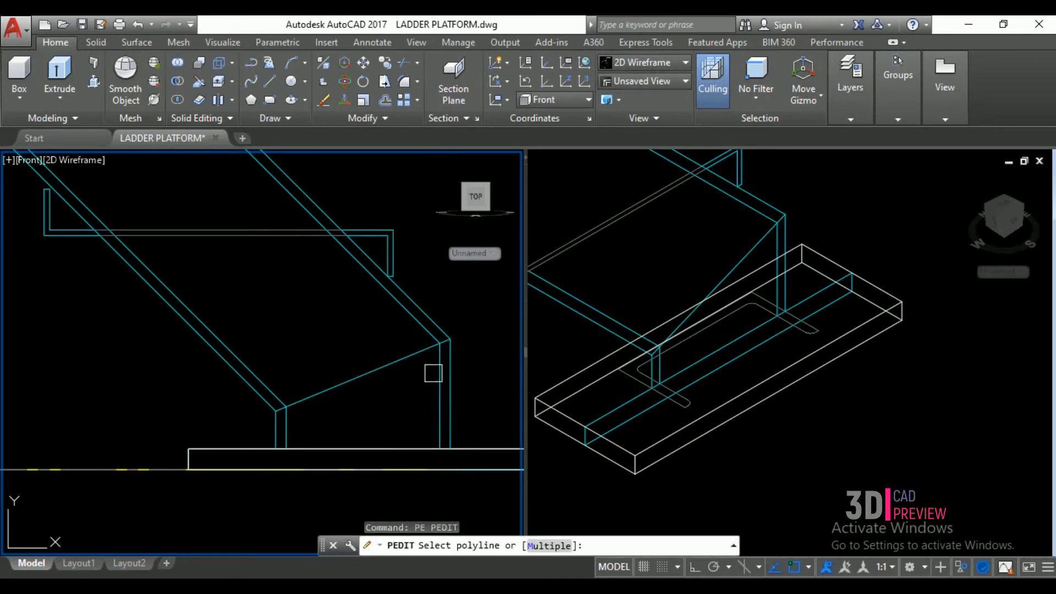
left_click(452, 371)
right_click(453, 372)
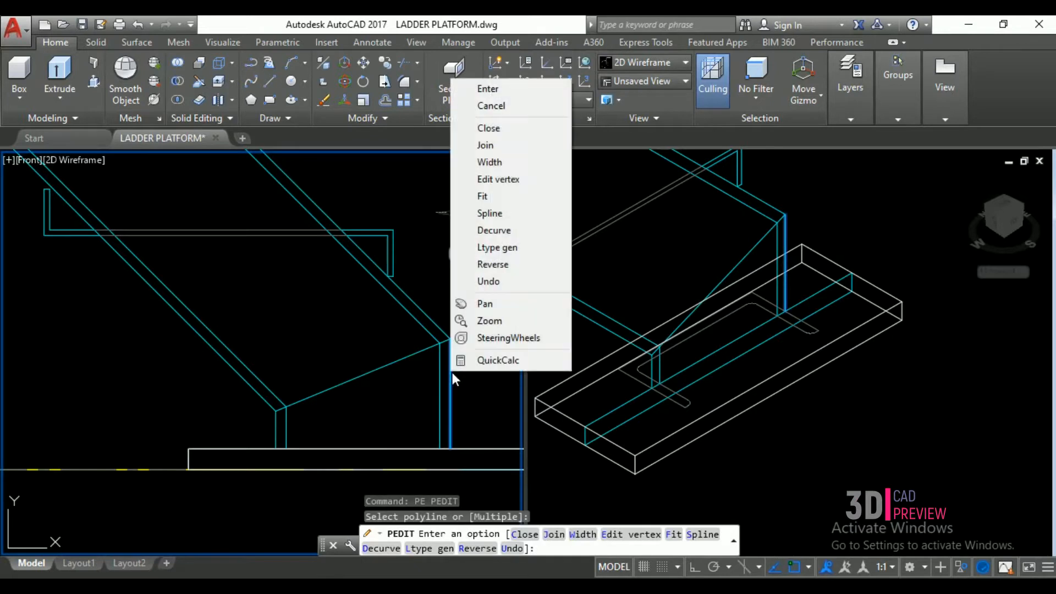
left_click(513, 96)
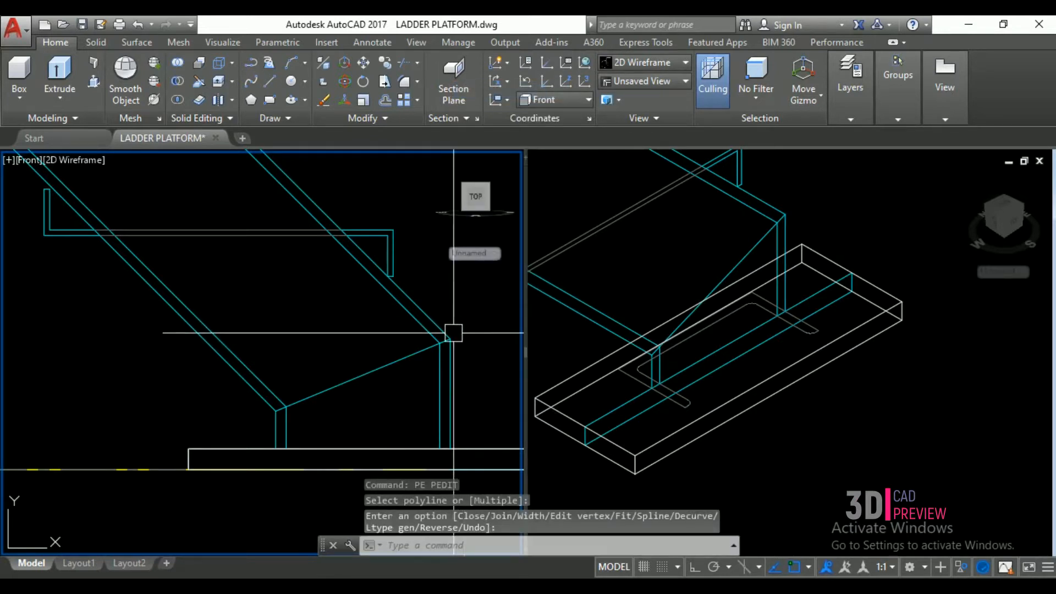
- Join the stringer's outer vertical foot line and the adjoining outer inclined line into one polyline with PEDIT
key("Return")
left_click(452, 362)
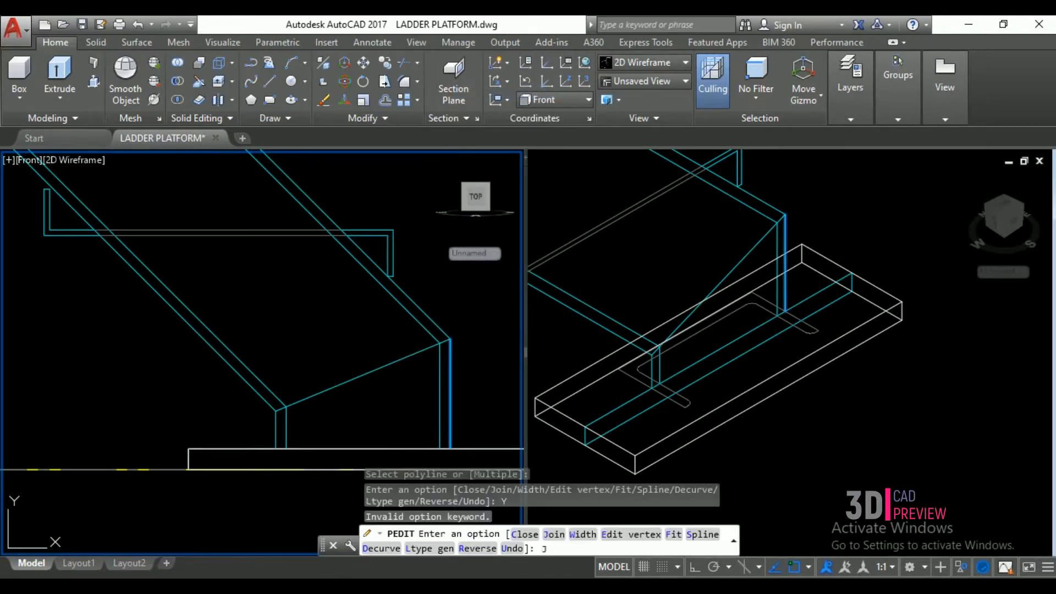
type("J")
key("Return")
left_click(454, 355)
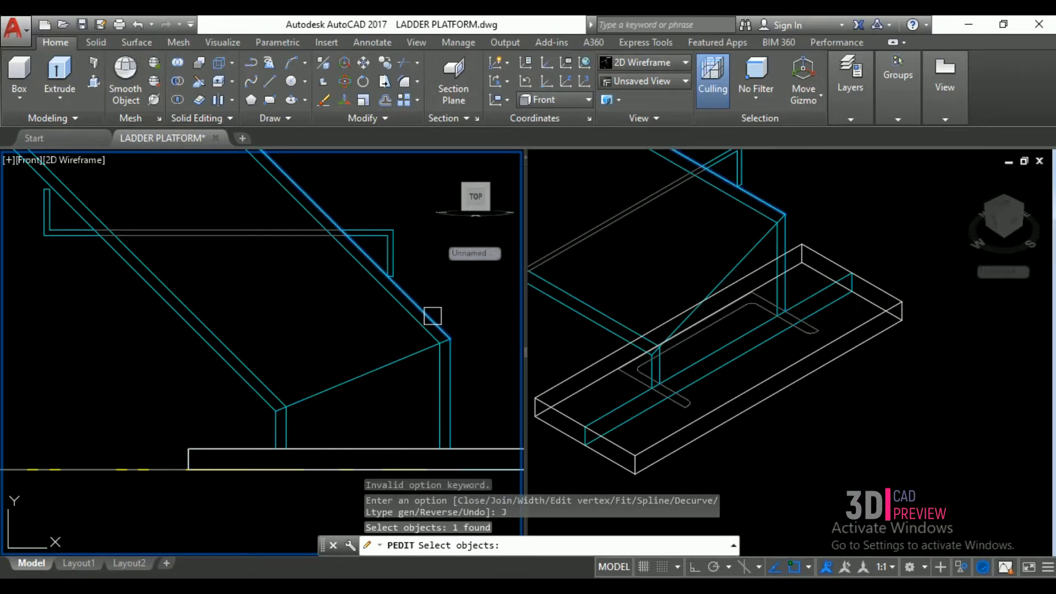
left_click(432, 316)
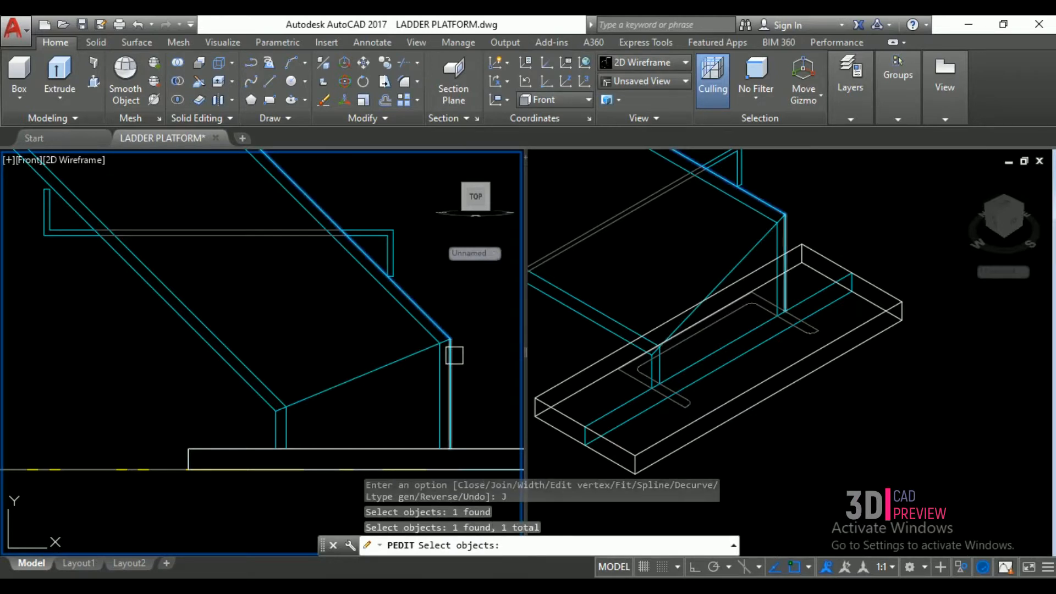
left_click(455, 356)
key("Return")
key("Return")
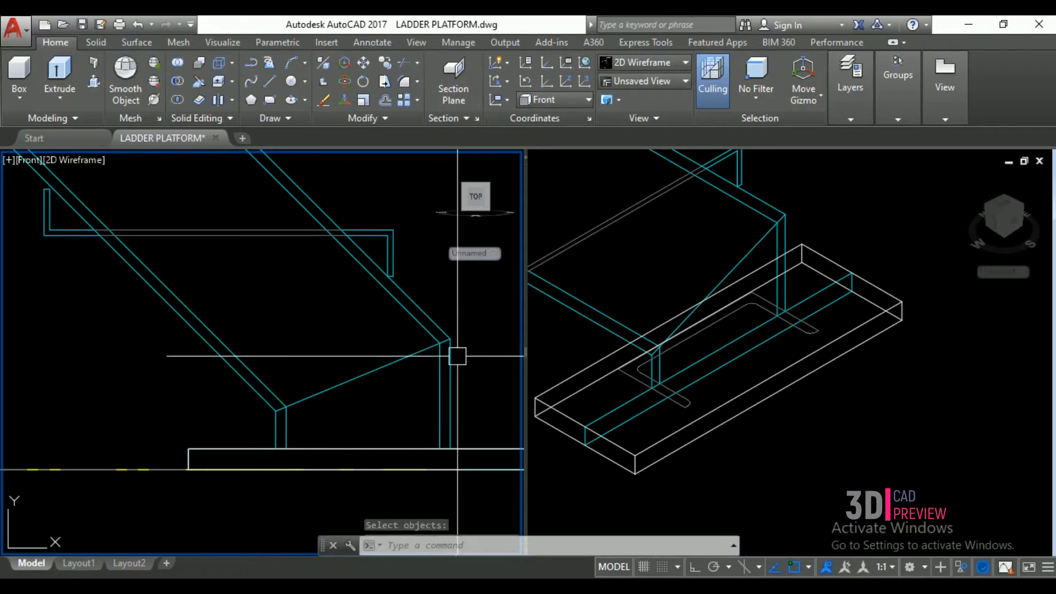
left_click(451, 362)
scroll(451, 362, "down", 3)
scroll(460, 358, "up", 5)
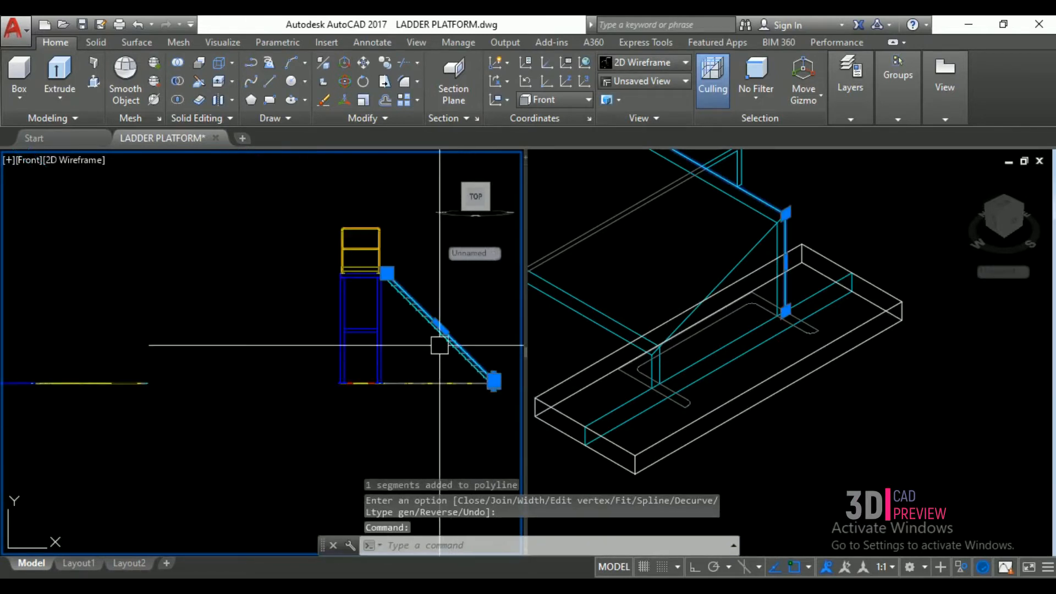
scroll(363, 269, "up", 4)
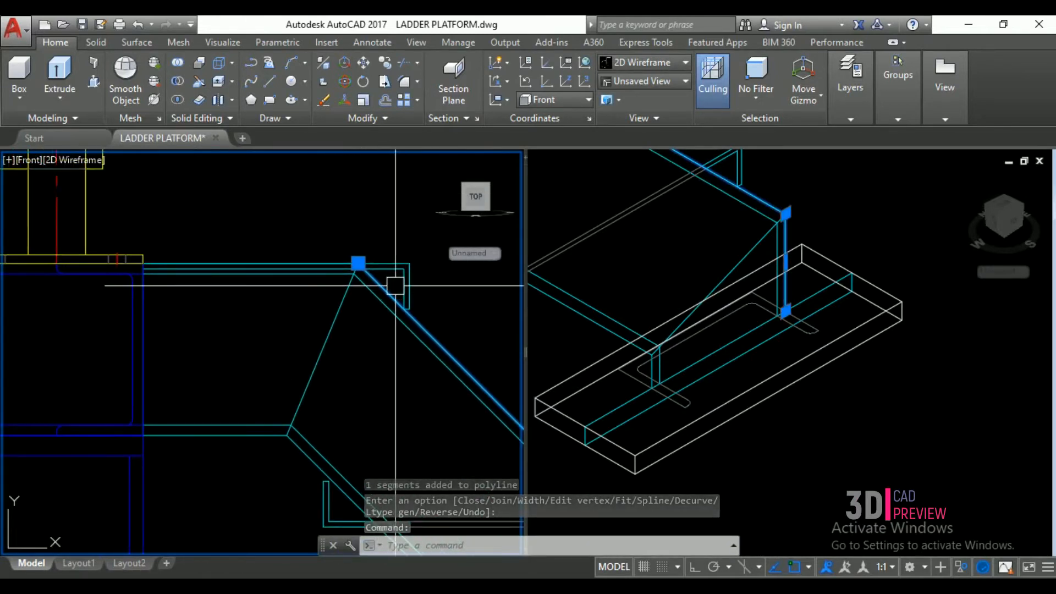
middle_click_drag(355, 291, 422, 313)
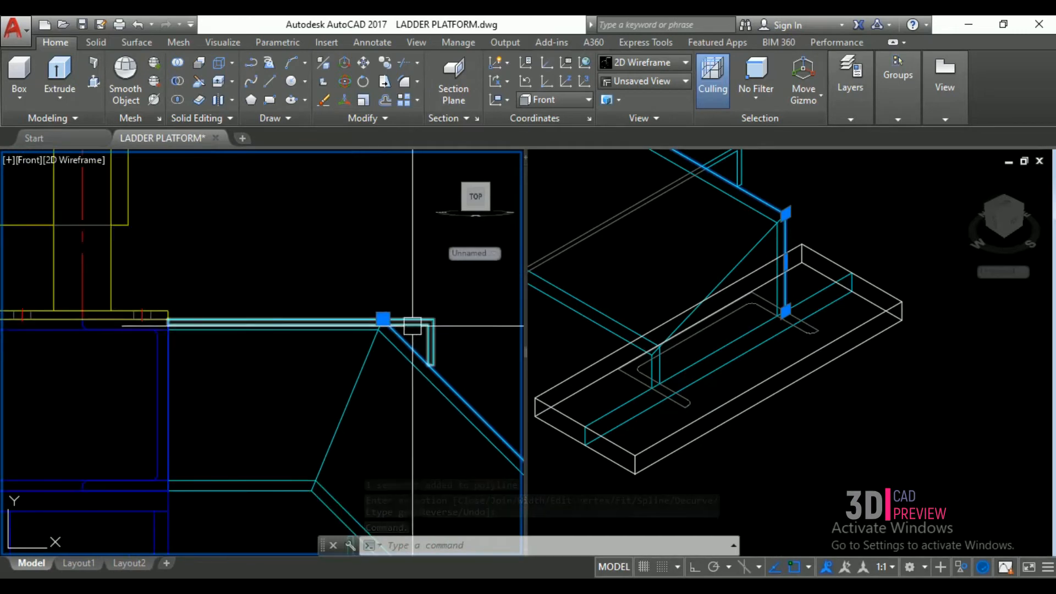
type("j")
key("Return")
key("Escape")
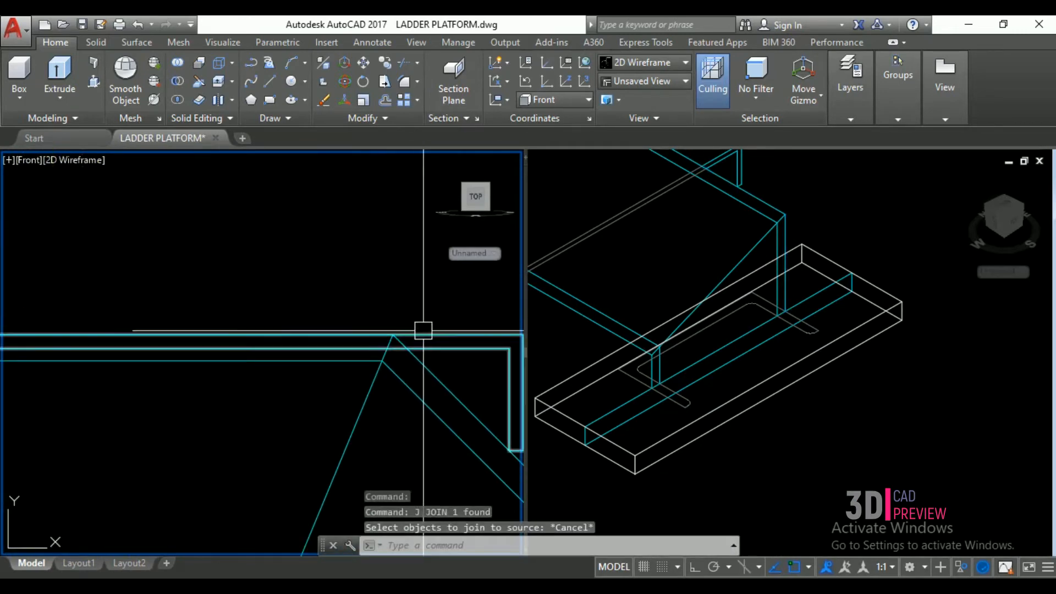
left_click(423, 330)
scroll(412, 324, "down", 2)
key("F1")
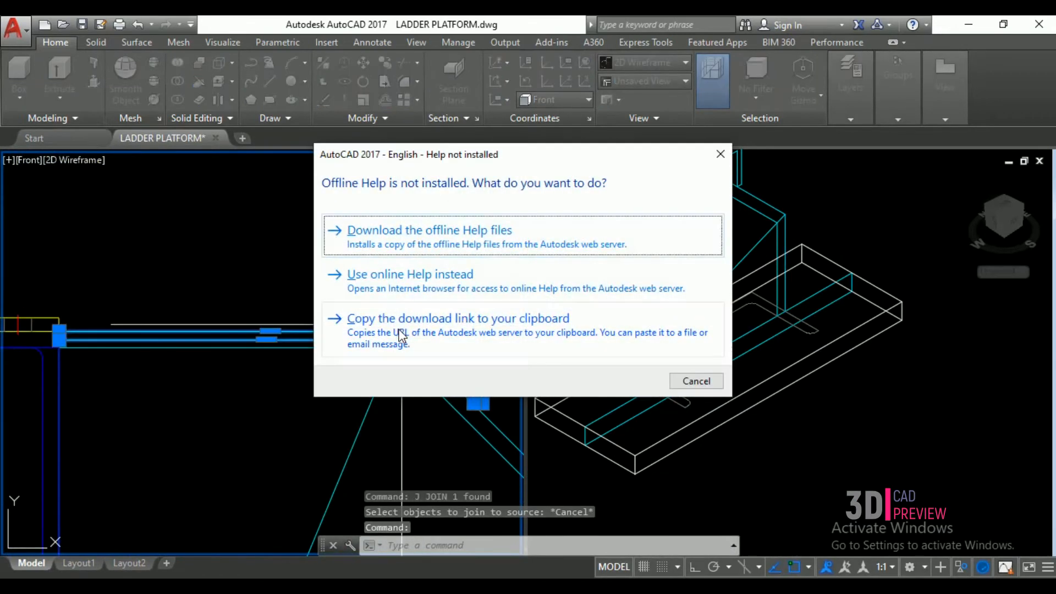
left_click(720, 155)
key("Escape")
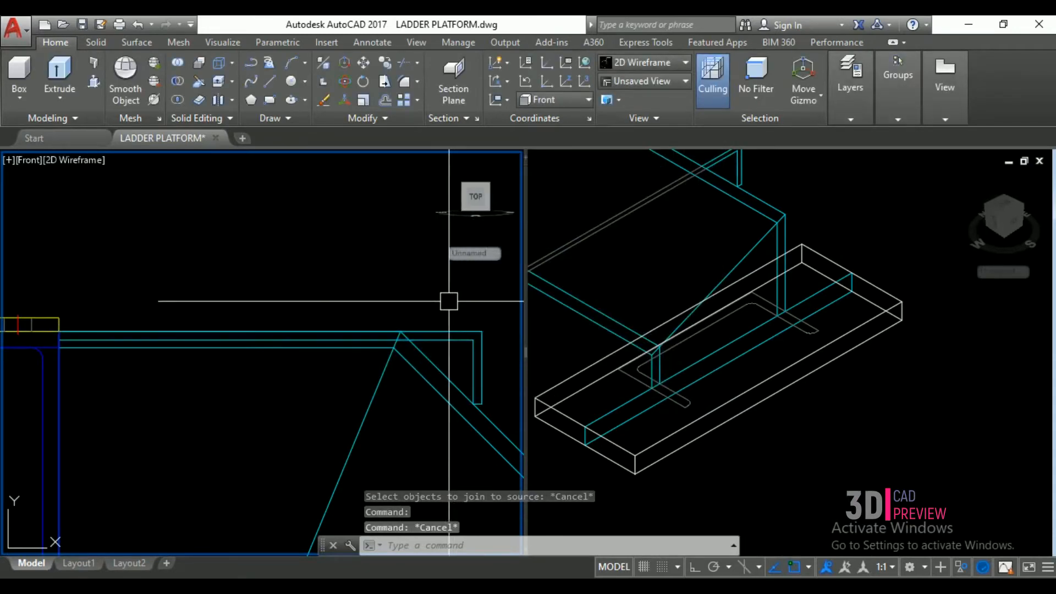
- Draw a polyline along the stringer's upper horizontal edge from the incline's top corner to the platform edge
type("PL")
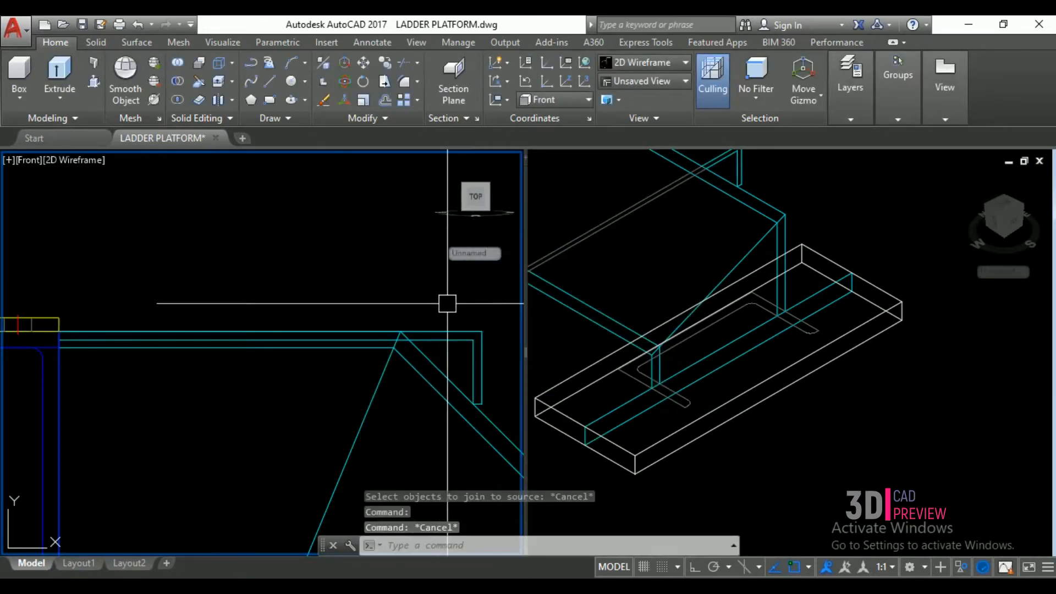
key("Return")
left_click(401, 331)
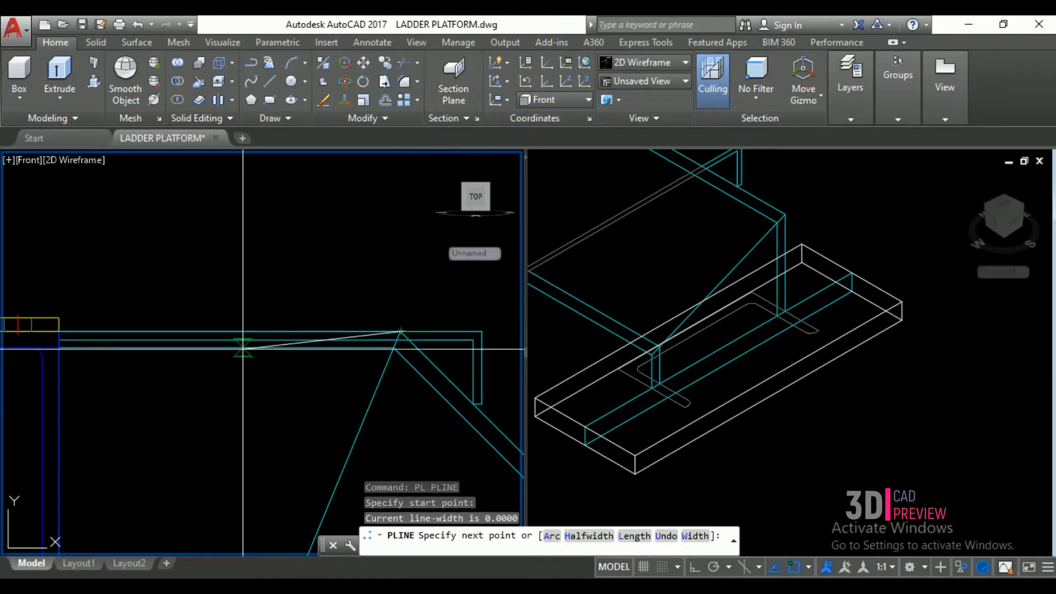
left_click(59, 332)
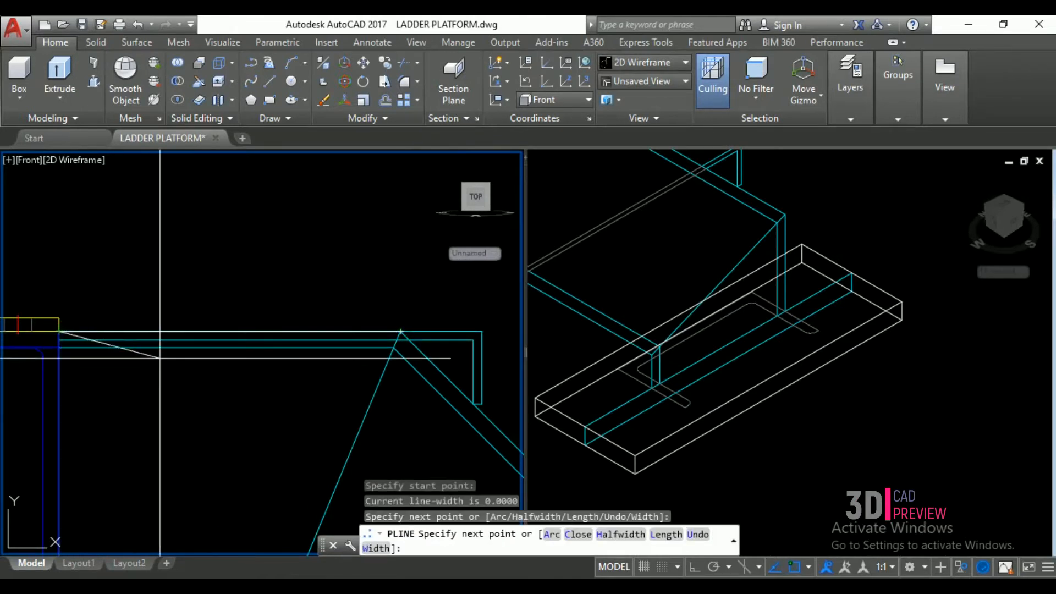
key("Return")
- Join the stringer's outer inclined polyline with the horizontal polyline at its upper end
left_click(442, 367)
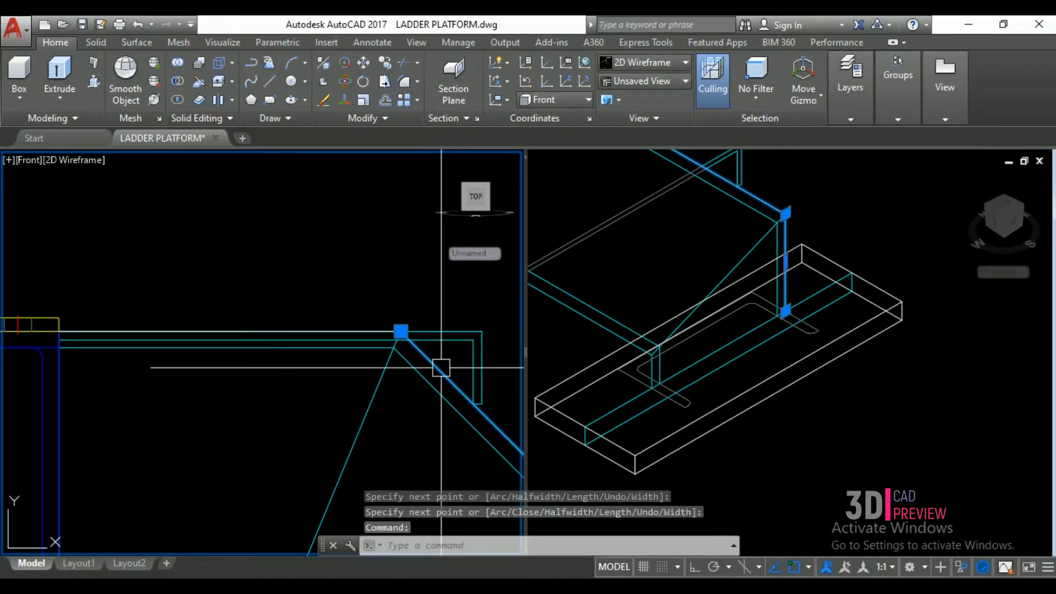
type("J")
key("Return")
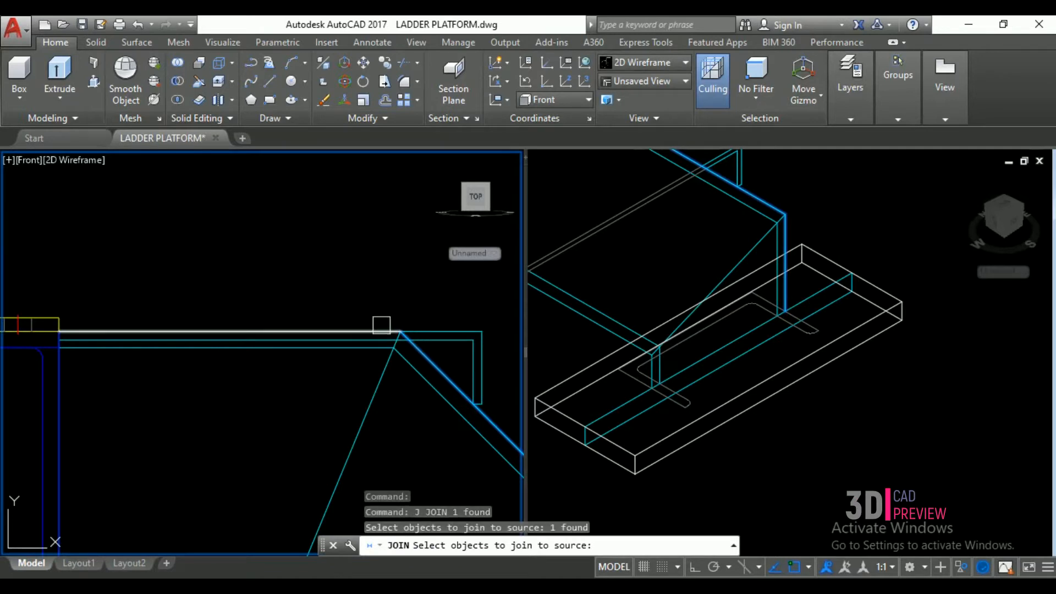
left_click(382, 325)
key("Return")
key("Return")
key("Return")
left_click(432, 359)
scroll(258, 280, "down", 7)
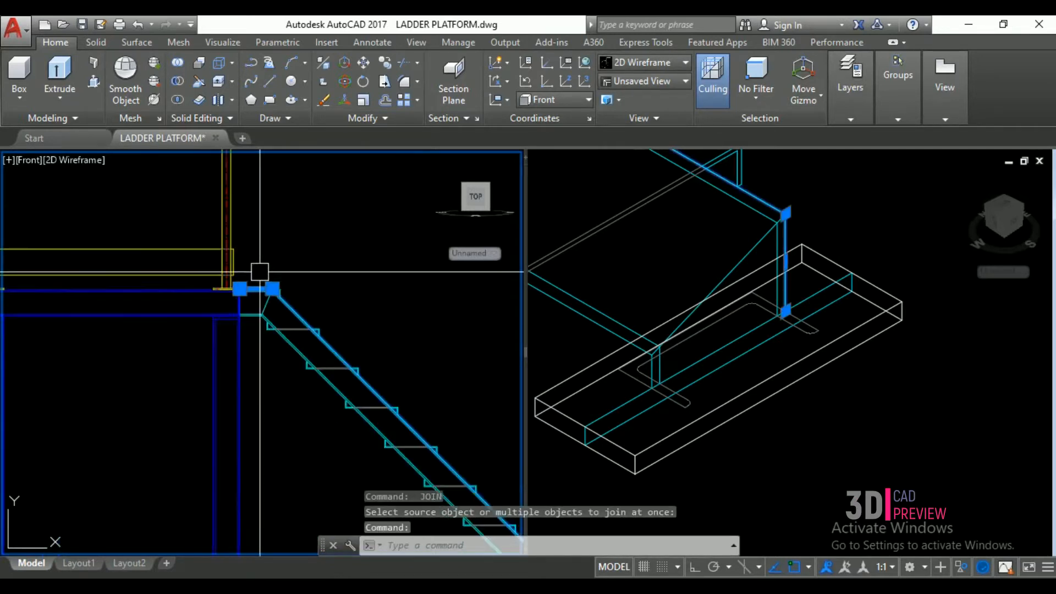
scroll(455, 450, "up", 4)
key("Escape")
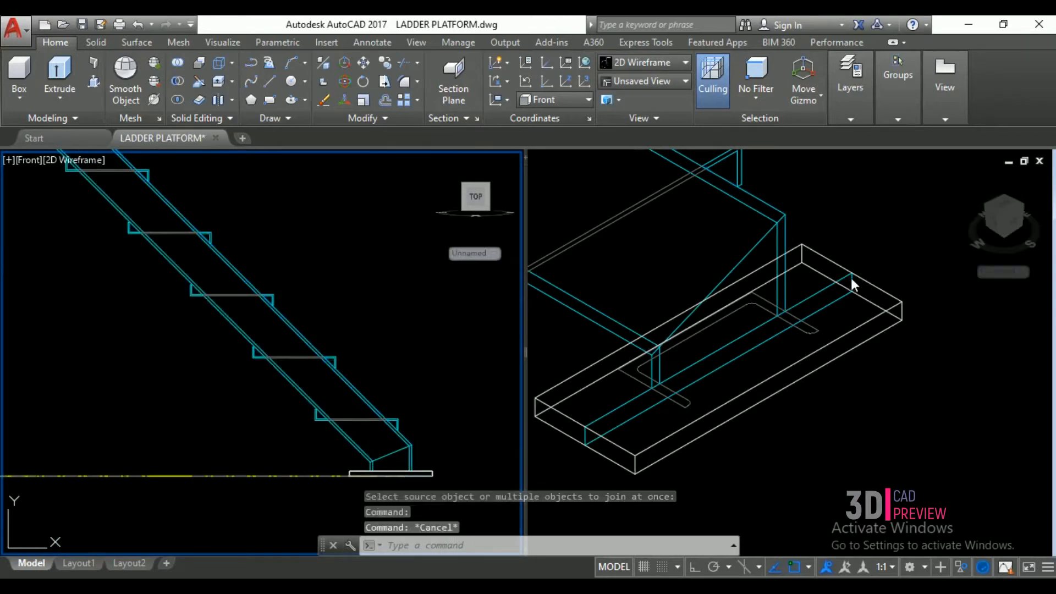
- Sweep the UNP 100X50 channel profile as a solid along the joined stringer path in the isometric view
left_click(832, 236)
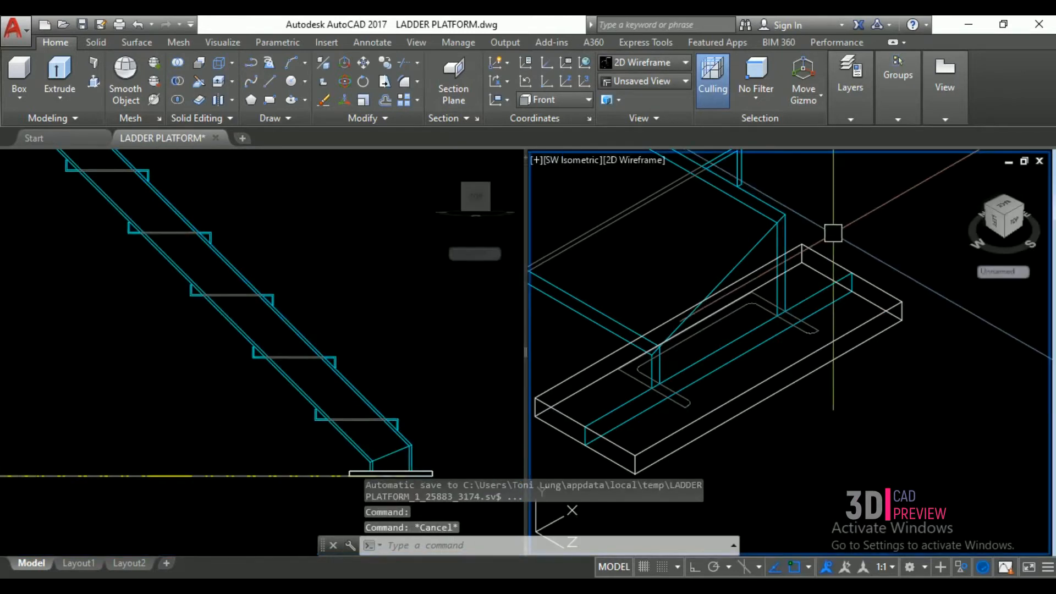
left_click(76, 92)
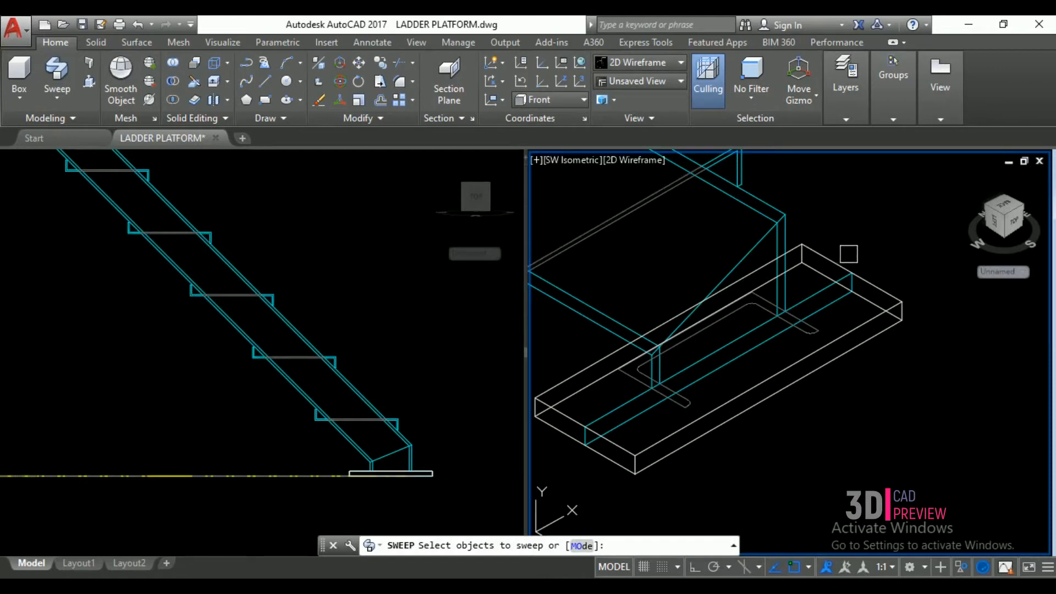
left_click(819, 333)
scroll(793, 289, "up", 2)
right_click(802, 282)
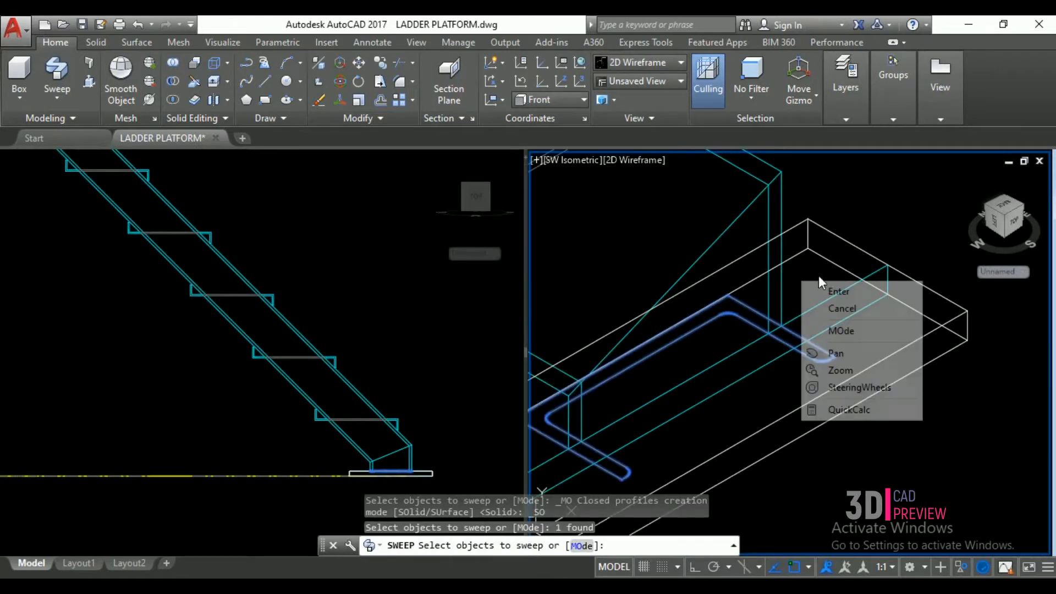
left_click(837, 293)
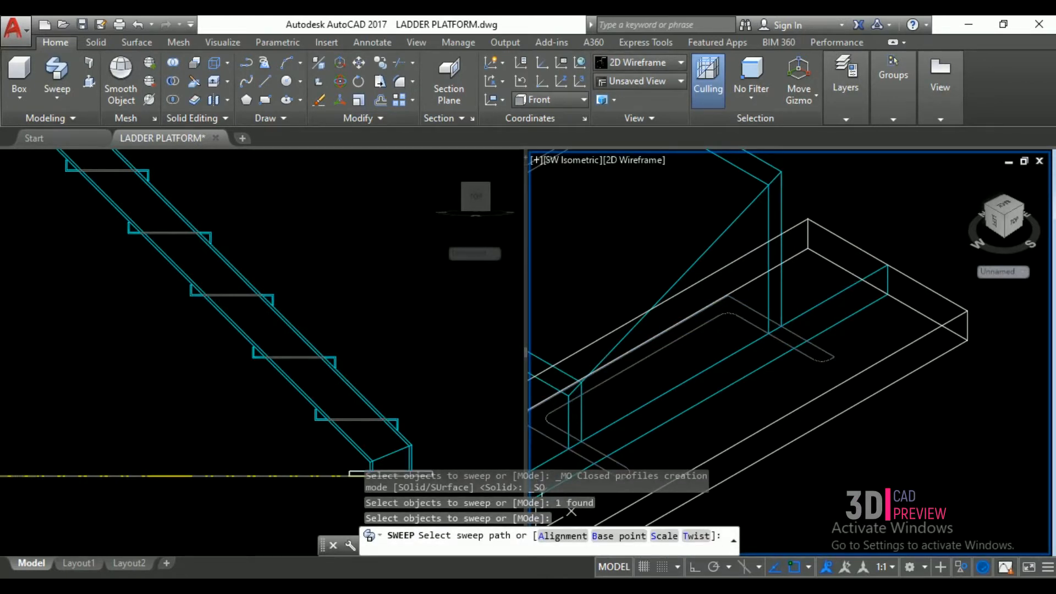
left_click(783, 294)
scroll(783, 295, "down", 6)
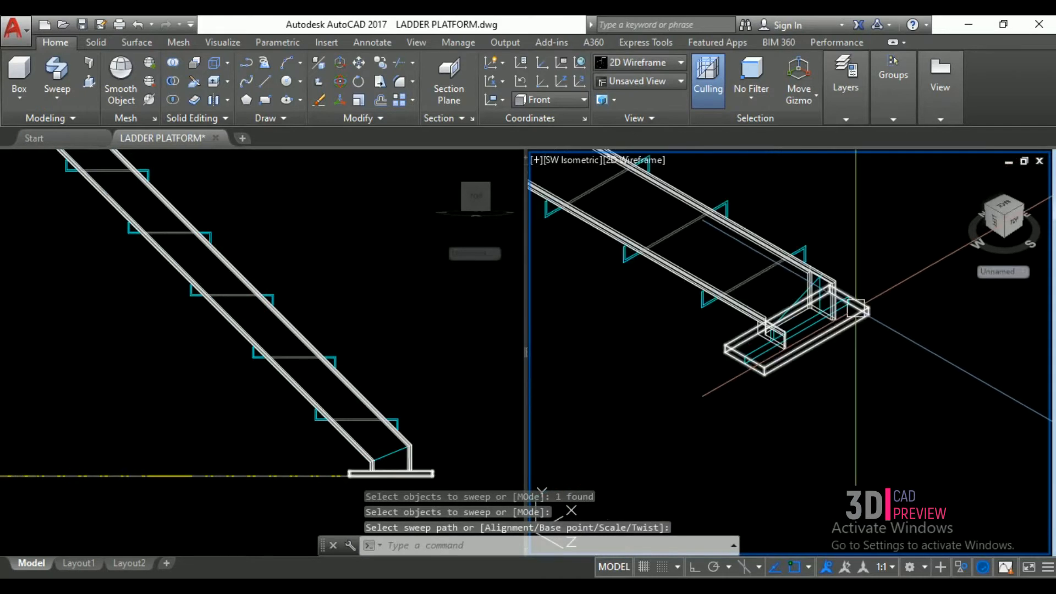
scroll(870, 308, "up", 8)
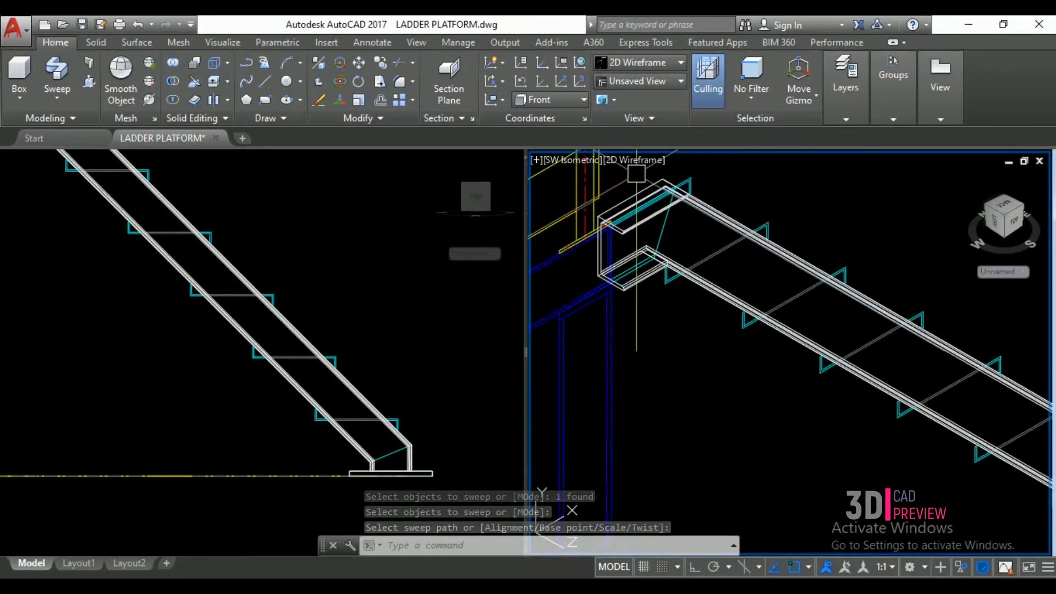
scroll(652, 252, "down", 8)
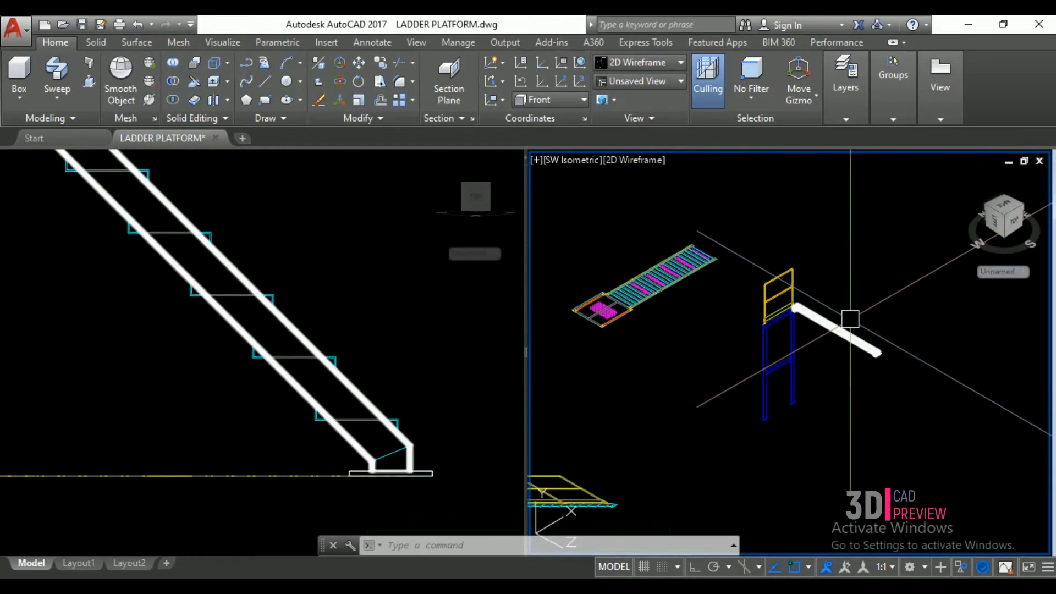
left_click(714, 225)
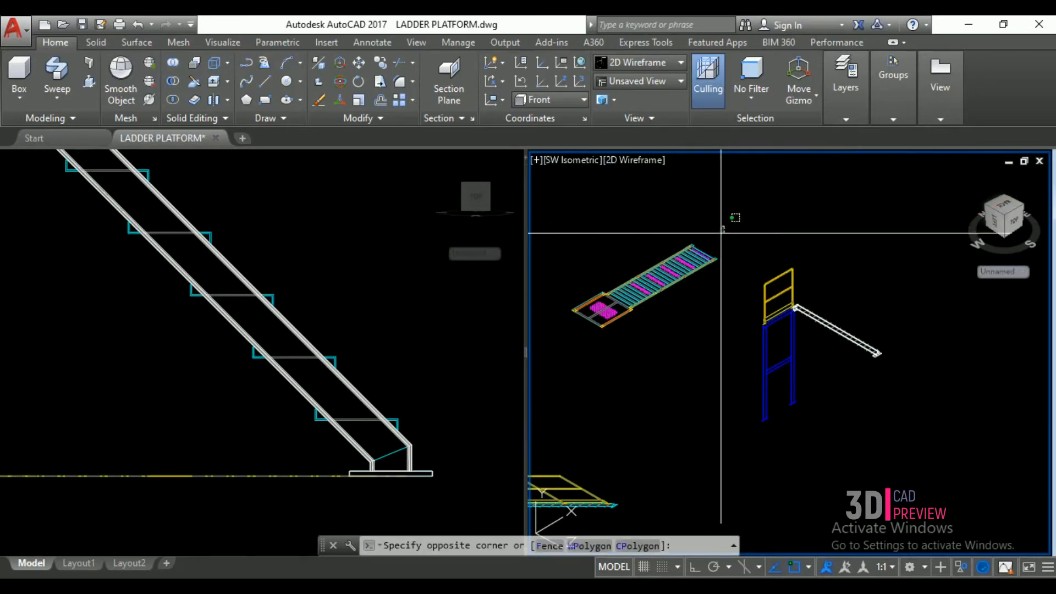
left_click(561, 360)
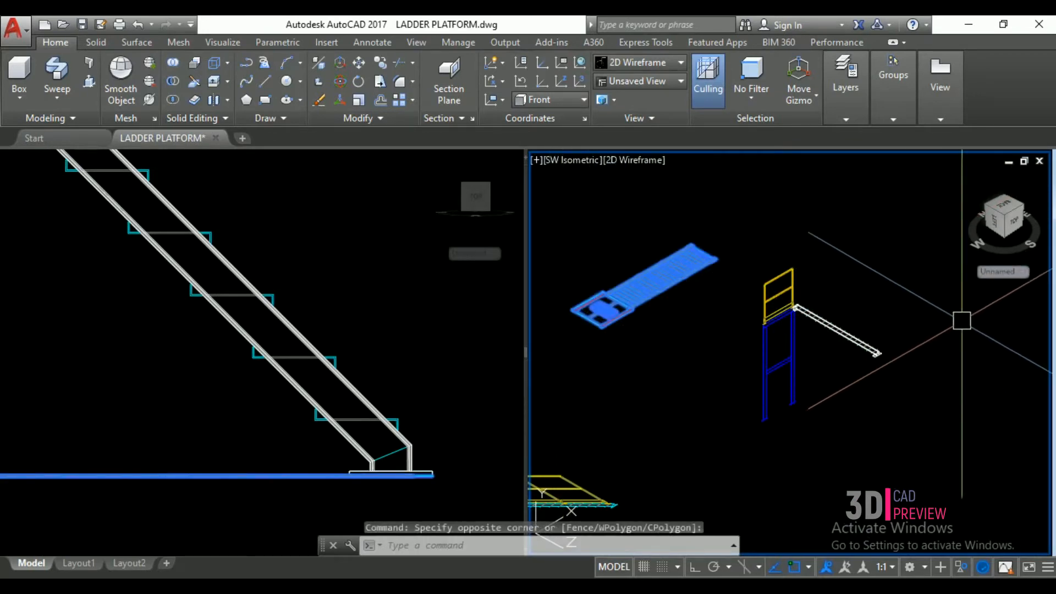
type("l")
key("Return")
scroll(869, 439, "up", 8)
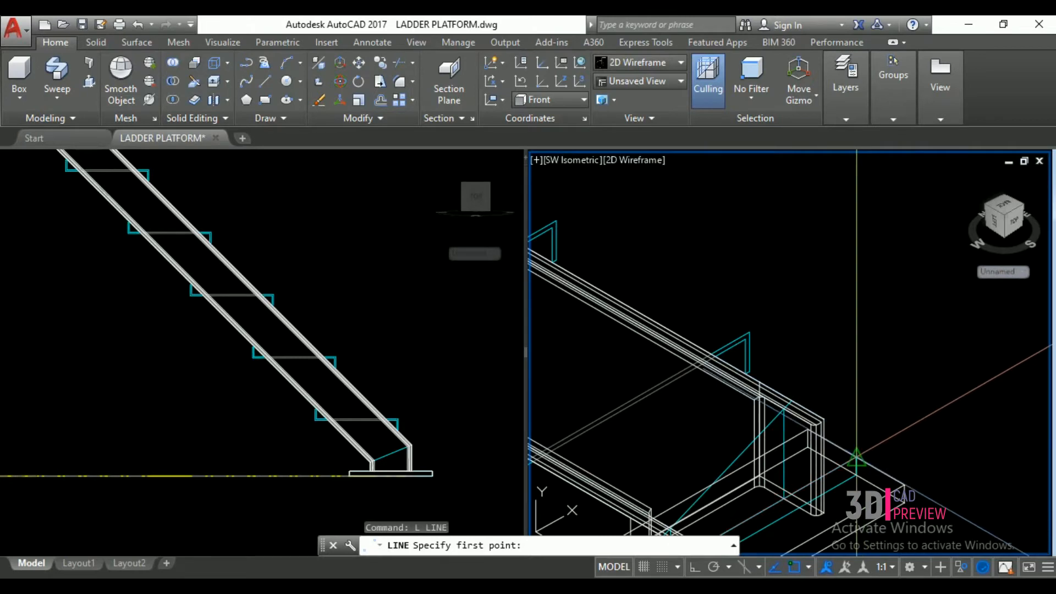
left_click(857, 457)
scroll(857, 457, "down", 10)
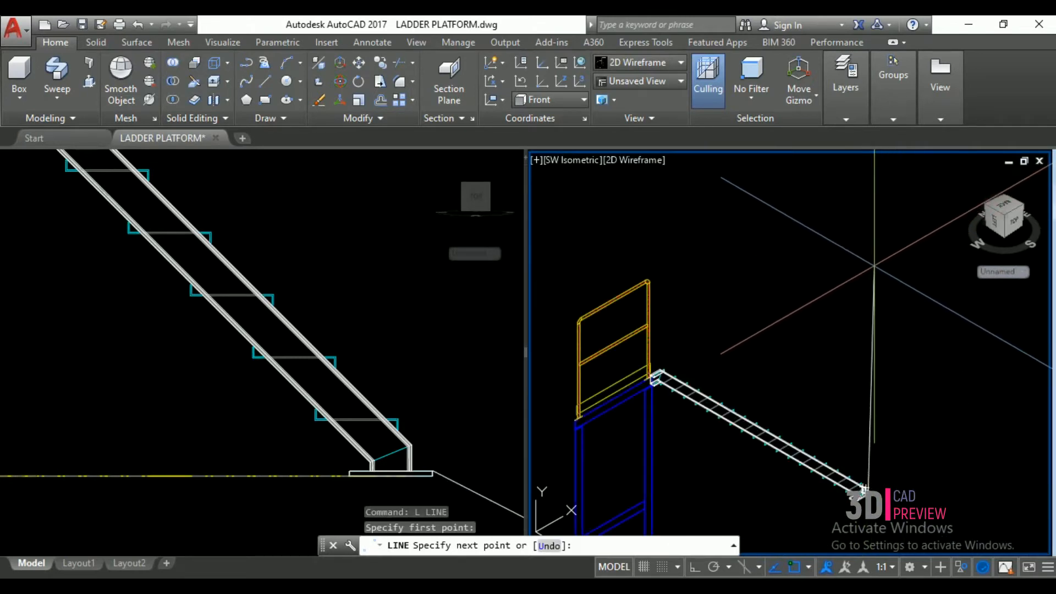
key("Escape")
- Draw a vertical guide line with Ortho on, upward from the midpoint of the base plate's short top edge
type("l")
key("Return")
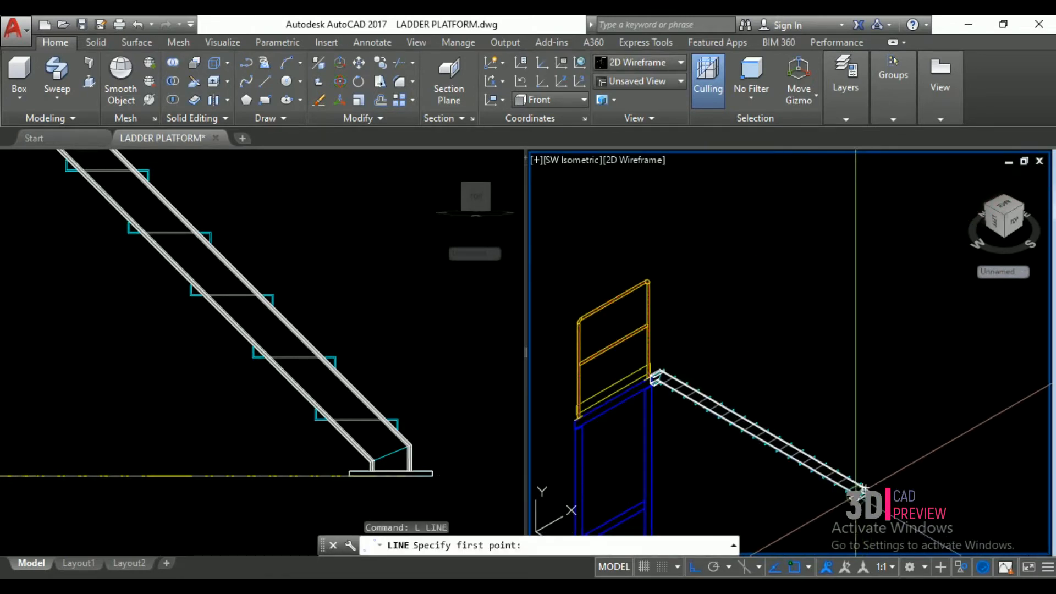
scroll(909, 446, "up", 6)
scroll(911, 451, "up", 3)
scroll(913, 468, "down", 10)
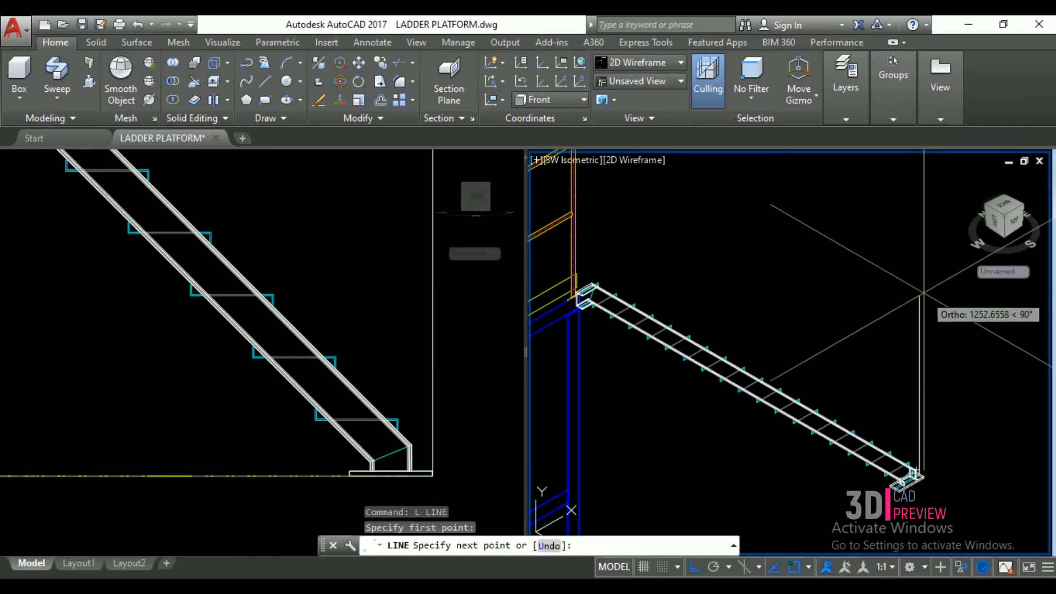
left_click(907, 215)
key("Return")
- Move the whole plan drawing by its stair end onto the upper end of the vertical guide line
left_click(762, 219)
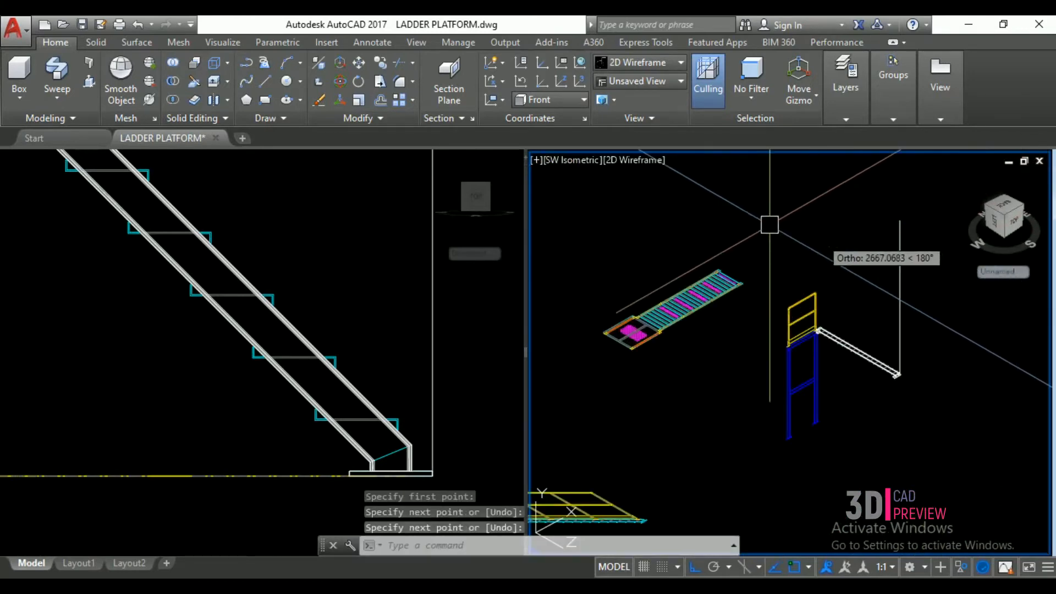
left_click(575, 385)
type("m")
key("Return")
scroll(745, 276, "up", 10)
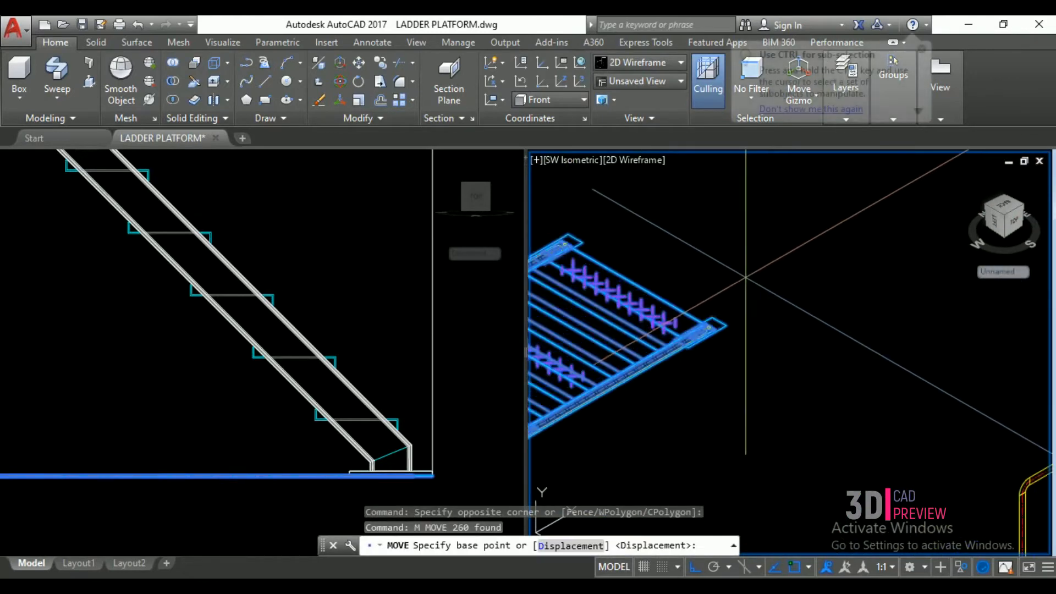
left_click(599, 429)
scroll(620, 403, "down", 8)
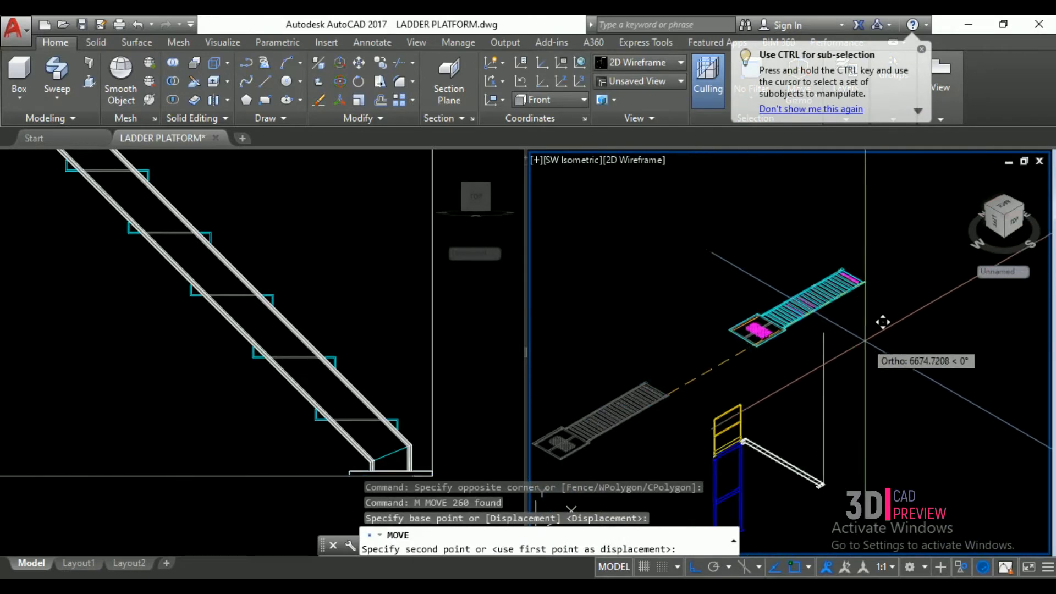
left_click(831, 368)
- Erase the vertical guide line between the base plate and the plan drawing
left_click(826, 370)
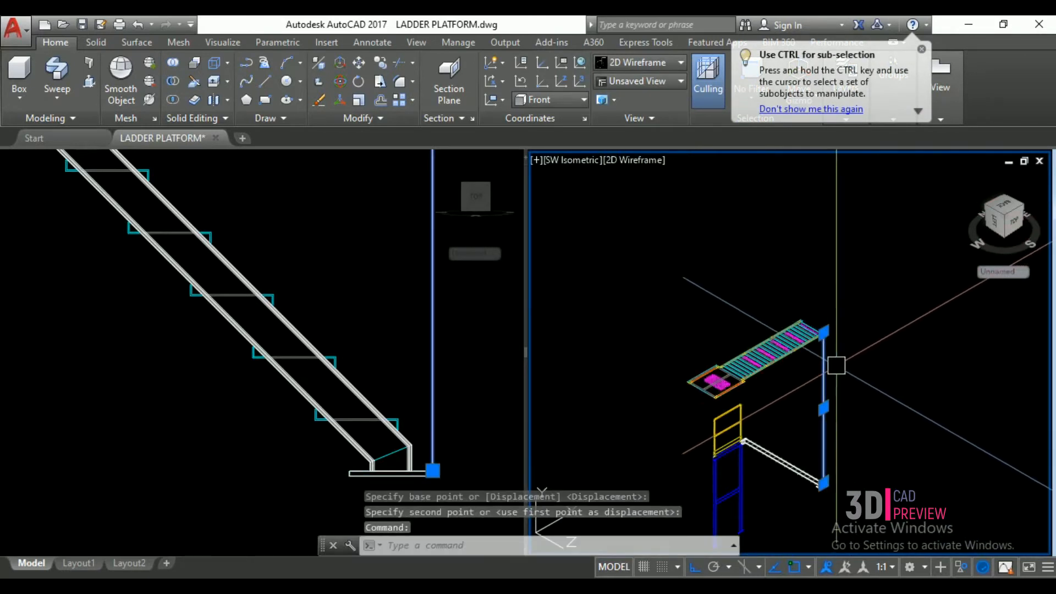
type("e")
key("Return")
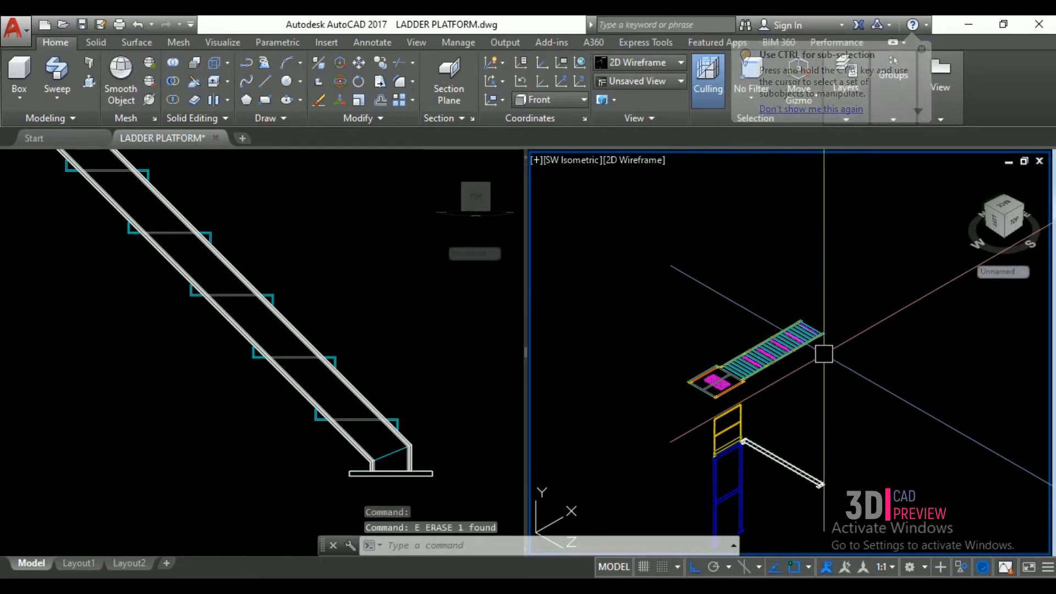
scroll(754, 456, "up", 5)
scroll(715, 386, "up", 2)
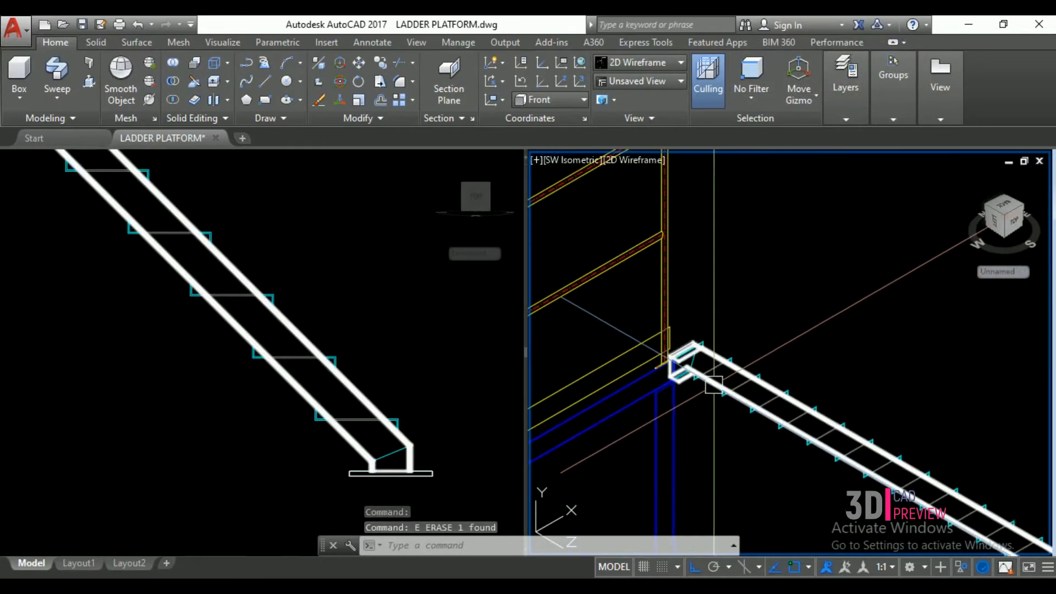
- Switch the front-view viewport to the Top view
left_click(401, 394)
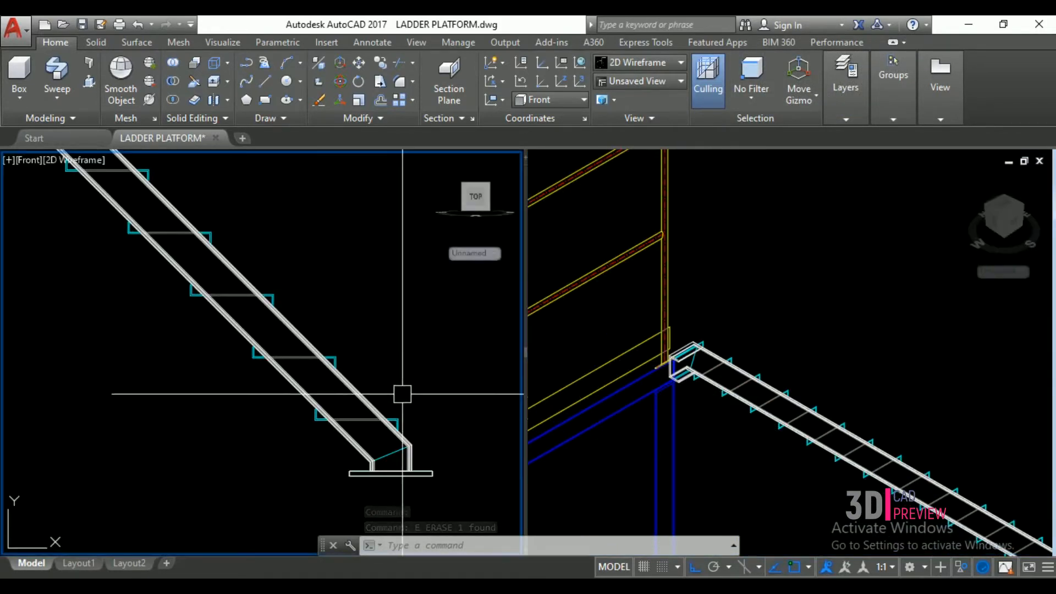
left_click(382, 300)
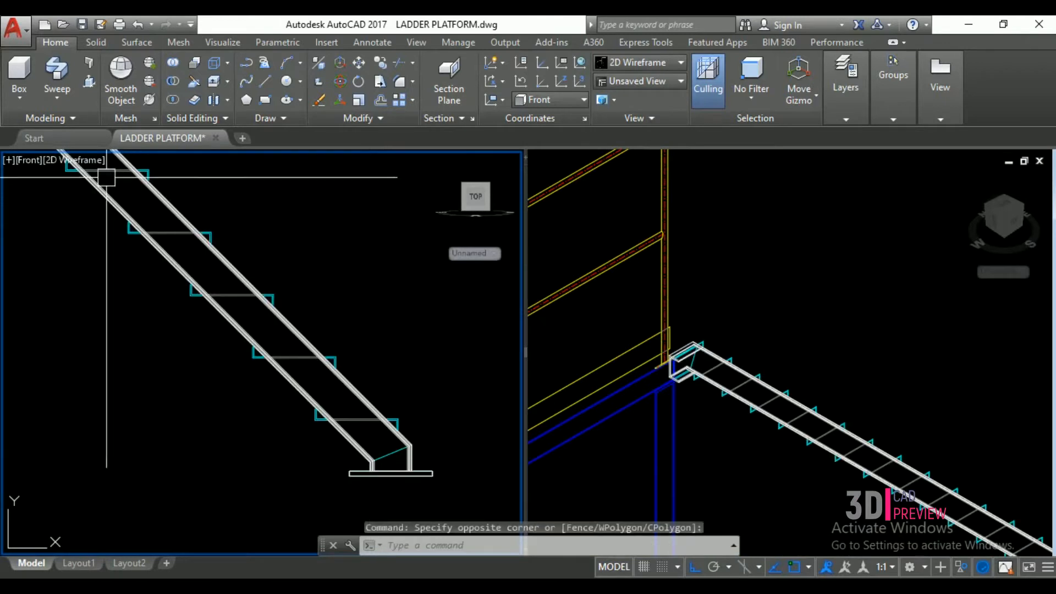
left_click(36, 160)
left_click(58, 199)
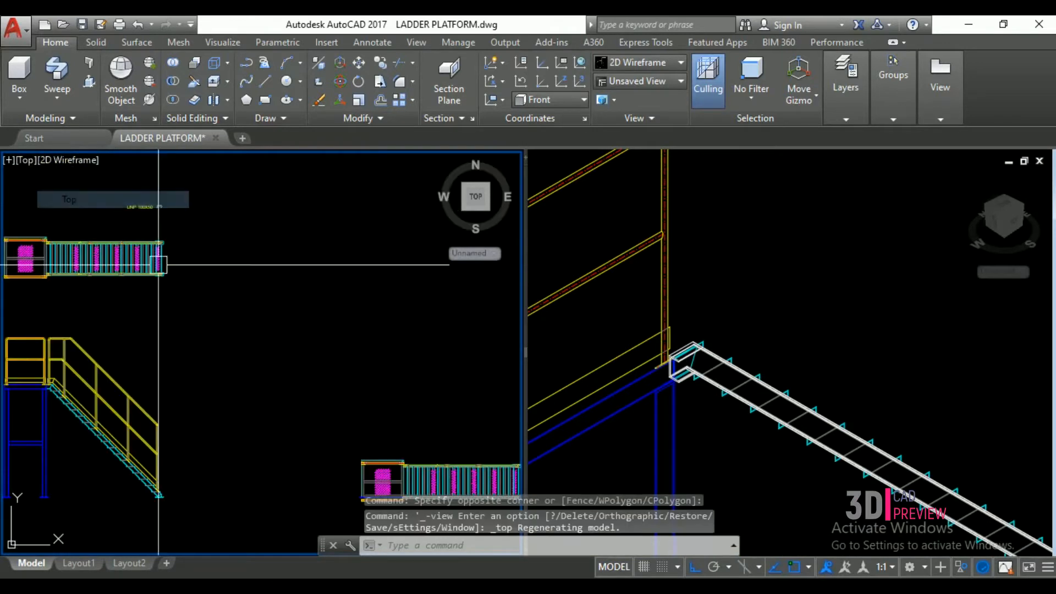
- Mirror the swept stringer and its base plate about the stair's horizontal centreline in the Top view, keeping the originals
type("mi")
key("Return")
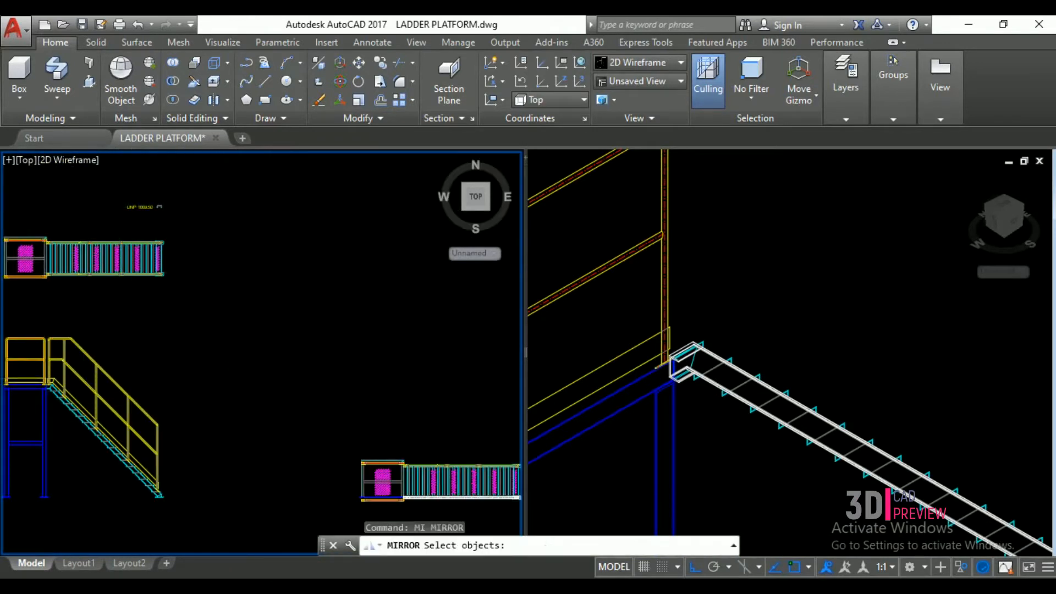
scroll(237, 279, "down", 2)
scroll(337, 370, "up", 4)
scroll(388, 341, "up", 3)
left_click(465, 360)
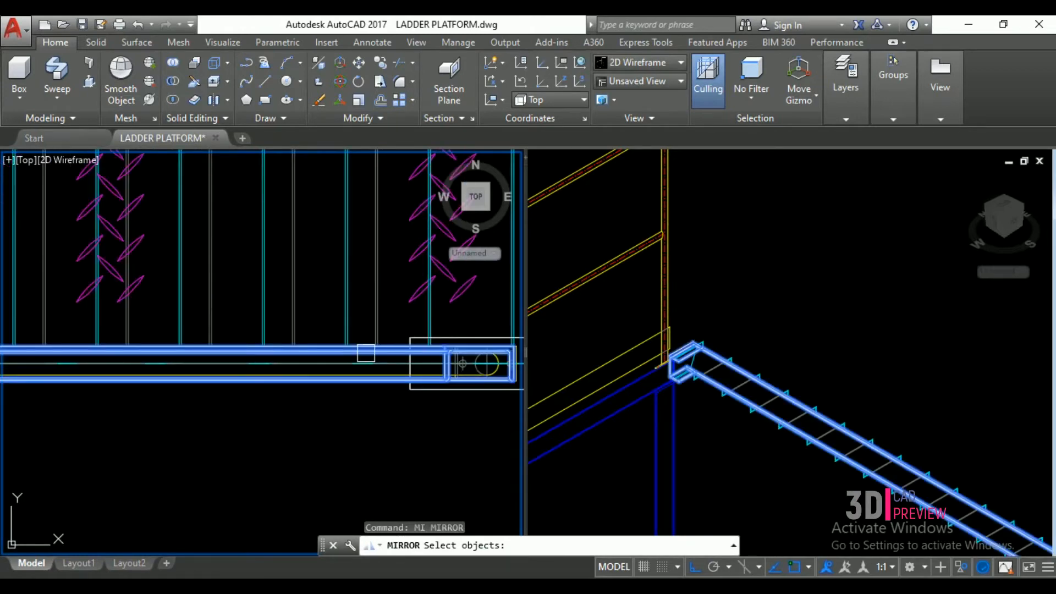
scroll(330, 349, "down", 3)
scroll(263, 333, "up", 4)
left_click(274, 322)
scroll(283, 316, "down", 3)
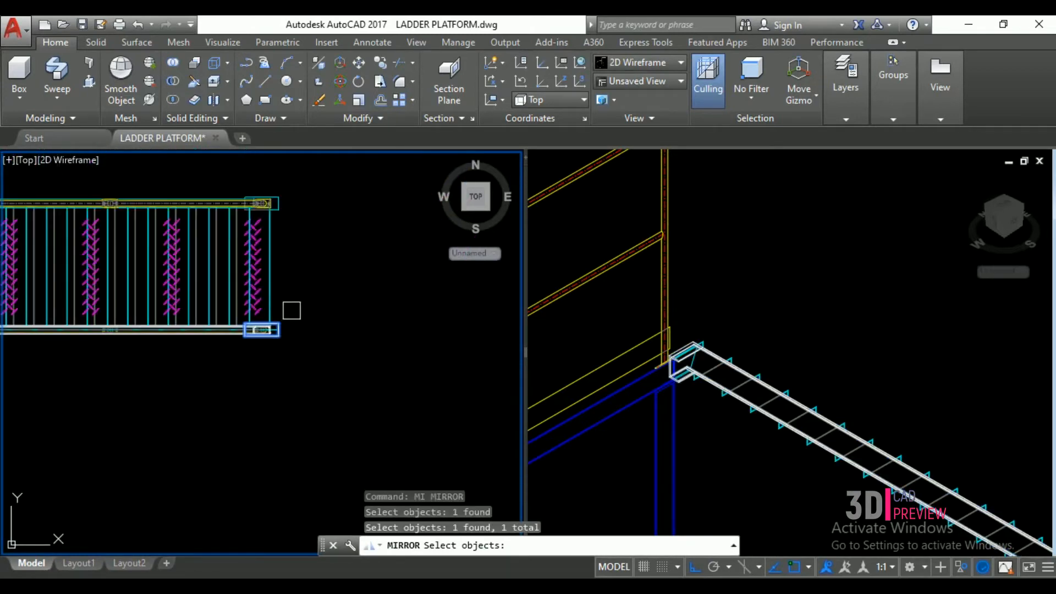
scroll(266, 312, "up", 2)
left_click(226, 336)
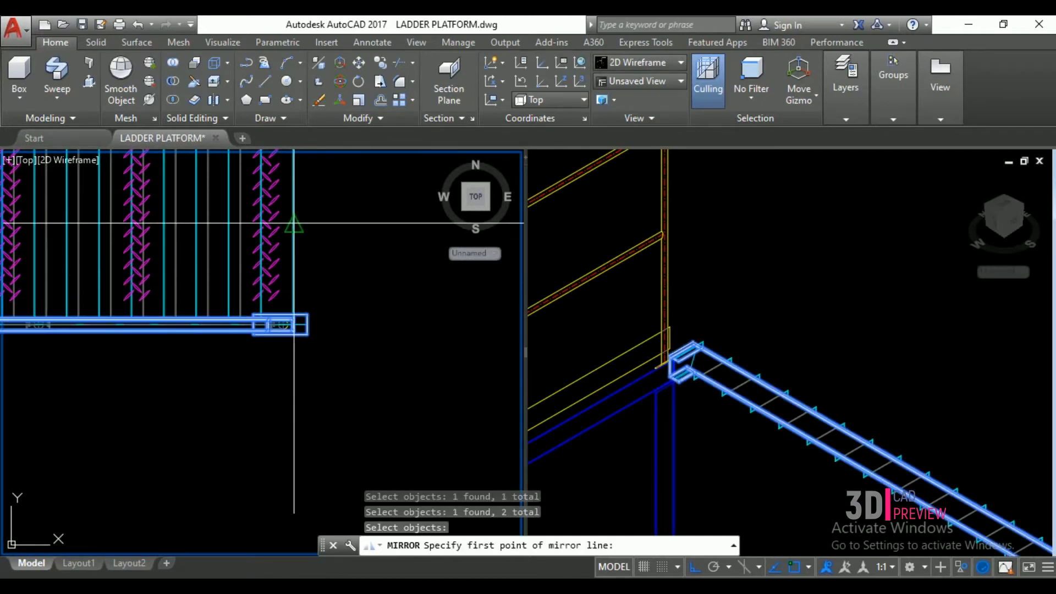
left_click(293, 223)
scroll(347, 352, "down", 4)
left_click(354, 269)
key("Return")
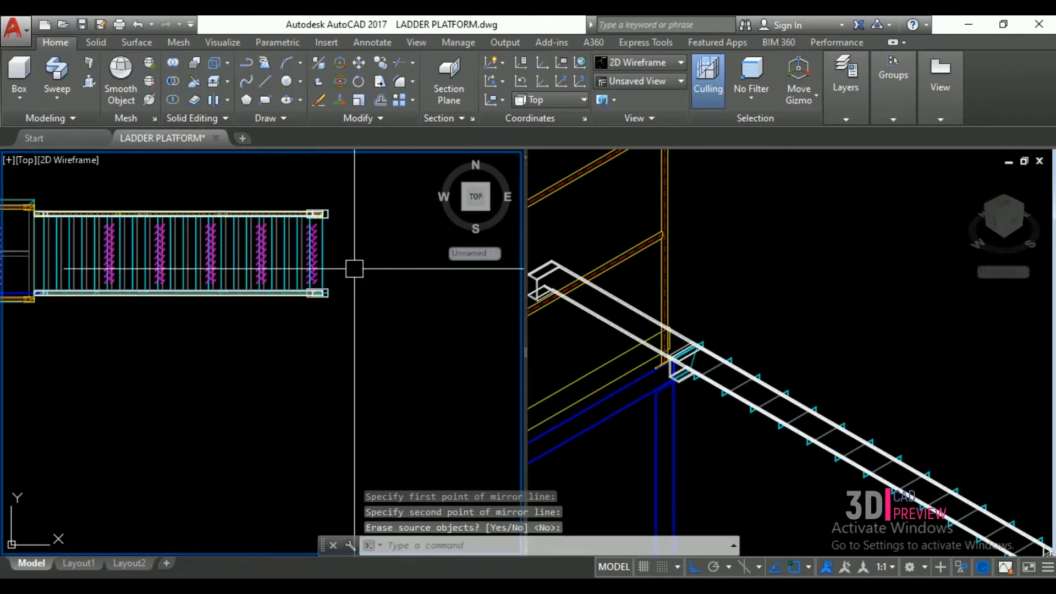
left_click(580, 306)
scroll(580, 306, "down", 3)
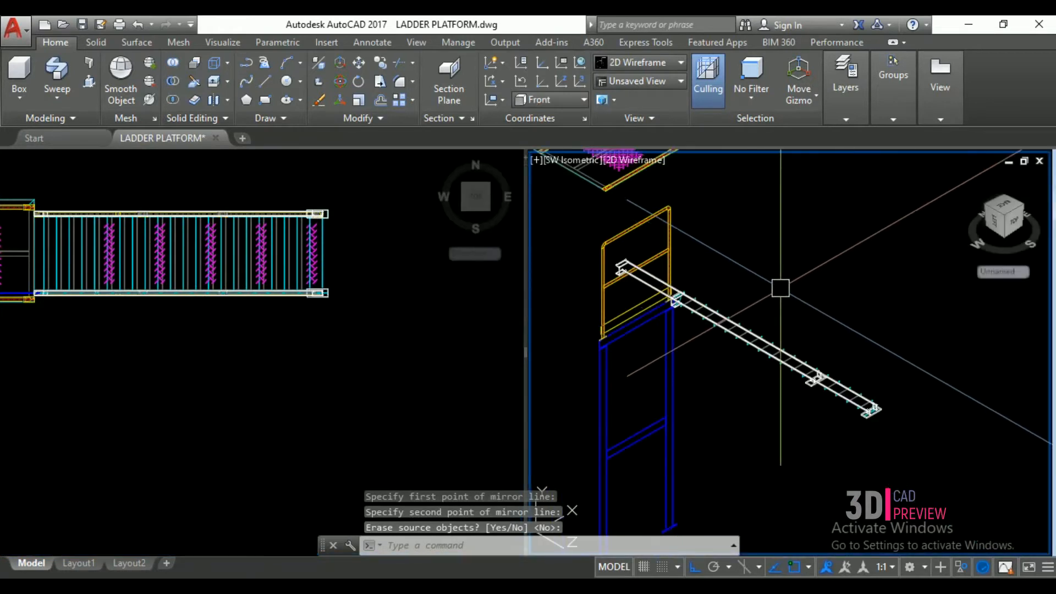
- Switch the plan viewport from the Top view to the Front view
left_click(268, 408)
left_click(23, 160)
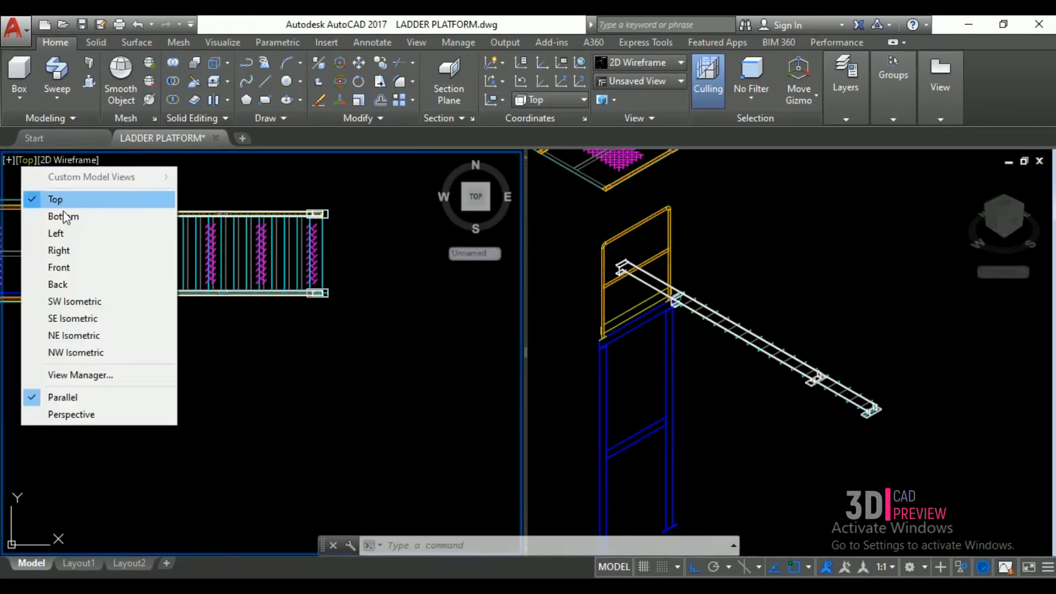
left_click(58, 268)
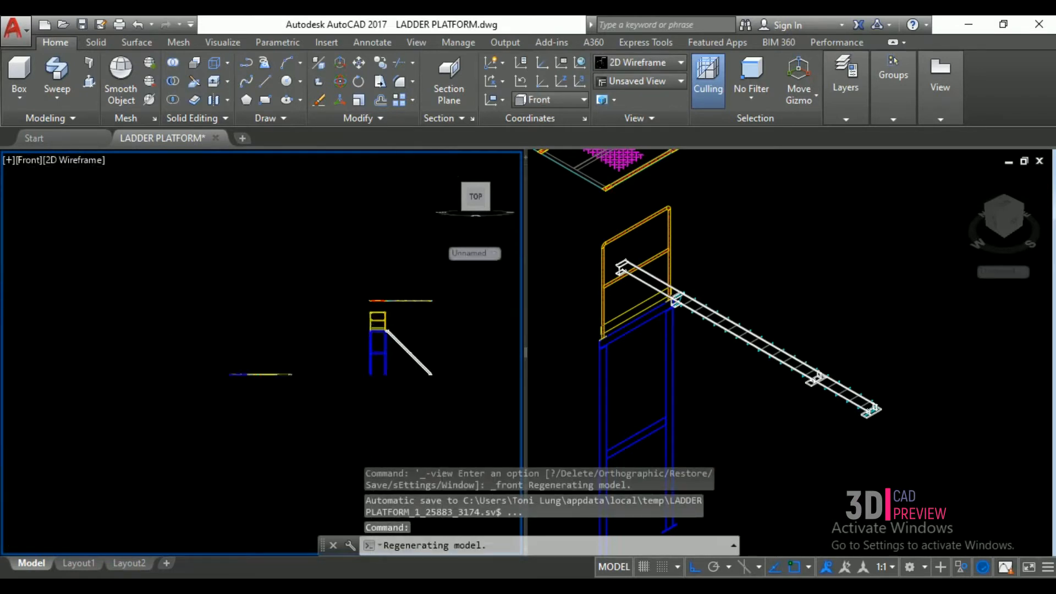
- Copy the lowest tread profile horizontally into the clear space beside the foot of the stair
scroll(389, 358, "up", 3)
scroll(384, 418, "up", 5)
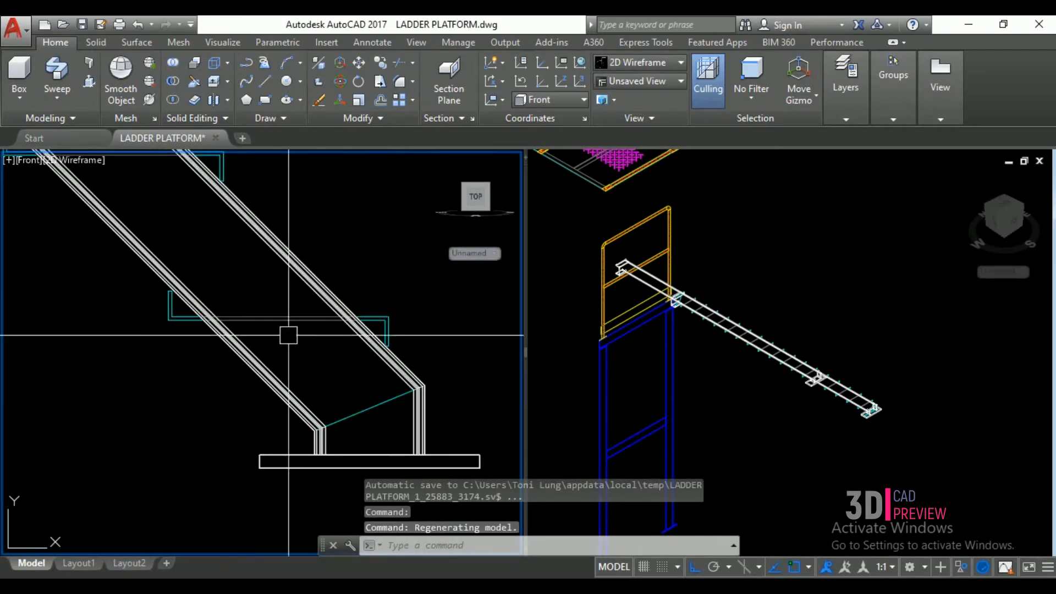
left_click(120, 285)
left_click(440, 358)
type("CO")
key("Return")
left_click(361, 276)
scroll(57, 273, "down", 4)
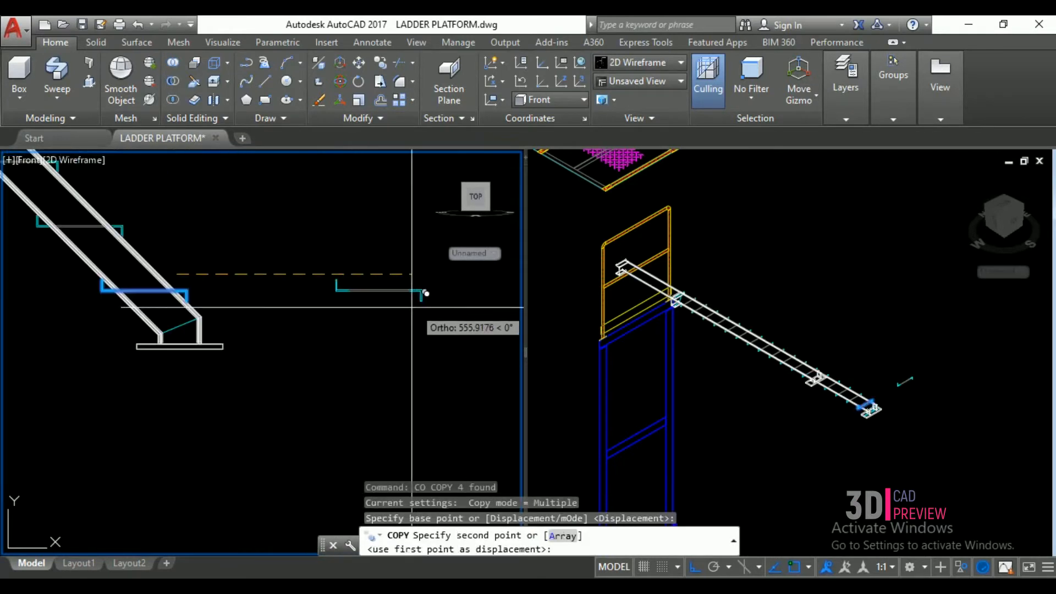
left_click(339, 300)
key("Return")
- Erase the two middle lines connecting the end angles of the copied tread profile
scroll(332, 290, "up", 5)
left_click(352, 264)
left_click(320, 316)
scroll(217, 287, "up", 5)
key("Escape")
left_click(237, 269)
left_click(217, 325)
scroll(241, 303, "down", 5)
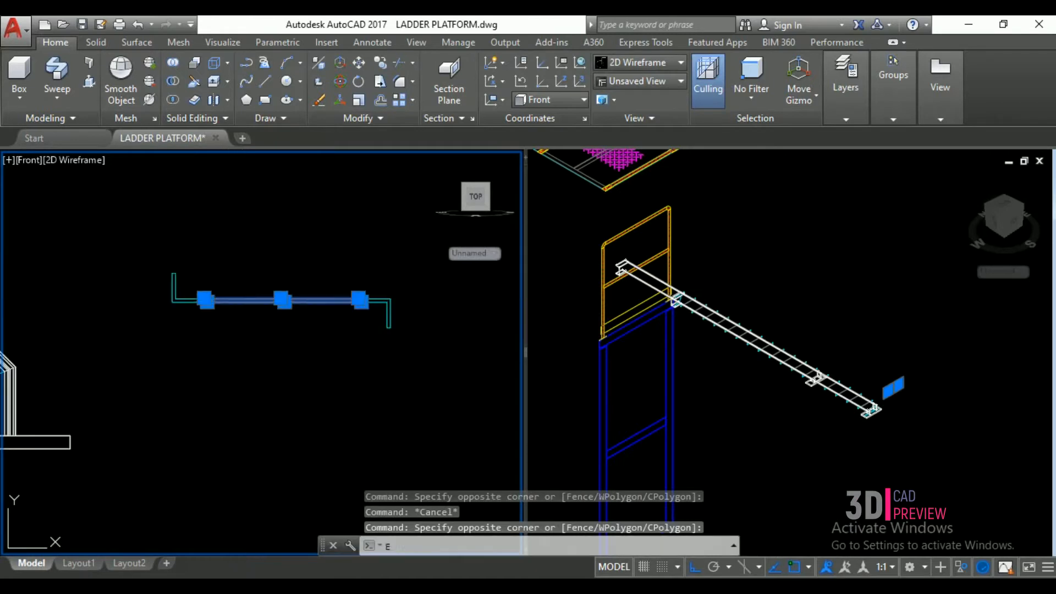
key("Return")
- Trim away the two short horizontal stubs at the upturned end of the copied tread profile
type("EX")
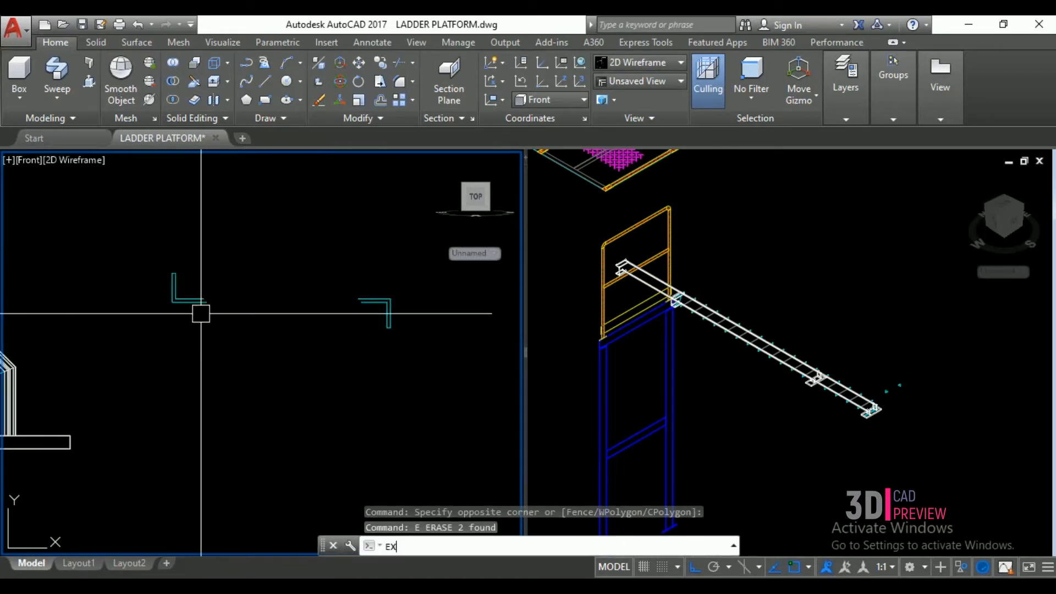
key("Escape")
type("TR")
key("Return")
scroll(200, 300, "up", 3)
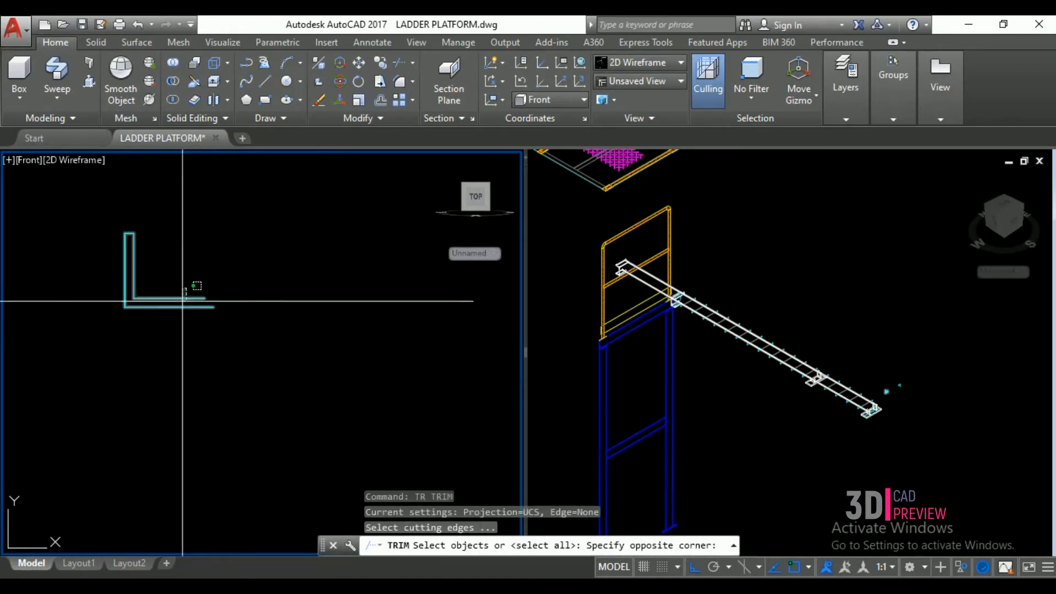
left_click(182, 301)
key("Return")
scroll(180, 301, "down", 2)
key("Escape")
- Extend the horizontal lines of the downturned end to the vertical lines of the upturned end
type("EX")
key("Return")
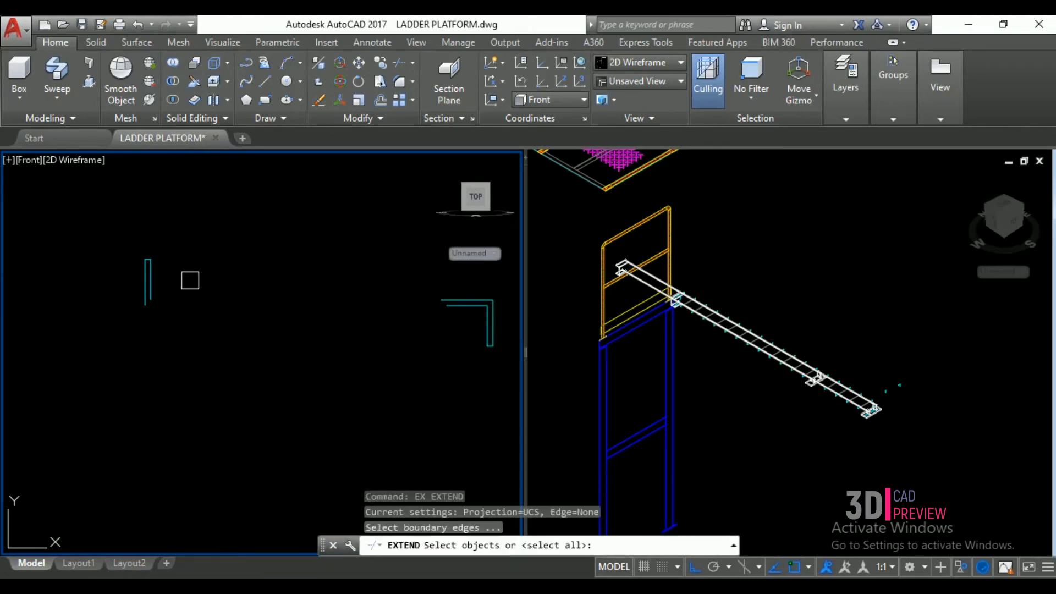
left_click(148, 281)
key("Return")
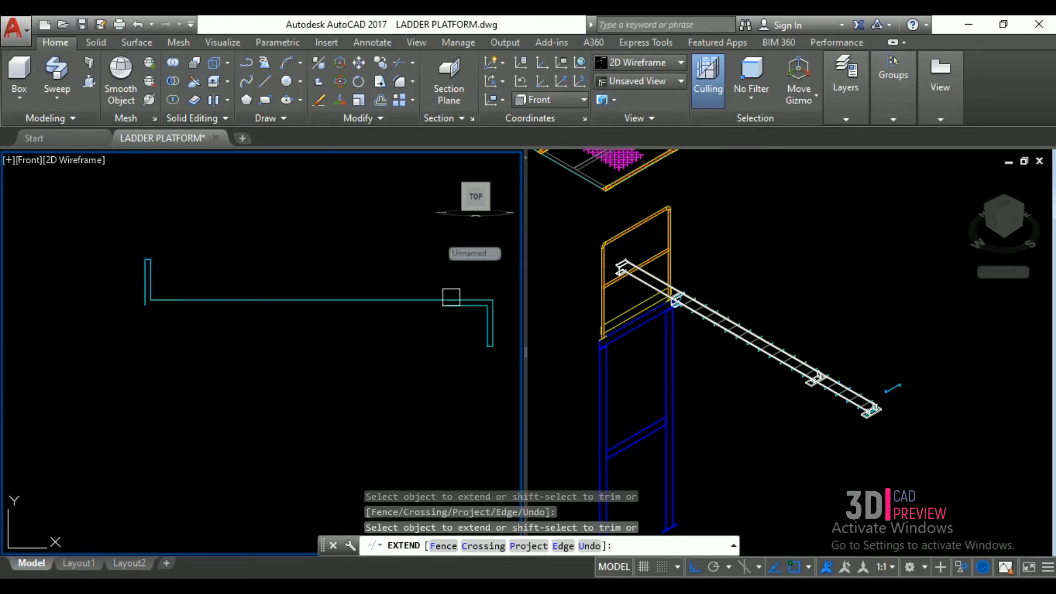
key("Escape")
- Join all segments of the copied tread outline into one closed polyline
left_click(254, 301)
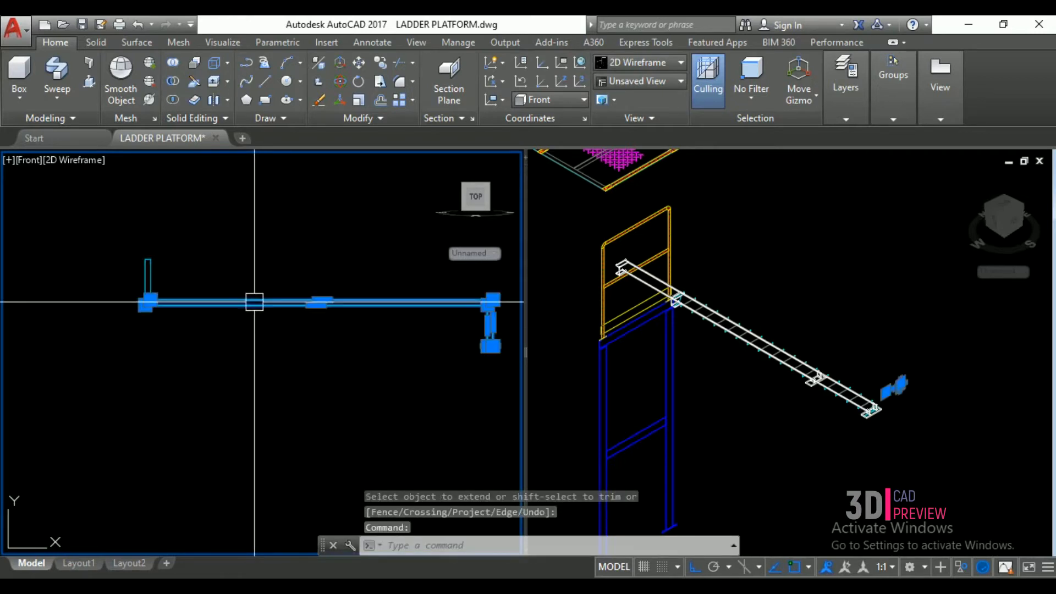
type("j")
key("Return")
left_click(212, 330)
left_click(134, 226)
key("Return")
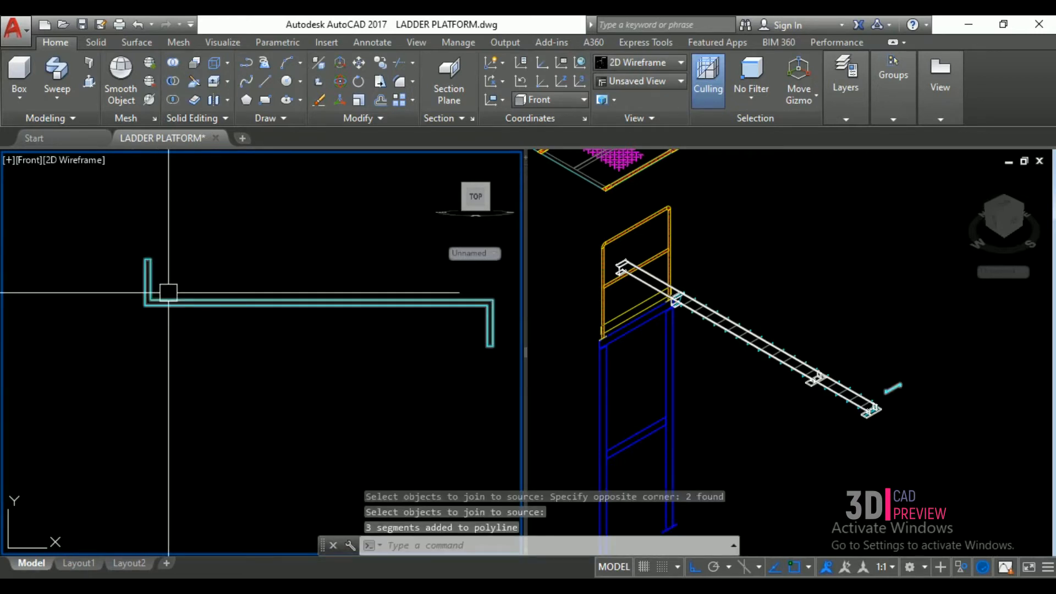
- Extrude the closed tread profile into a solid in the SW Isometric view
left_click(811, 345)
scroll(895, 398, "up", 3)
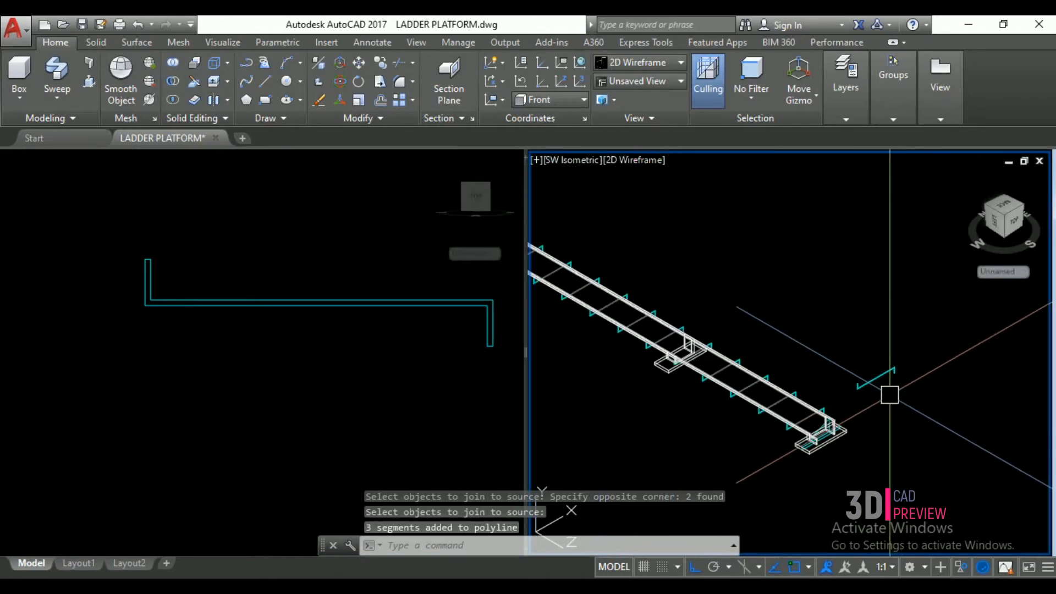
type("EXT")
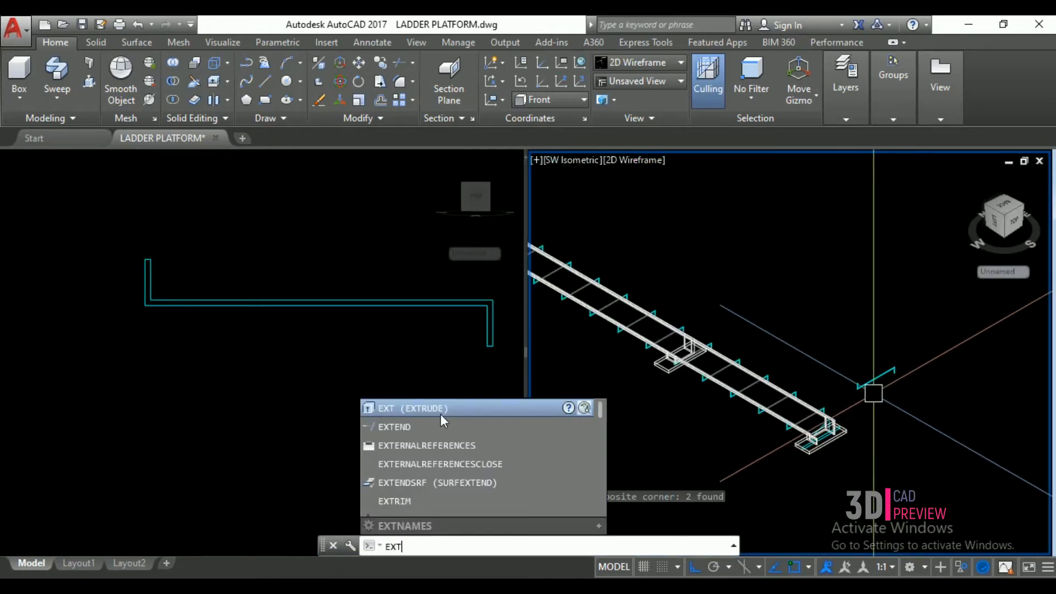
left_click(417, 410)
left_click(888, 376)
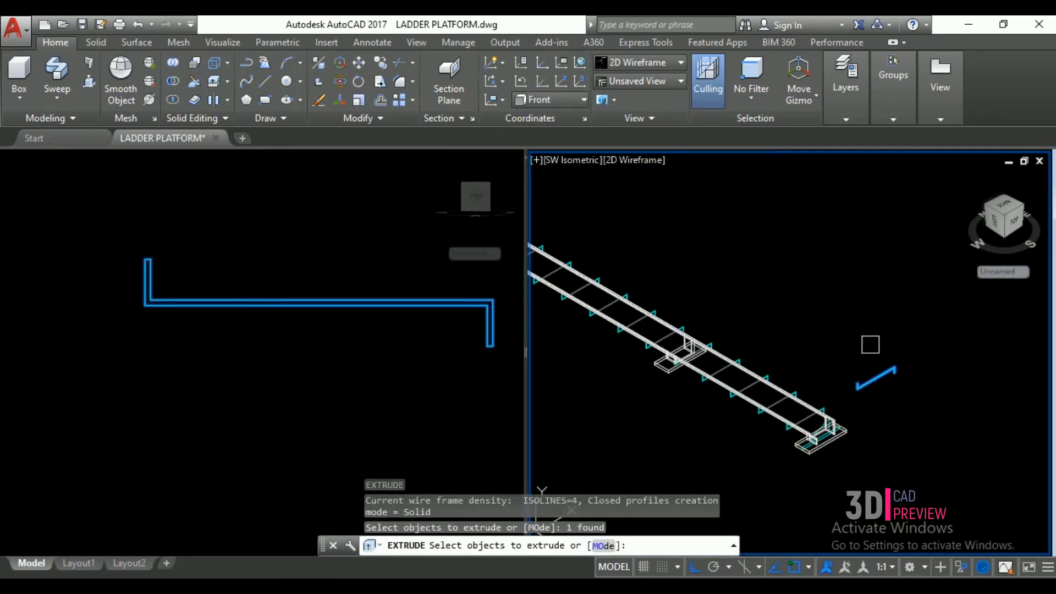
key("Return")
key("Return")
scroll(903, 366, "up", 2)
- Move the extruded tread by its upper outer corner onto the matching corner of the stair's lowest tread profile
type("M")
key("Return")
left_click(884, 379)
scroll(896, 370, "up", 3)
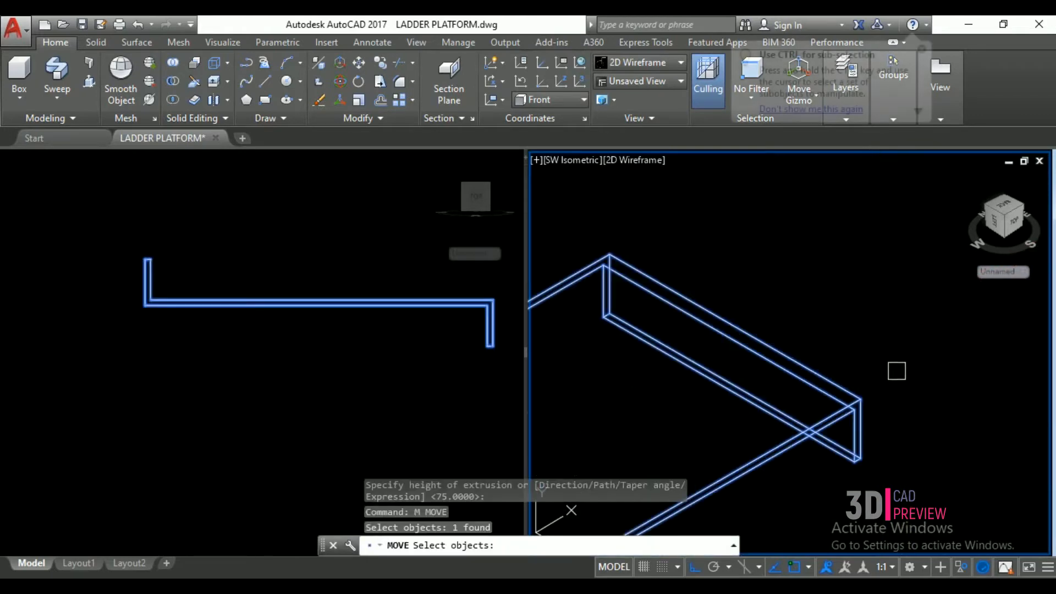
key("Return")
left_click(861, 399)
scroll(886, 368, "down", 4)
scroll(797, 382, "up", 4)
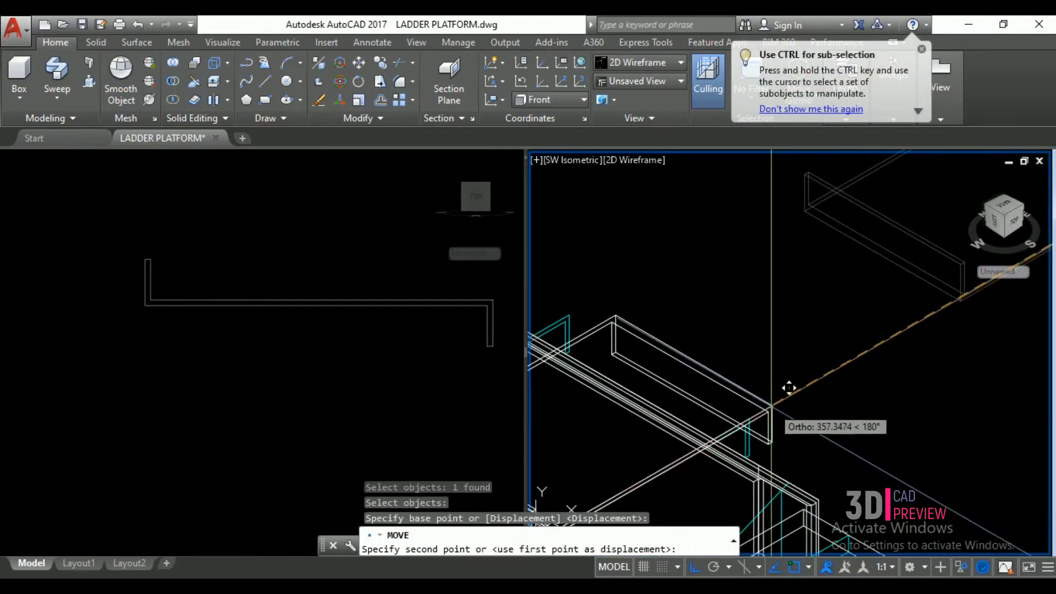
left_click(726, 433)
- Switch the front-view viewport to the Top view and frame the foot of the stair
left_click(354, 341)
scroll(352, 339, "down", 5)
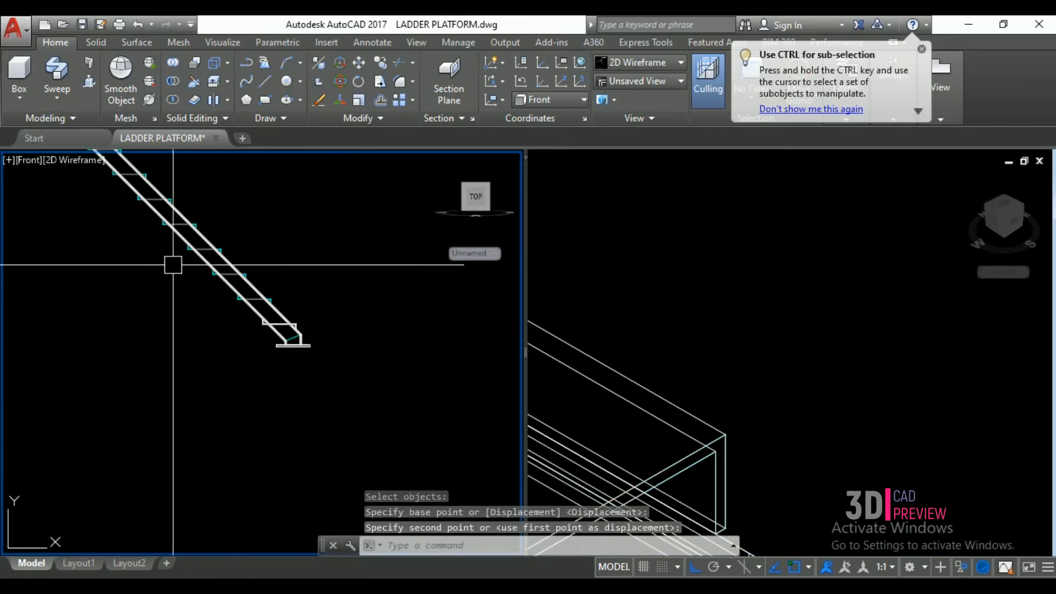
left_click(25, 158)
left_click(39, 201)
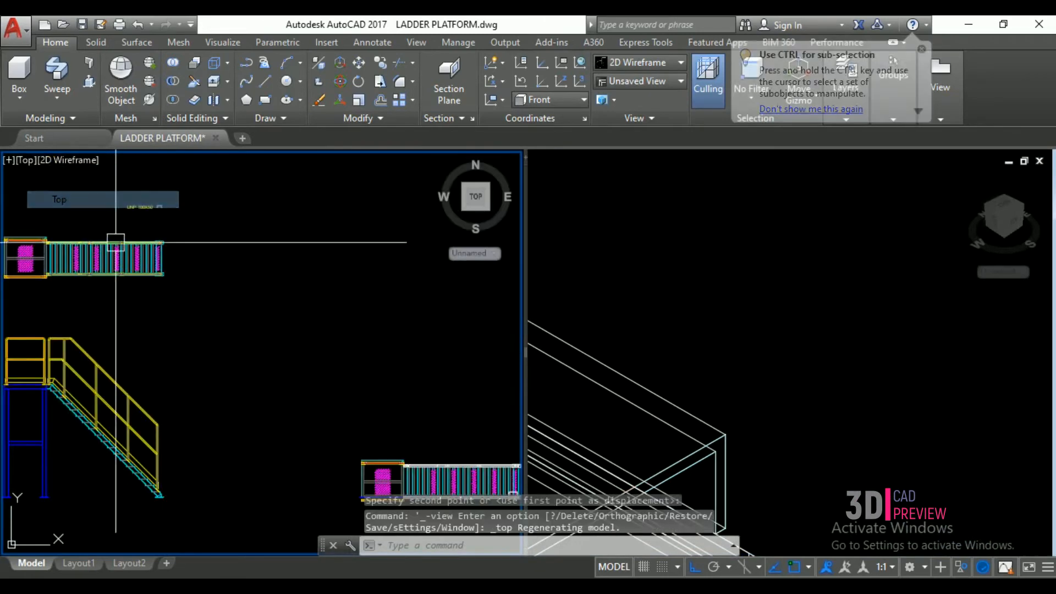
scroll(302, 330, "down", 2)
scroll(385, 354, "up", 10)
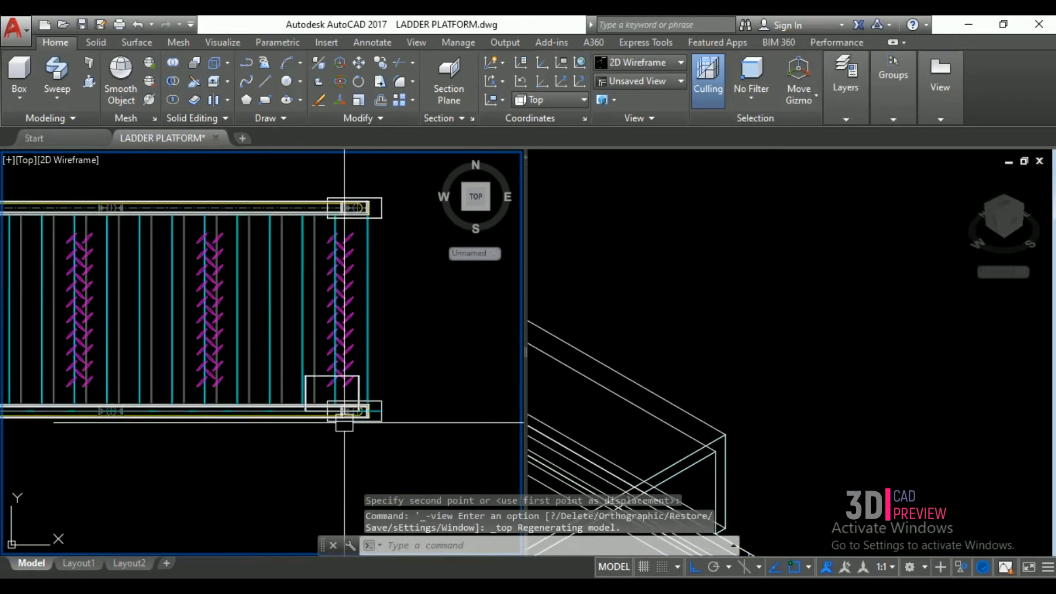
- Add a linear dimension between the stringer's inner edge and its centreline at the foot of the stair
type("DLI")
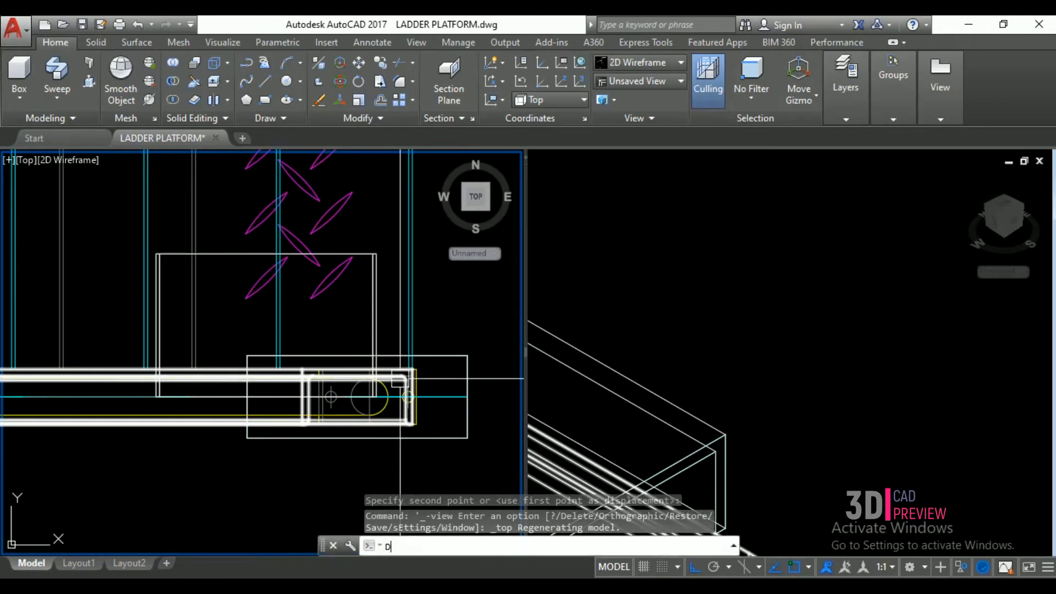
key("Return")
scroll(423, 381, "up", 4)
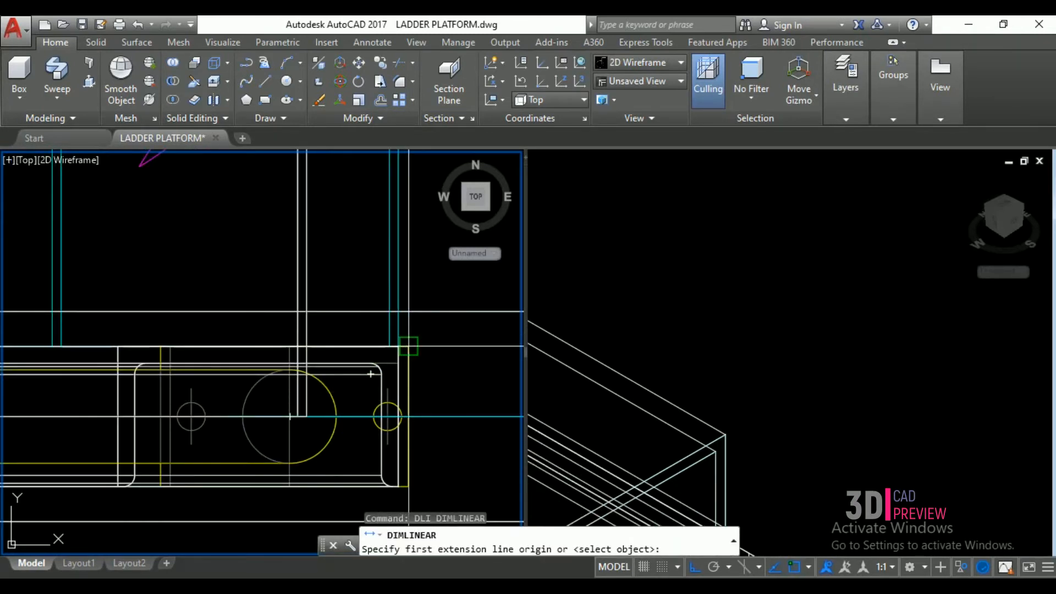
left_click(408, 346)
left_click(408, 423)
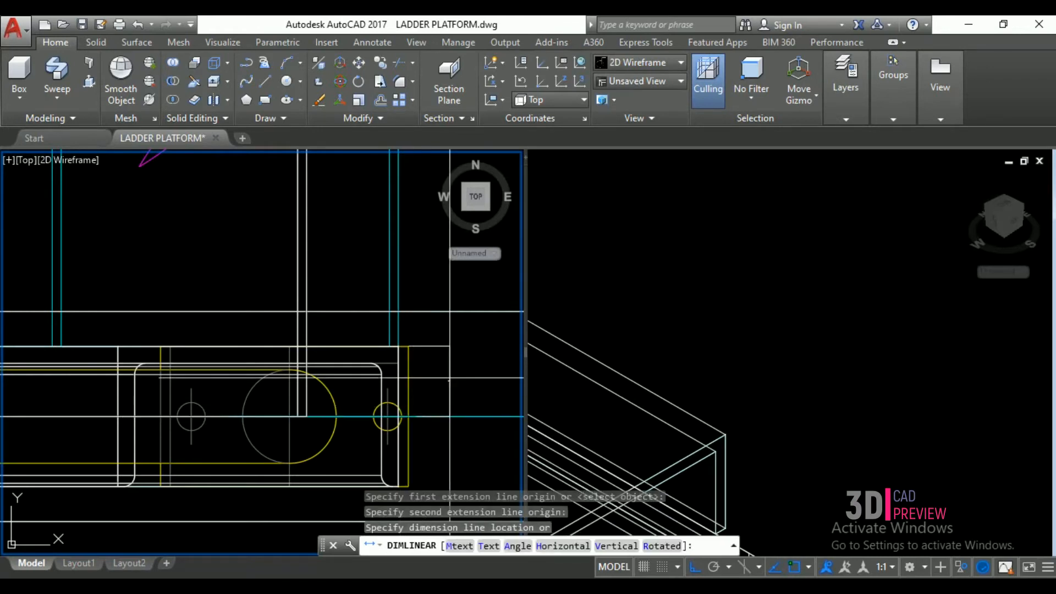
left_click(440, 377)
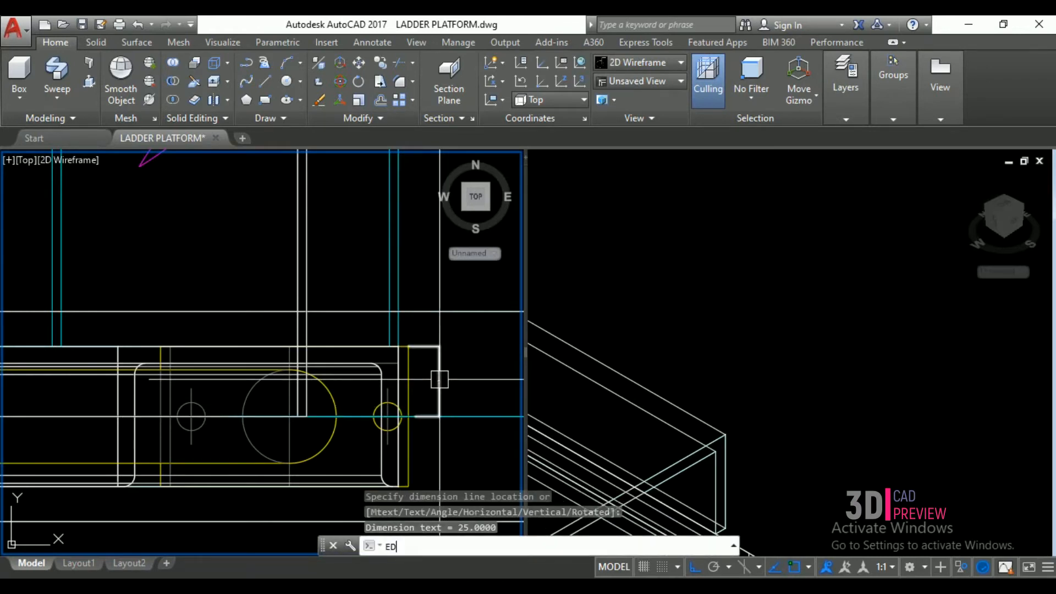
type("ED")
key("Return")
left_click(441, 390)
key("Escape")
key("Escape")
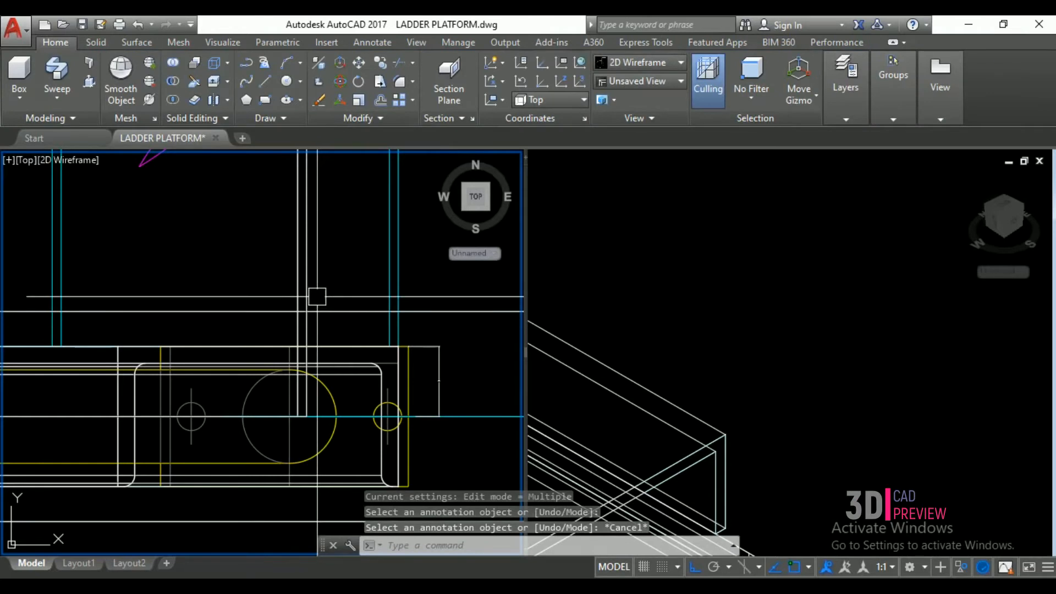
- Move the extruded tread 25 units inward from the stringer's centreline so it starts at the inner edge
left_click(300, 293)
scroll(303, 307, "down", 4)
type("m")
key("Return")
left_click(355, 271)
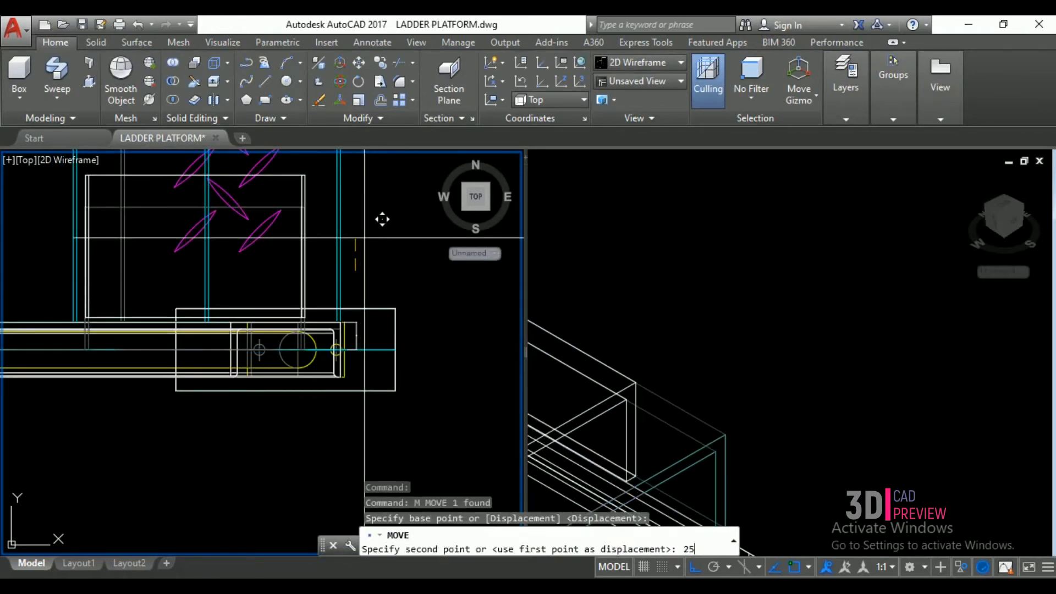
key("Return")
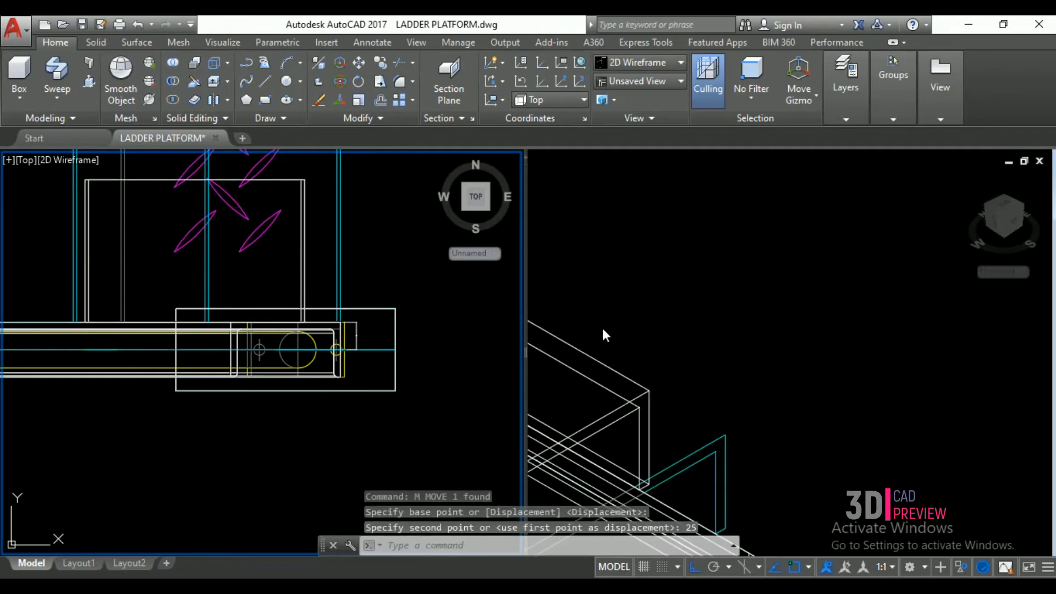
- Stretch the free face of the solid tread across the stair to the inner edge of the opposite stringer
left_click(604, 336)
left_click(631, 365)
scroll(672, 363, "down", 4)
left_click(659, 370)
scroll(659, 370, "down", 3)
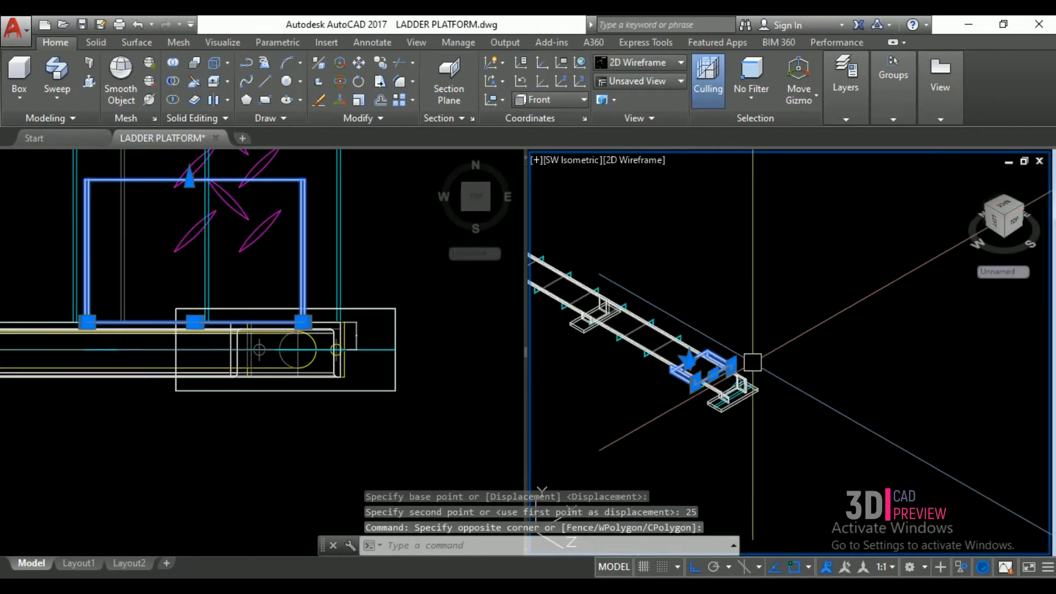
left_click(195, 188)
left_click(189, 180)
scroll(242, 302, "down", 4)
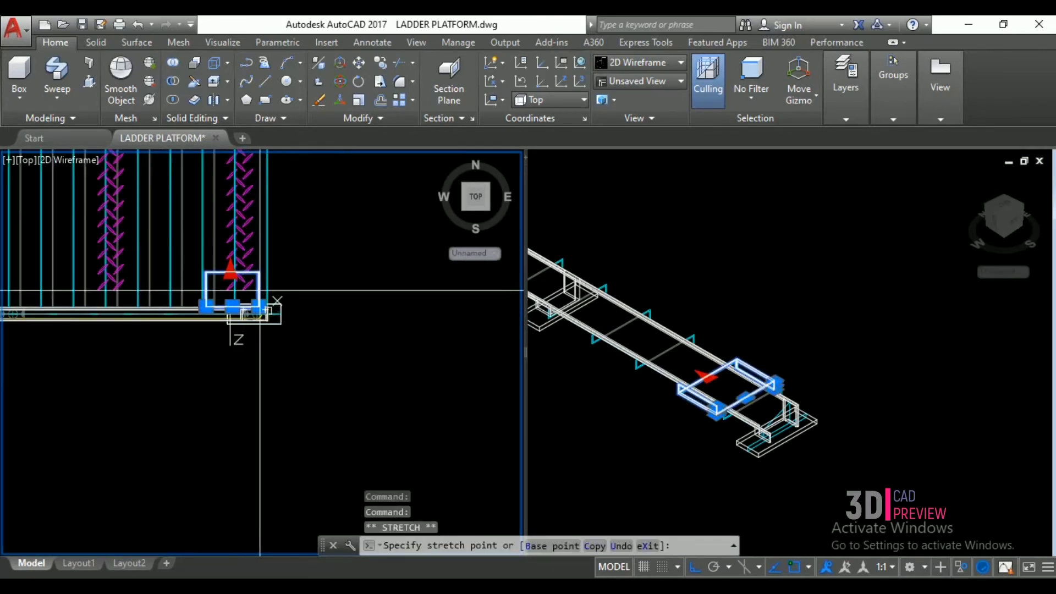
scroll(269, 191, "up", 5)
scroll(257, 294, "up", 4)
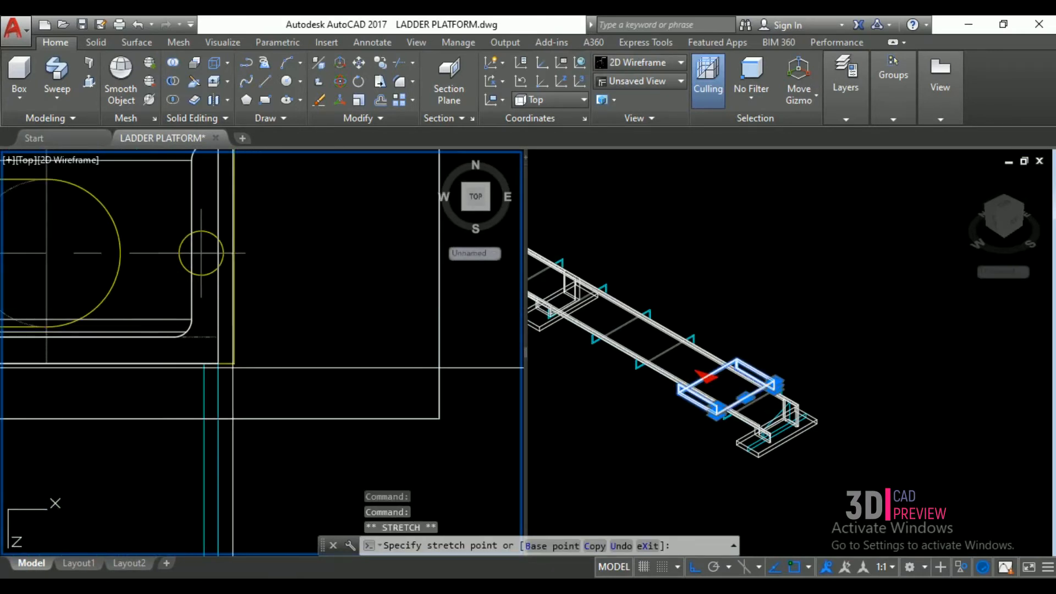
left_click(220, 366)
key("Escape")
key("Escape")
- Switch the isometric viewport to SE Isometric and frame the foot of the stair
left_click(769, 218)
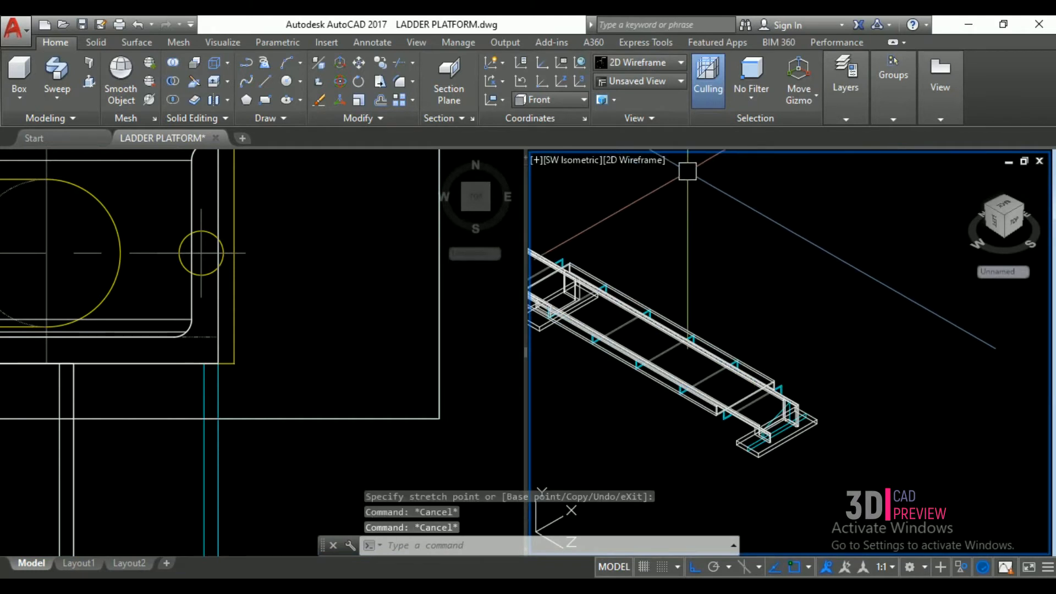
left_click(581, 161)
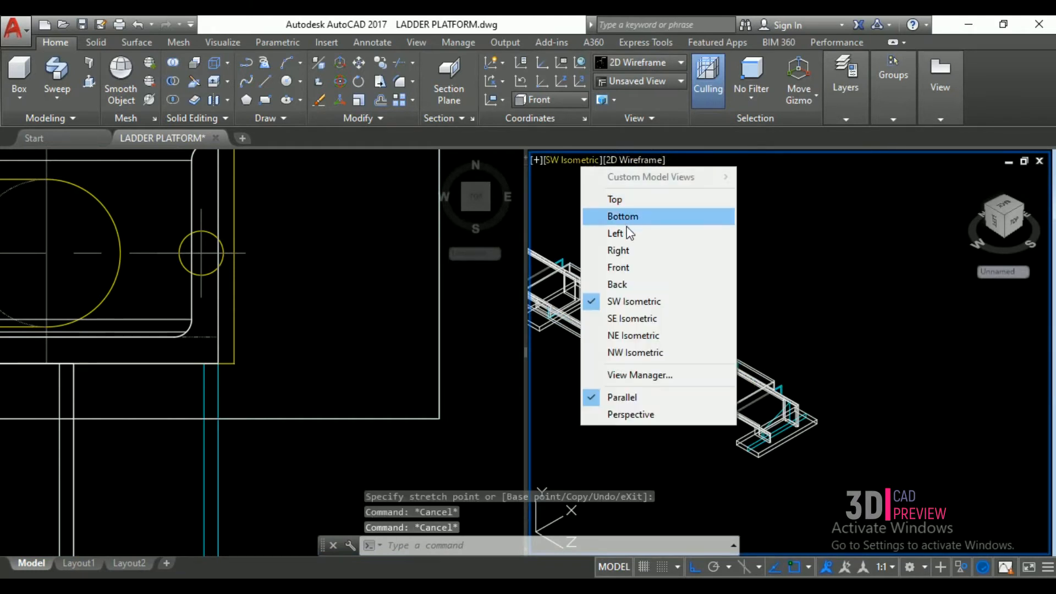
left_click(622, 318)
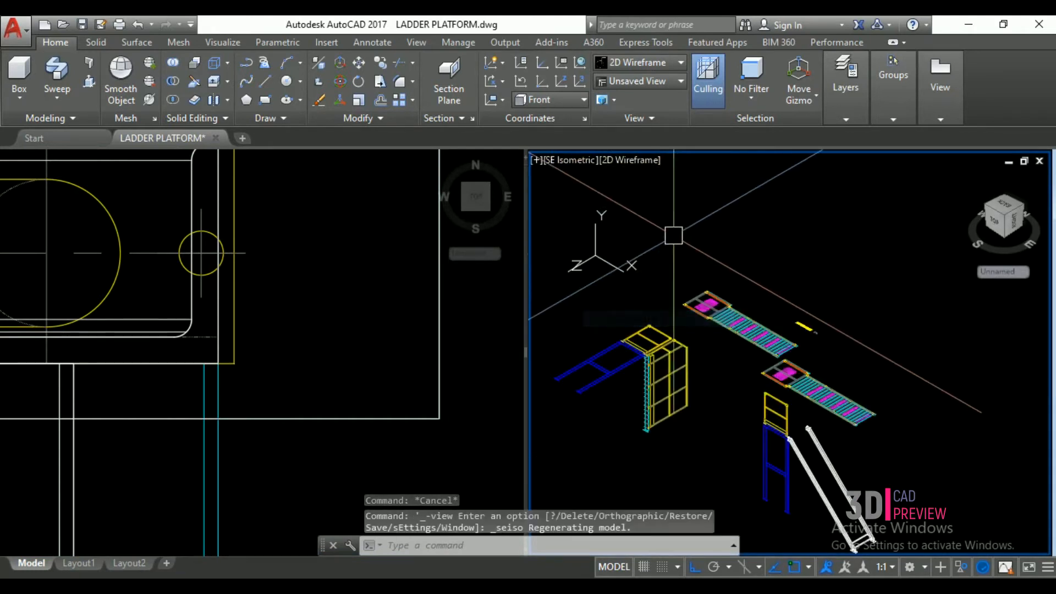
scroll(834, 478, "up", 10)
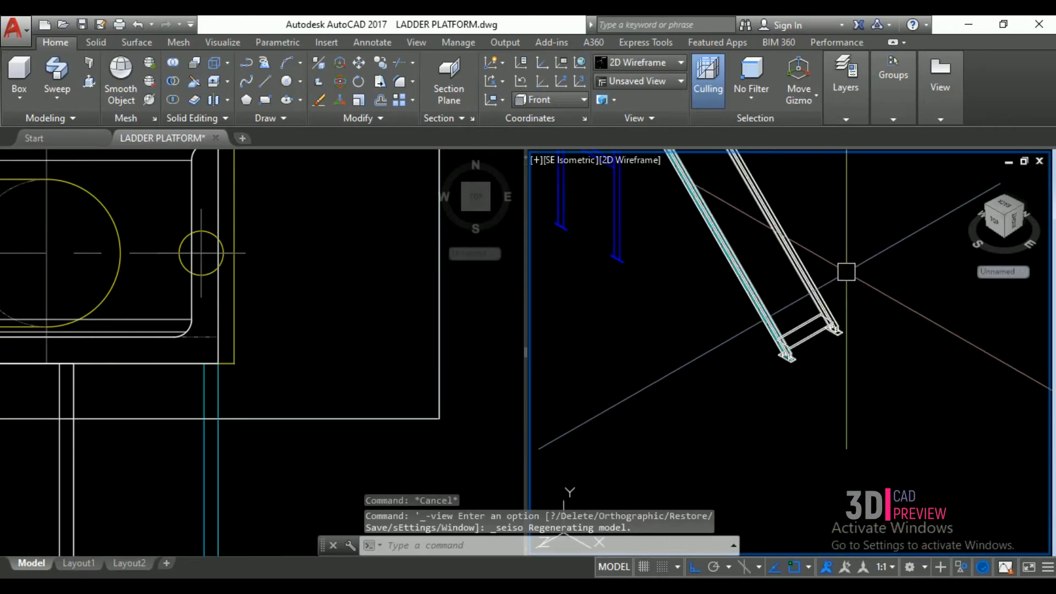
- Copy the solid tread at the foot of the stair from its lower profile corner to the matching corner of the next tread outline
left_click(790, 405)
left_click(248, 404)
scroll(418, 240, "down", 10)
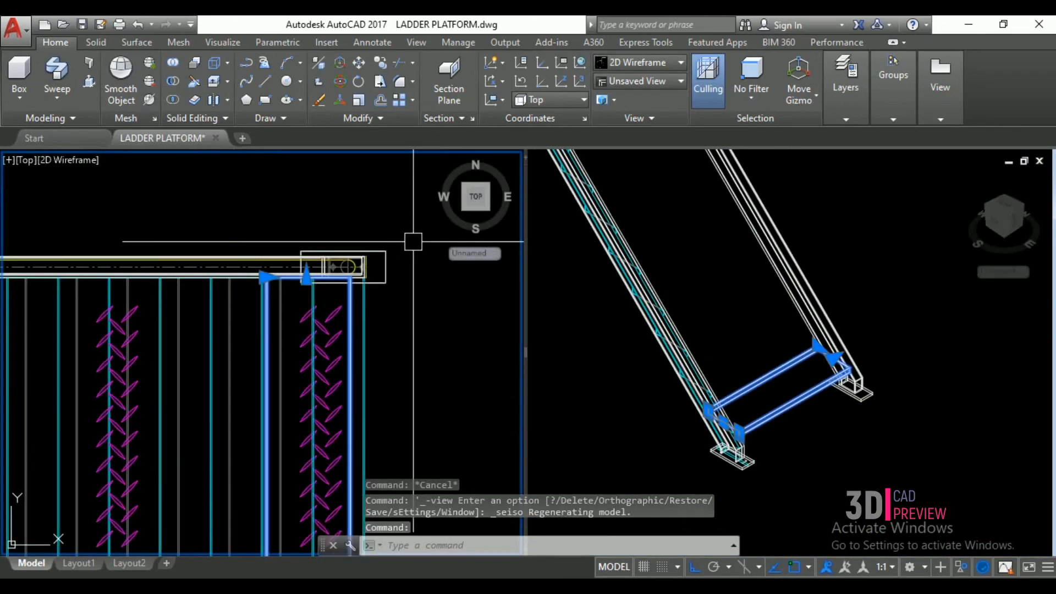
left_click(767, 255)
scroll(814, 341, "down", 5)
scroll(804, 391, "up", 6)
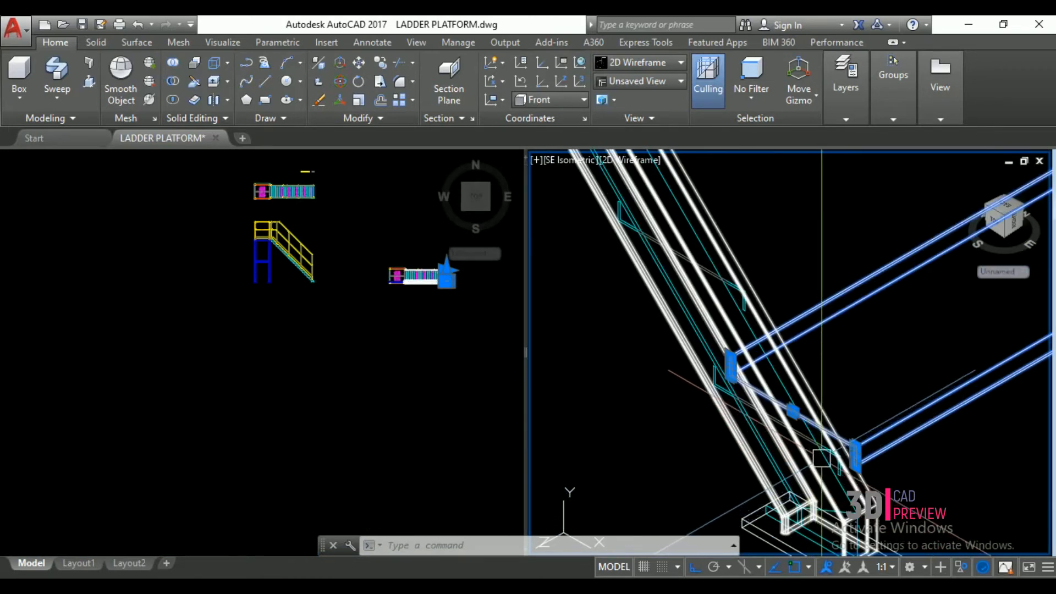
type("co")
key("Return")
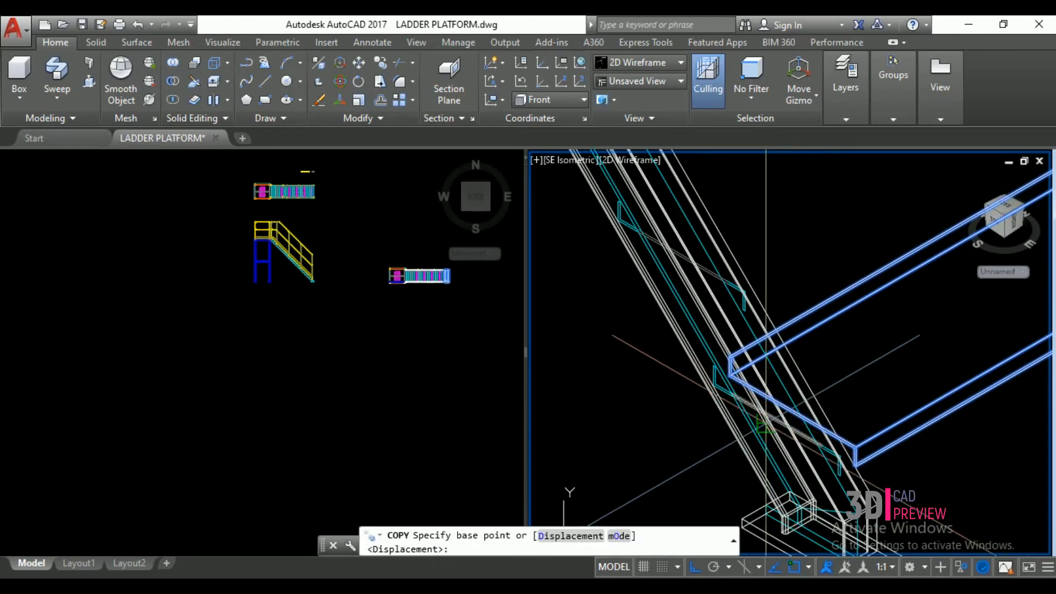
scroll(718, 397, "up", 2)
left_click(698, 361)
scroll(704, 363, "down", 2)
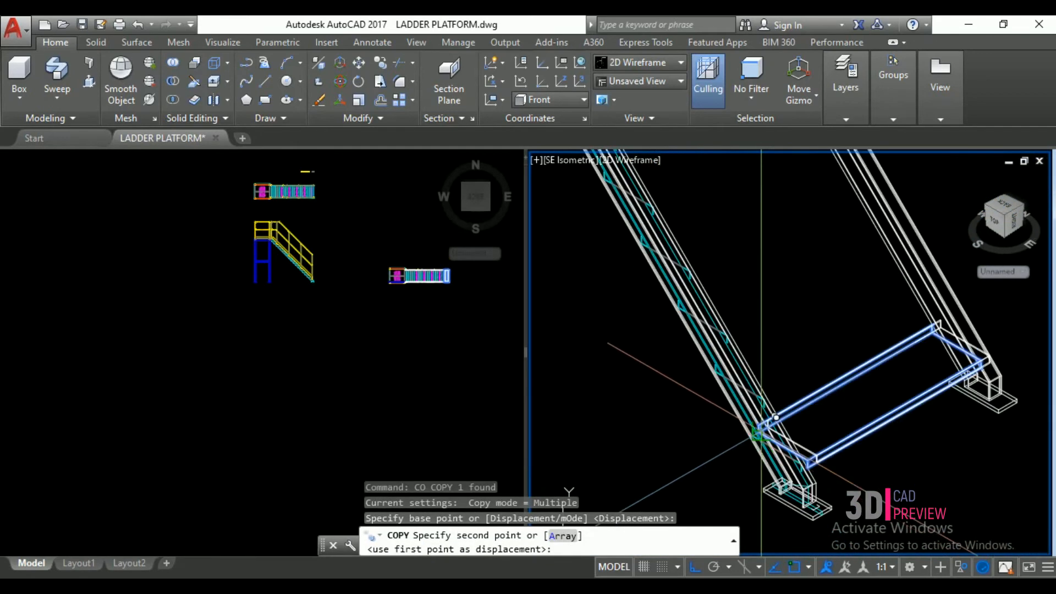
scroll(714, 370, "up", 2)
left_click(730, 330)
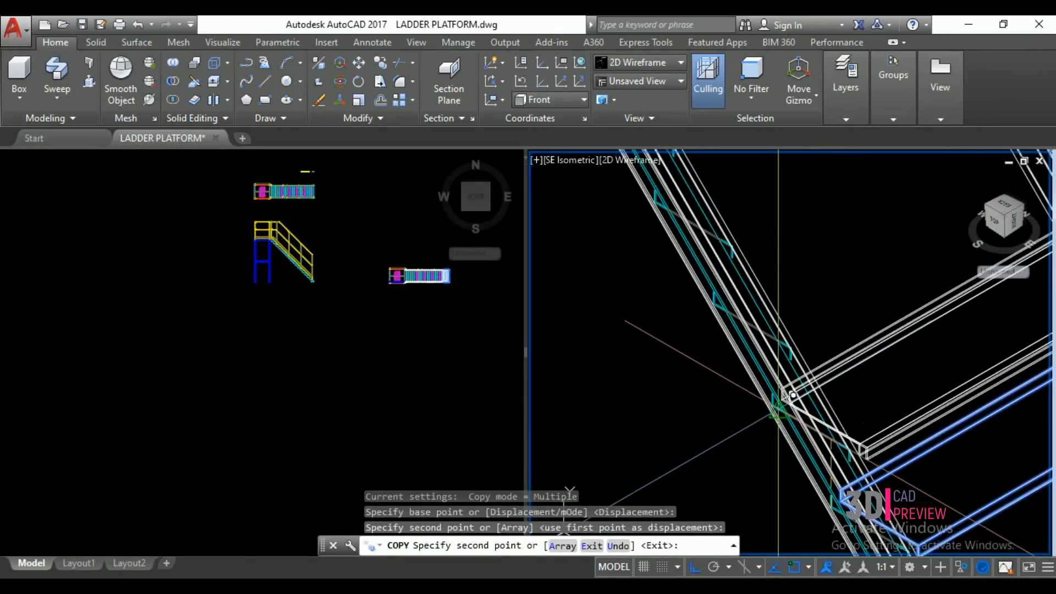
- Place further copies of the tread at each successive tread outline up the stringer, ending just below the upper bend
left_click(702, 259)
middle_click_drag(702, 264, 780, 495)
scroll(802, 500, "down", 4)
scroll(814, 520, "up", 3)
scroll(737, 414, "up", 2)
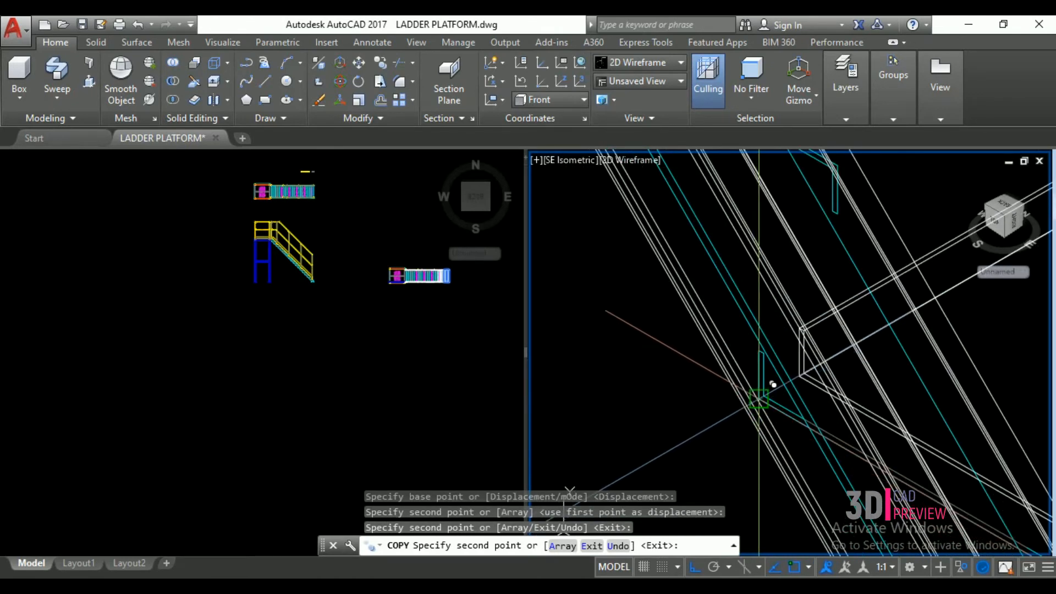
left_click(759, 399)
scroll(790, 444, "down", 3)
scroll(735, 366, "up", 3)
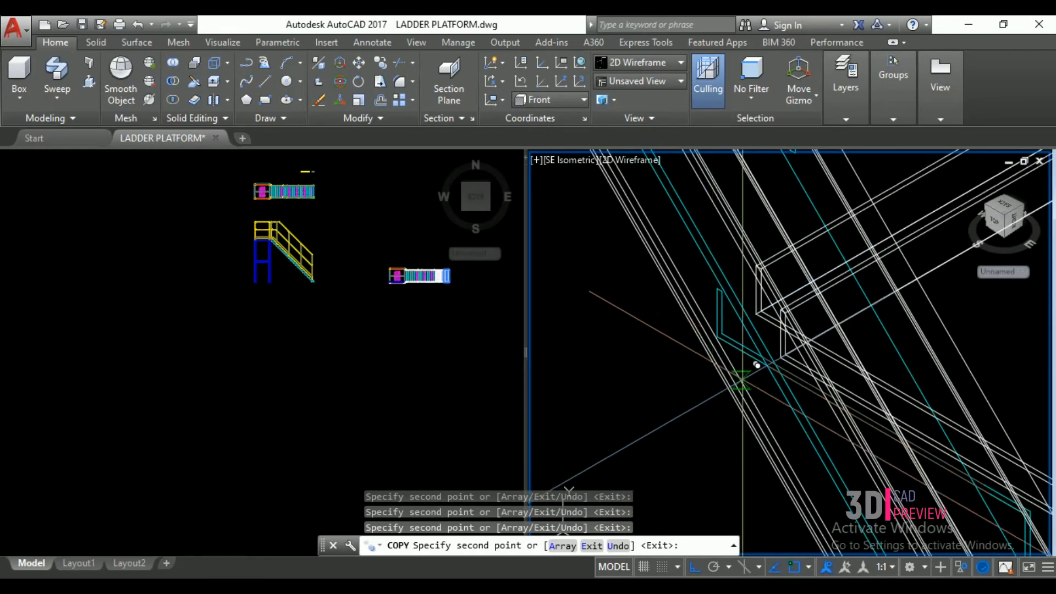
scroll(743, 358, "up", 2)
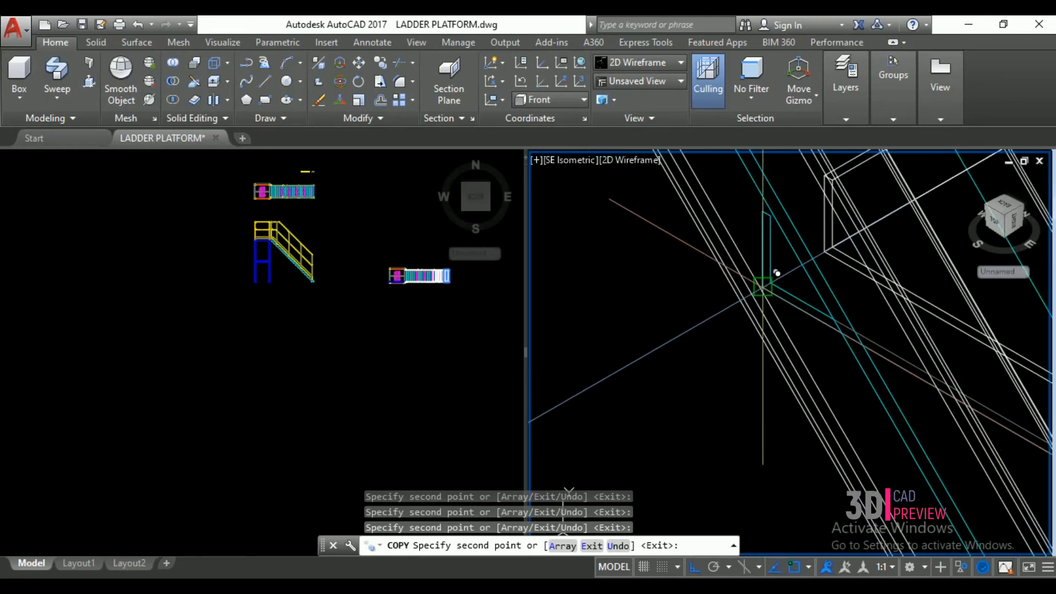
scroll(809, 366, "down", 2)
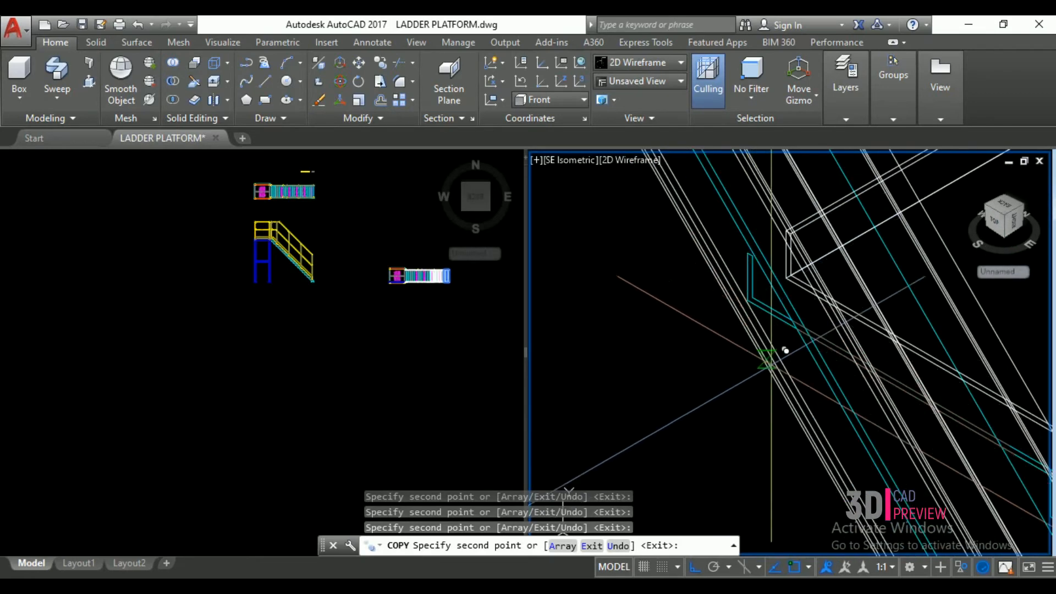
scroll(759, 308, "up", 2)
scroll(843, 446, "down", 2)
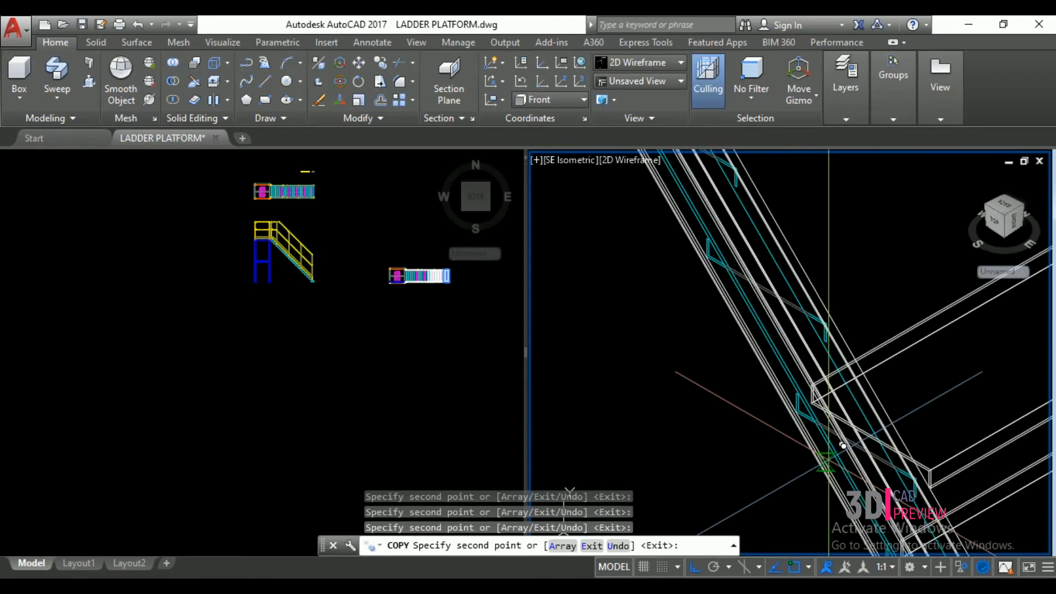
scroll(708, 255, "up", 2)
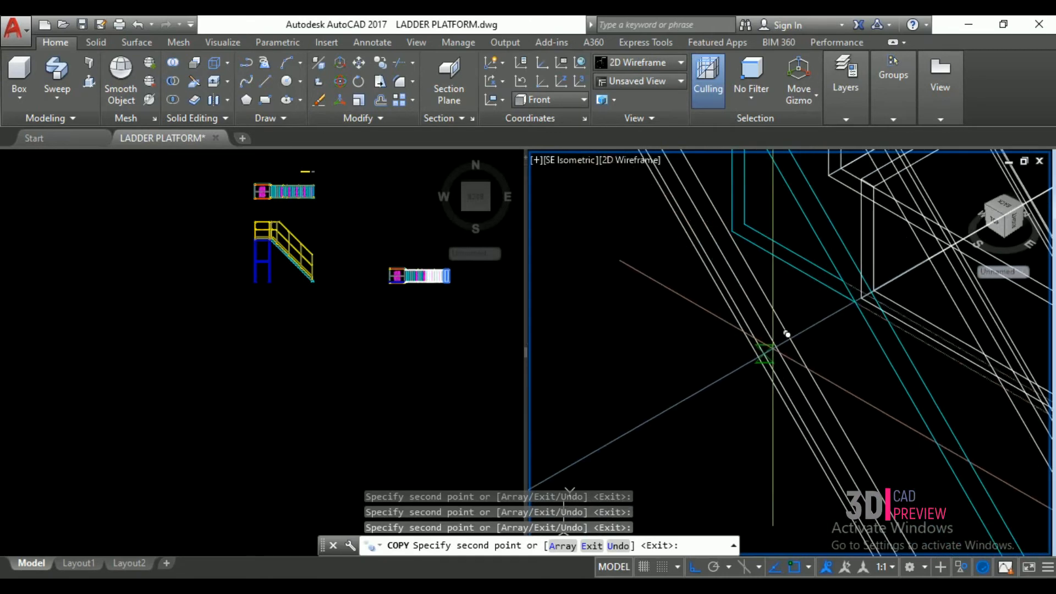
scroll(767, 338, "down", 2)
scroll(695, 243, "up", 2)
middle_click_drag(695, 243, 746, 387)
scroll(746, 387, "down", 2)
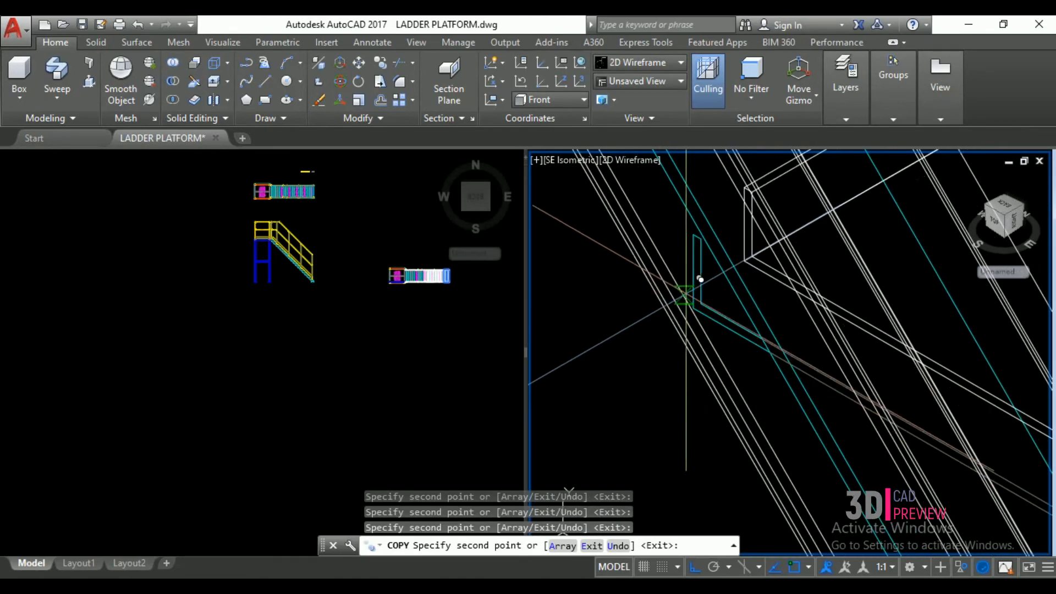
scroll(880, 489, "down", 2)
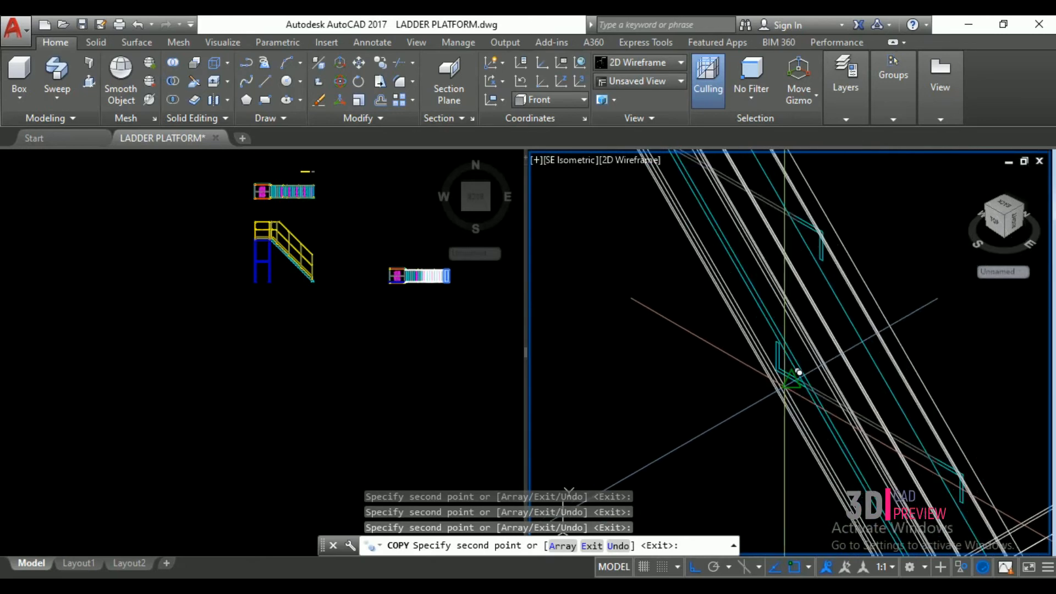
middle_click_drag(778, 344, 839, 428)
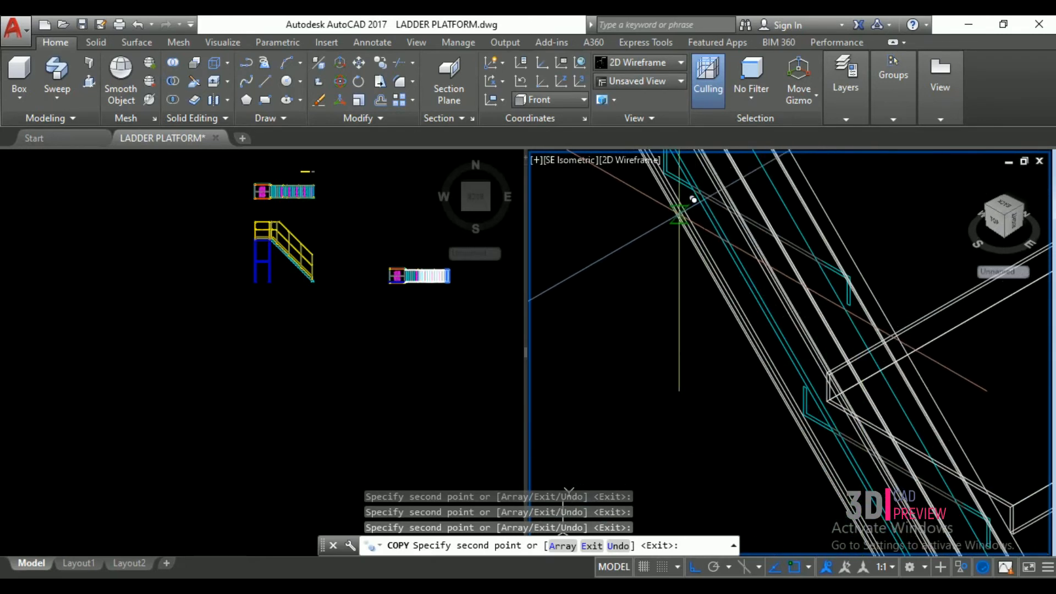
middle_click_drag(676, 159, 820, 538)
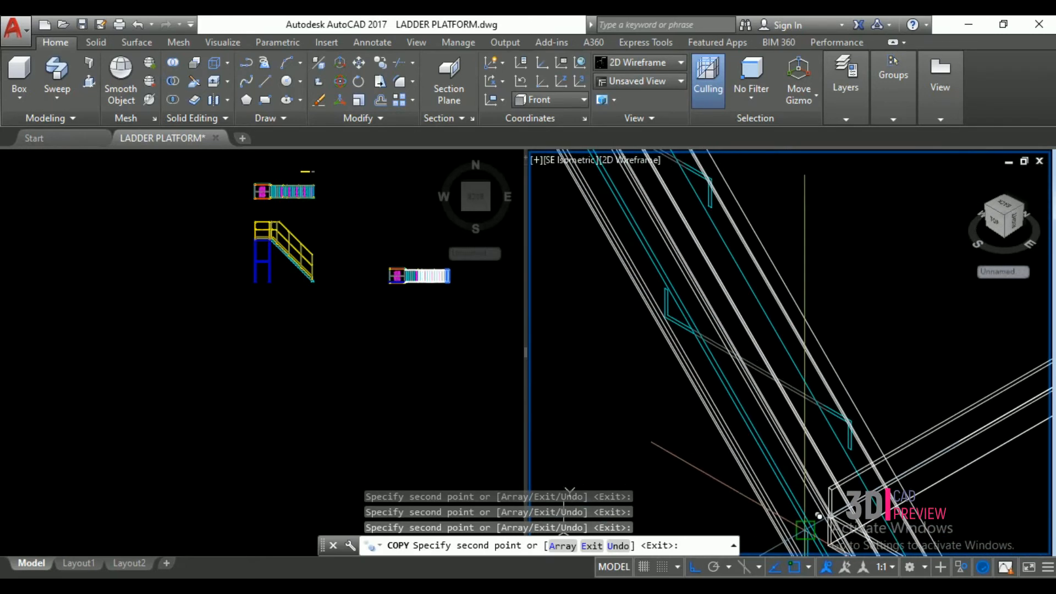
scroll(663, 307, "up", 2)
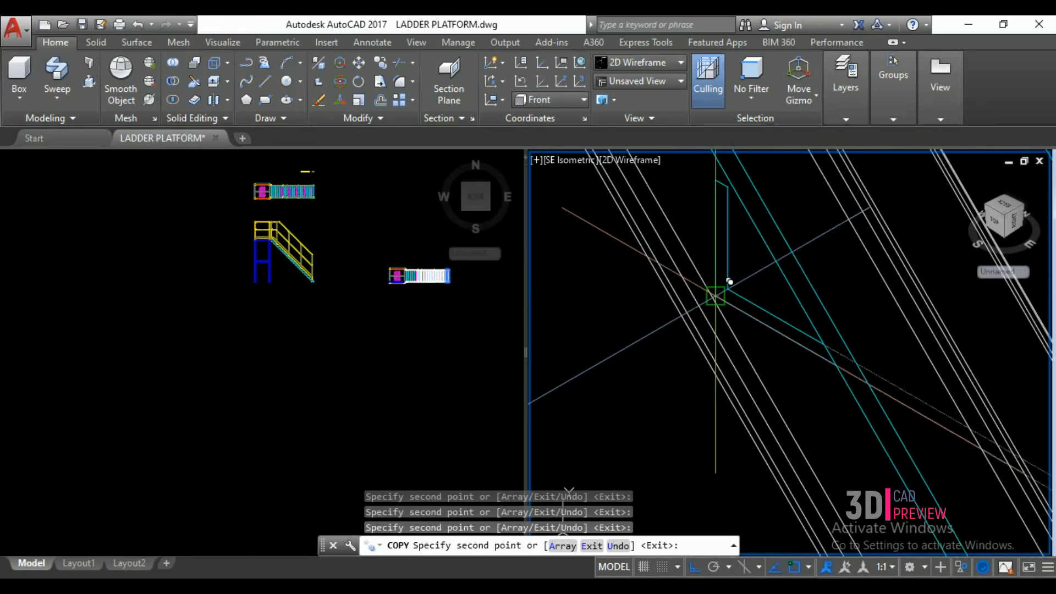
scroll(793, 440, "down", 3)
scroll(714, 305, "up", 2)
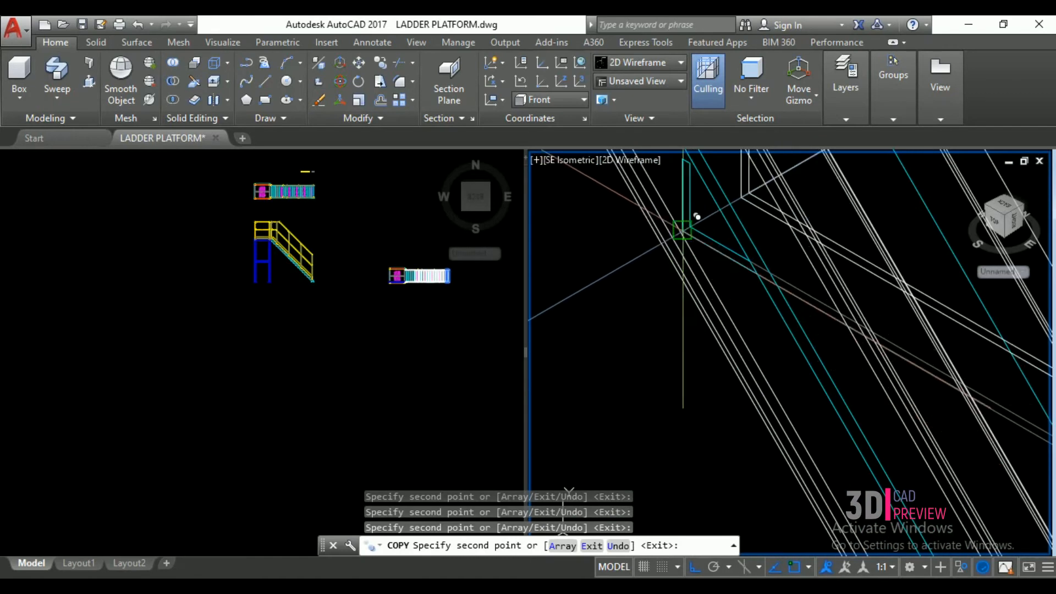
scroll(745, 341, "down", 3)
scroll(737, 312, "up", 2)
scroll(723, 291, "up", 1)
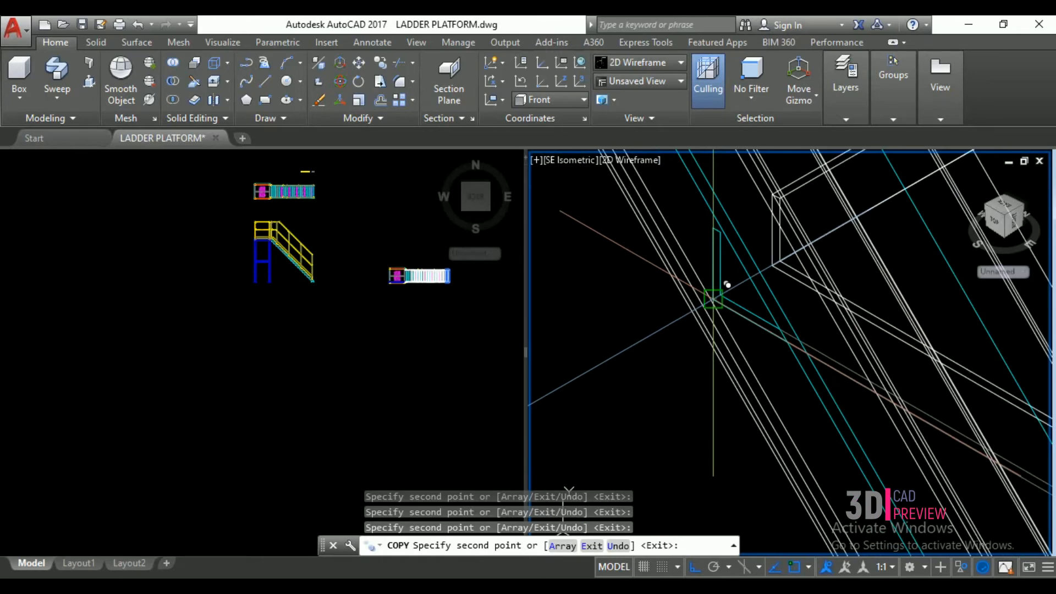
scroll(793, 444, "down", 3)
scroll(701, 298, "up", 3)
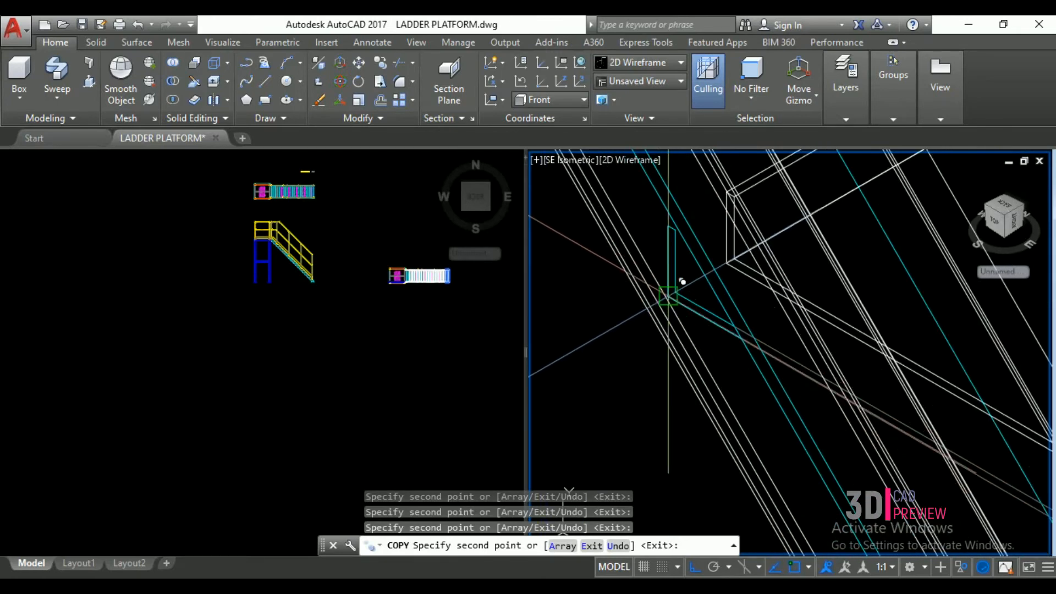
scroll(689, 277, "down", 3)
scroll(715, 347, "up", 2)
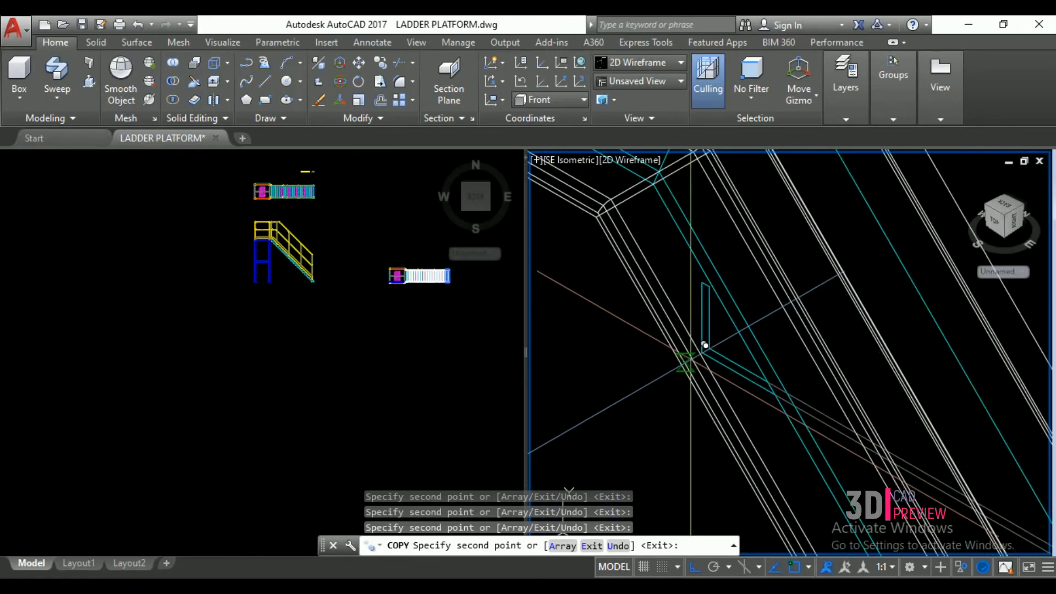
scroll(706, 352, "down", 3)
key("Return")
- Copy the highest solid tread by its nosing corner to the top tread outline at the stringer's upper bend
left_click(782, 306)
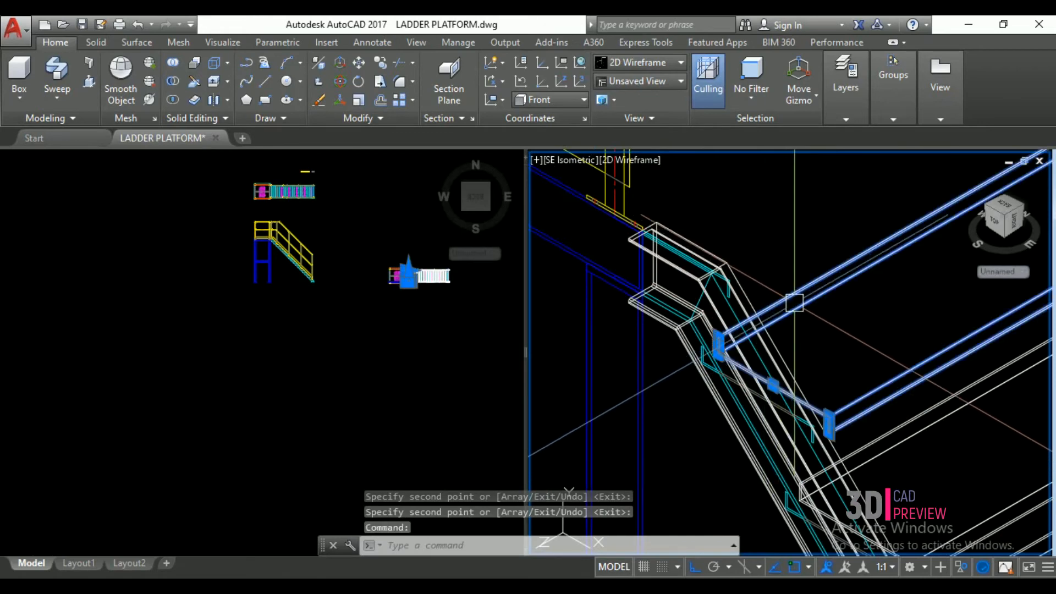
scroll(825, 405, "up", 3)
scroll(790, 392, "up", 2)
key("Return")
left_click(770, 444)
scroll(792, 457, "down", 3)
scroll(759, 378, "up", 3)
left_click(710, 257)
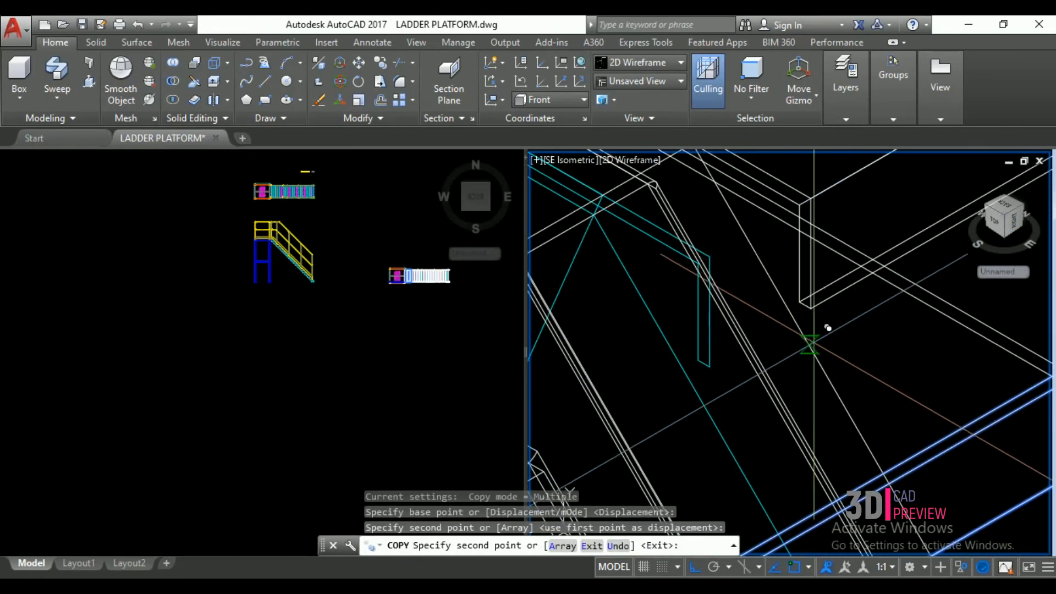
scroll(845, 368, "down", 4)
key("Return")
- Switch the Top viewport to the Front view and frame the head of the stair
left_click(350, 327)
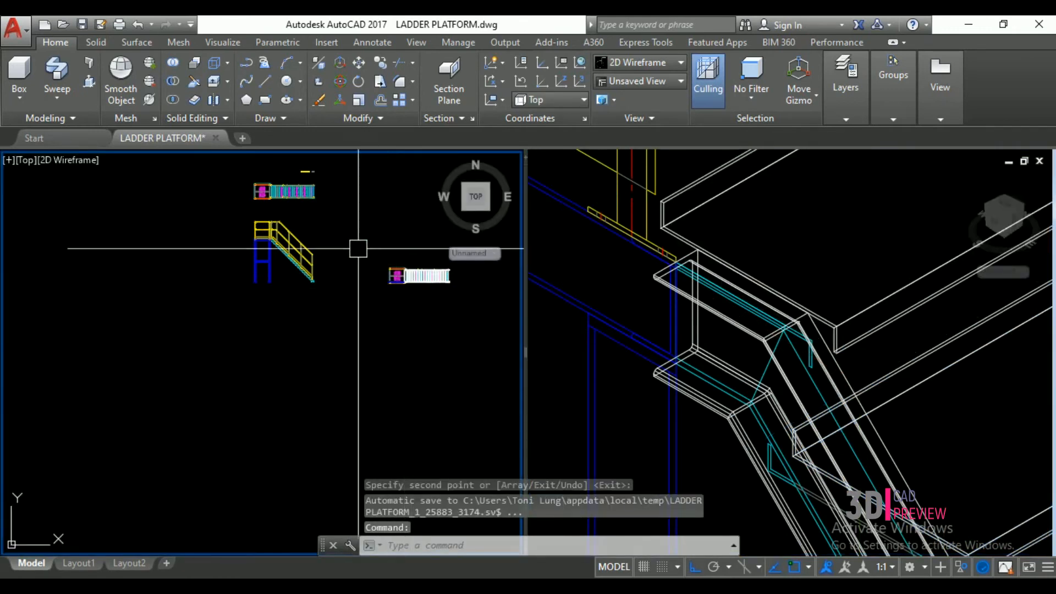
left_click(23, 161)
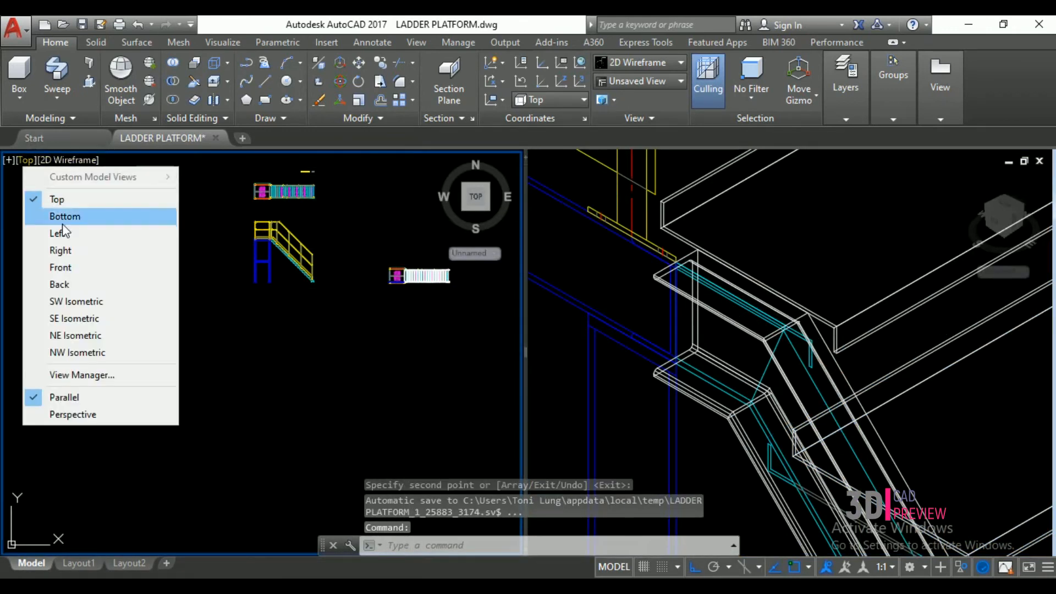
left_click(64, 268)
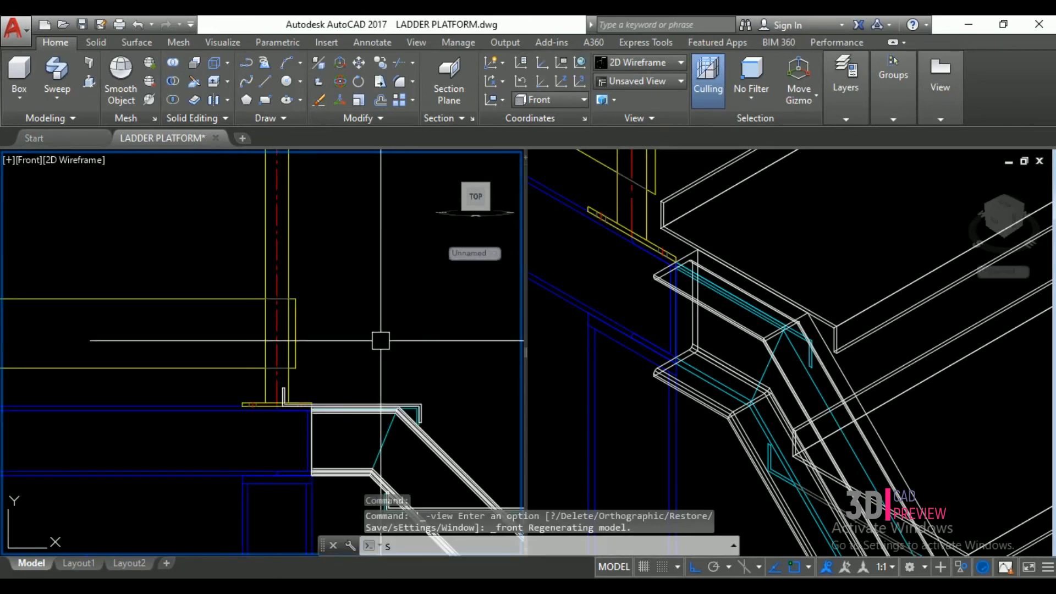
type("SLI")
left_click(398, 472)
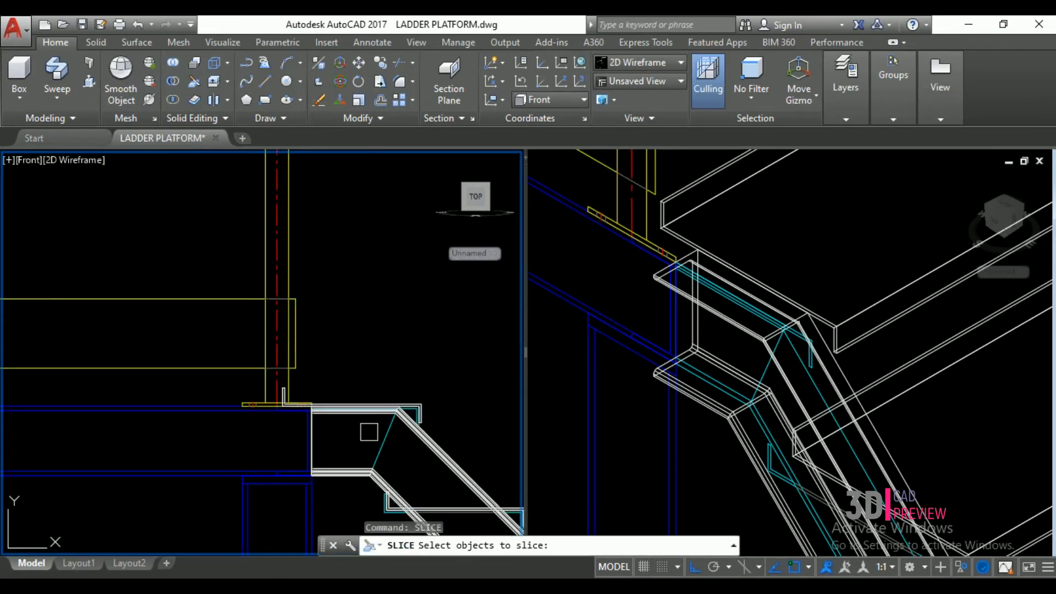
scroll(385, 350, "down", 3)
scroll(413, 368, "up", 4)
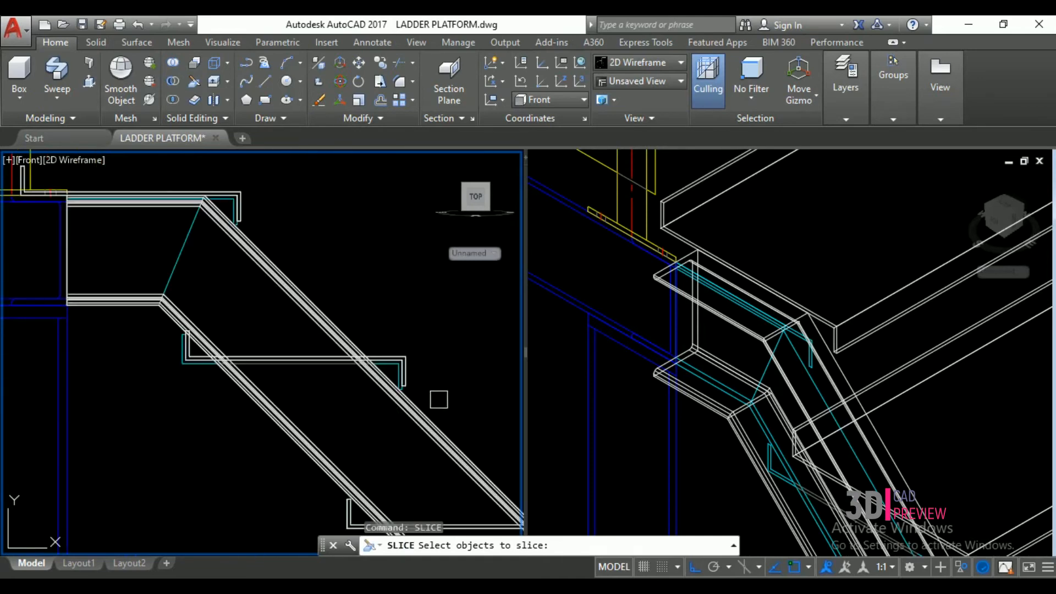
scroll(380, 335, "down", 5)
scroll(451, 399, "up", 8)
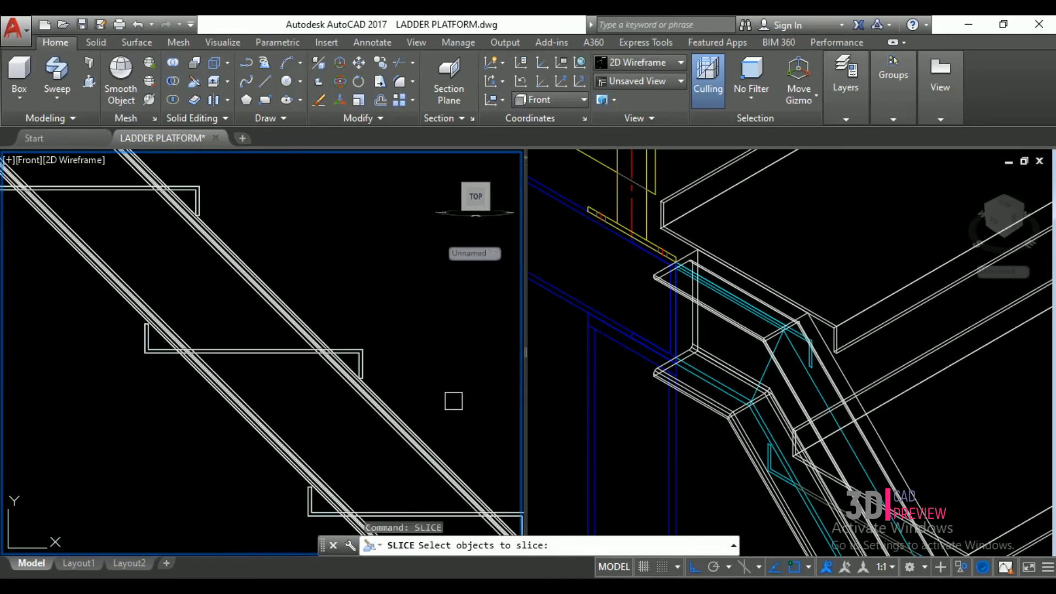
key("Escape")
- Examine in the Front view how the solid treads line up with their 2D outlines along the whole stair
scroll(393, 370, "down", 6)
scroll(231, 208, "up", 6)
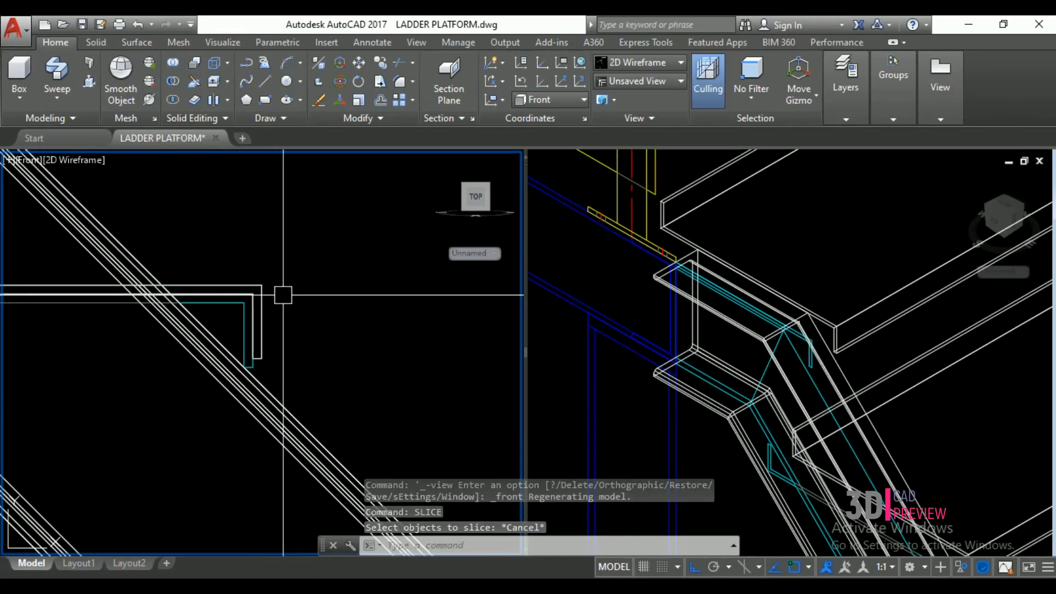
scroll(294, 300, "down", 3)
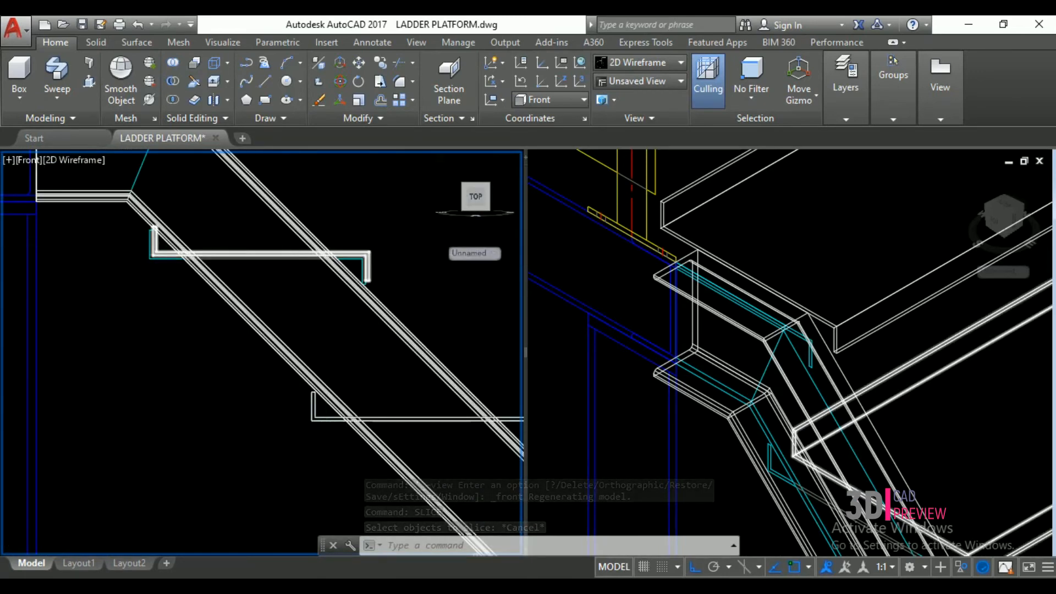
scroll(176, 196, "down", 5)
scroll(339, 407, "up", 5)
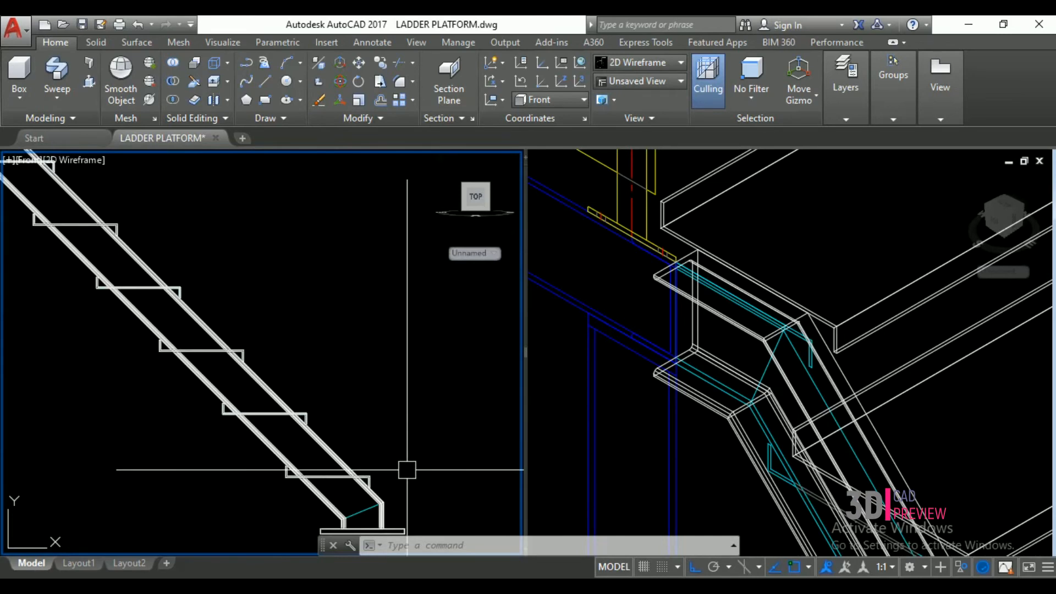
scroll(255, 378, "down", 4)
scroll(162, 350, "up", 7)
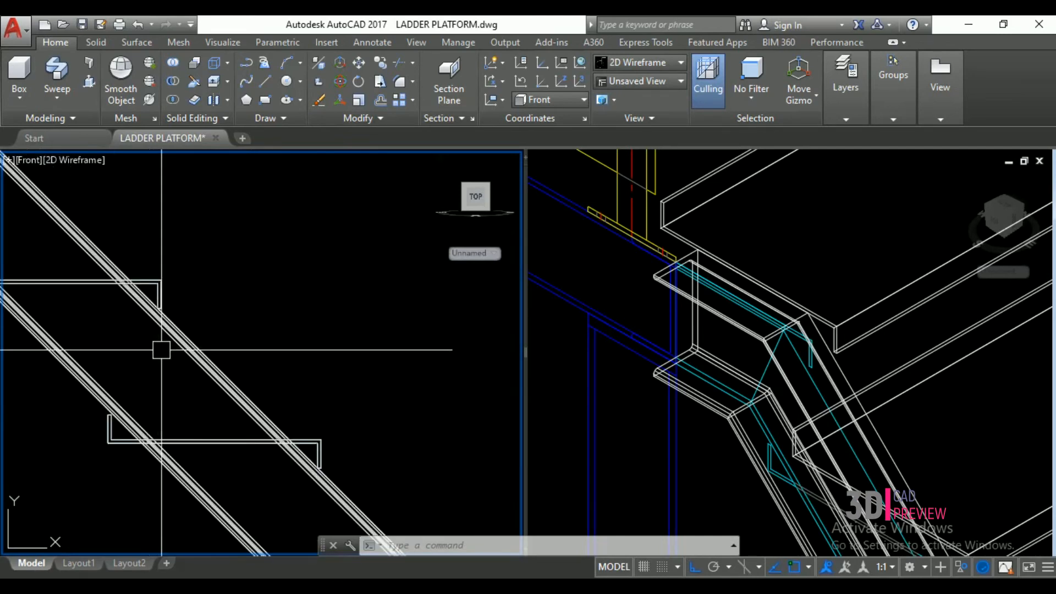
scroll(434, 416, "down", 5)
scroll(130, 174, "up", 6)
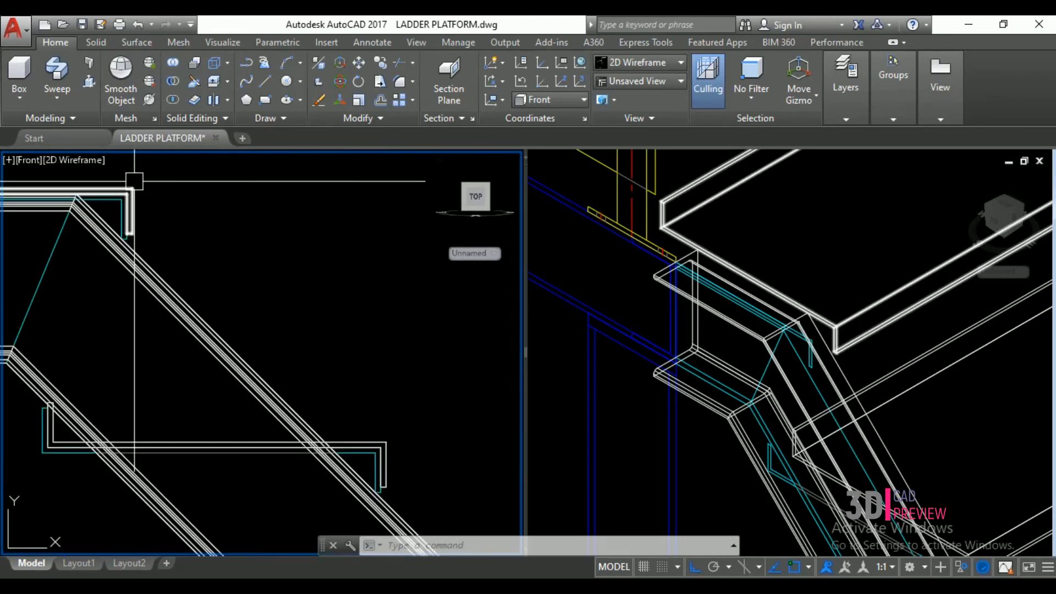
- Move the top two solid treads down together by the plate thickness, level with their 2D tread outlines
left_click(134, 180)
key("Escape")
left_click(387, 445)
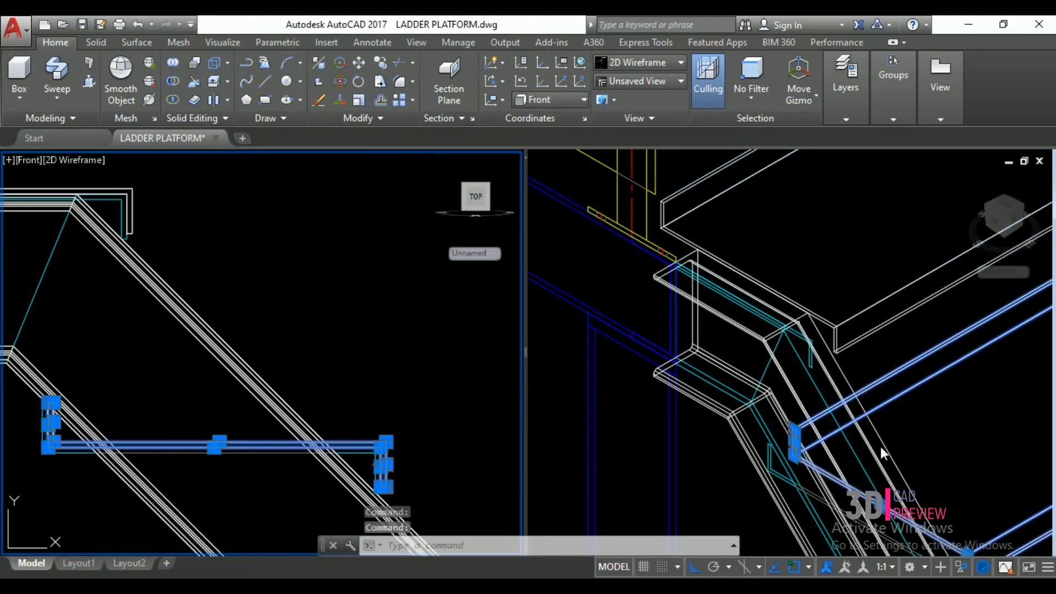
left_click(870, 309)
left_click(870, 308)
type("m")
key("Return")
scroll(801, 322, "up", 6)
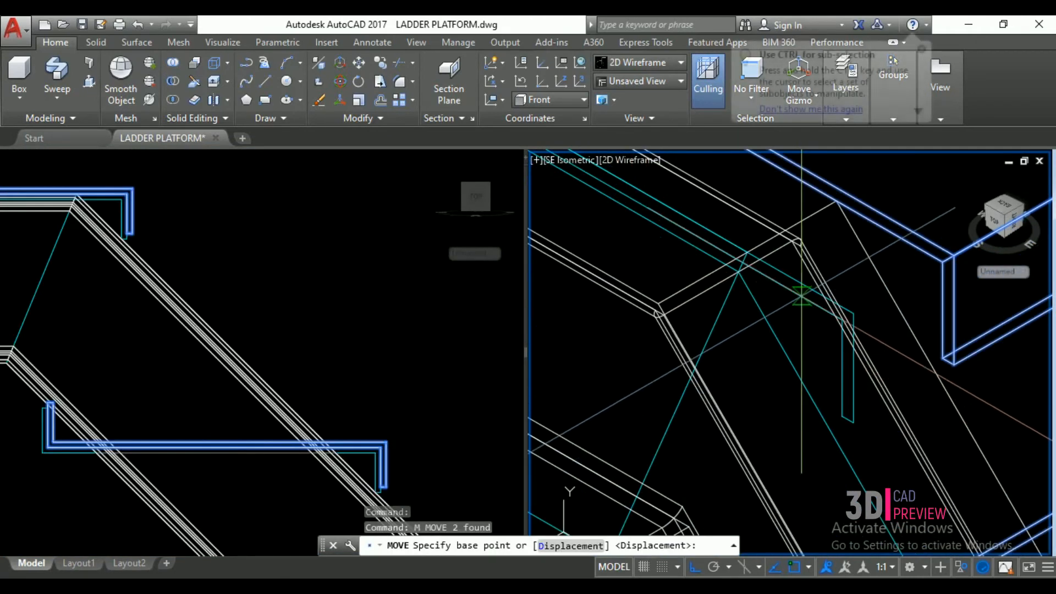
left_click(792, 287)
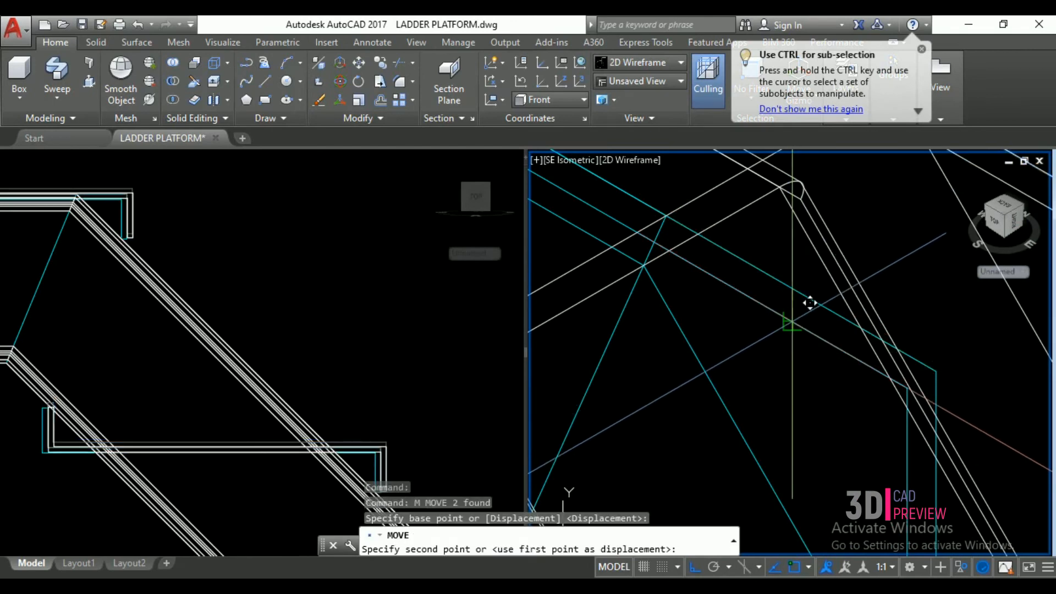
scroll(706, 240, "down", 3)
scroll(706, 240, "down", 3)
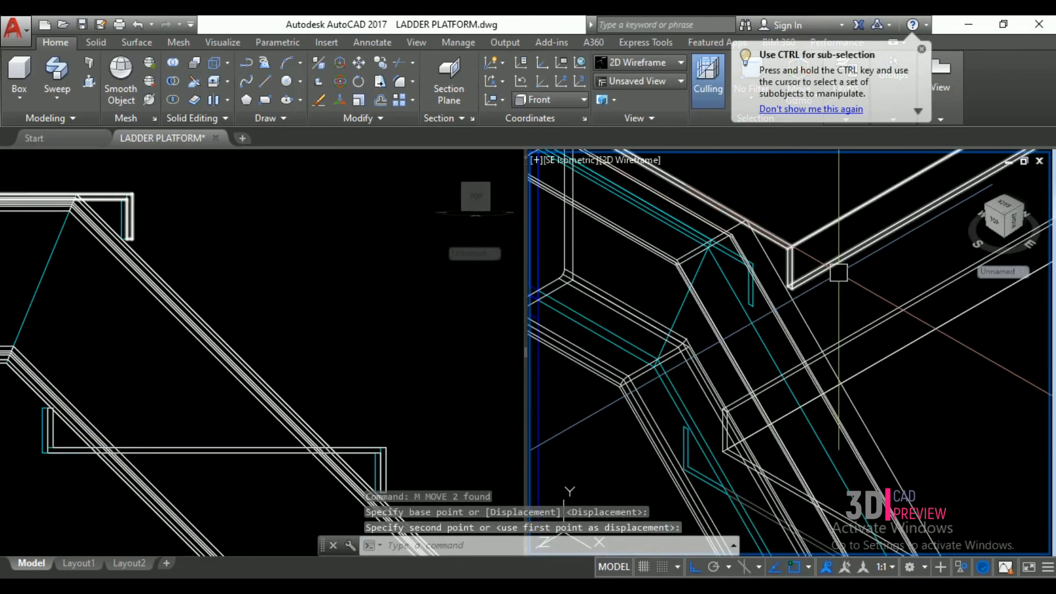
- Shift the top two solid treads horizontally by the outline's lip thickness to align them with their 2D outlines
left_click(834, 248)
scroll(834, 245, "down", 2)
scroll(904, 370, "up", 6)
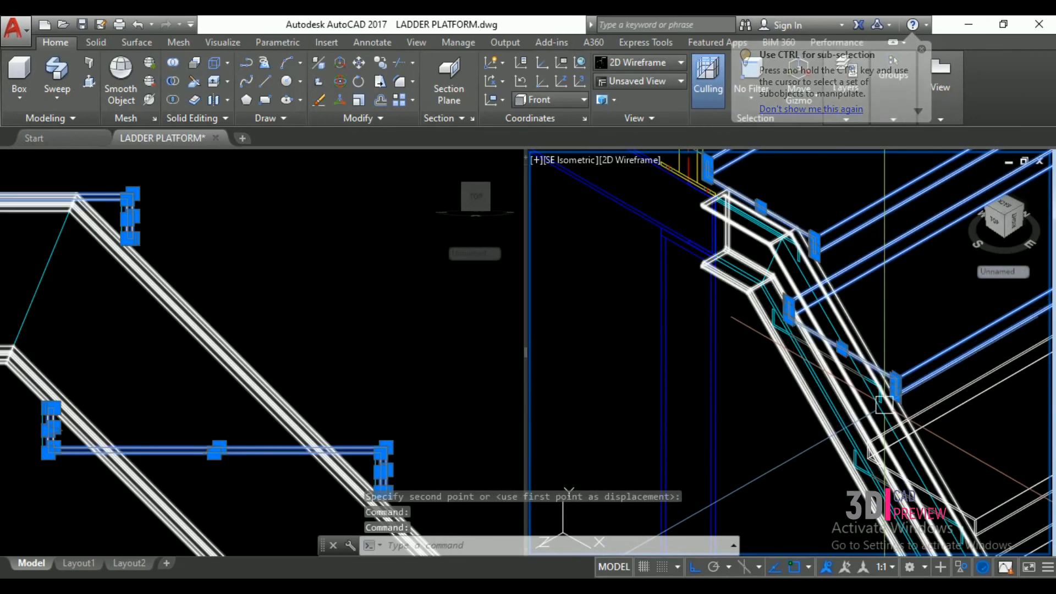
type("m")
key("Return")
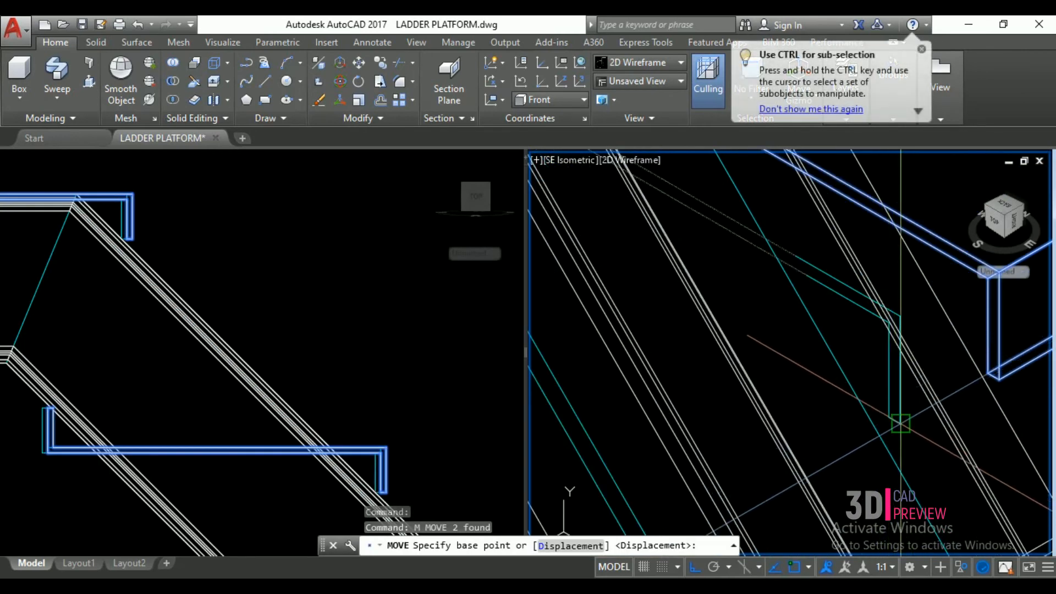
left_click(901, 423)
left_click(880, 421)
- Slice the top tread vertically in the Front view along the stringer's end face at the platform edge, keeping both sides
left_click(316, 323)
scroll(325, 322, "down", 6)
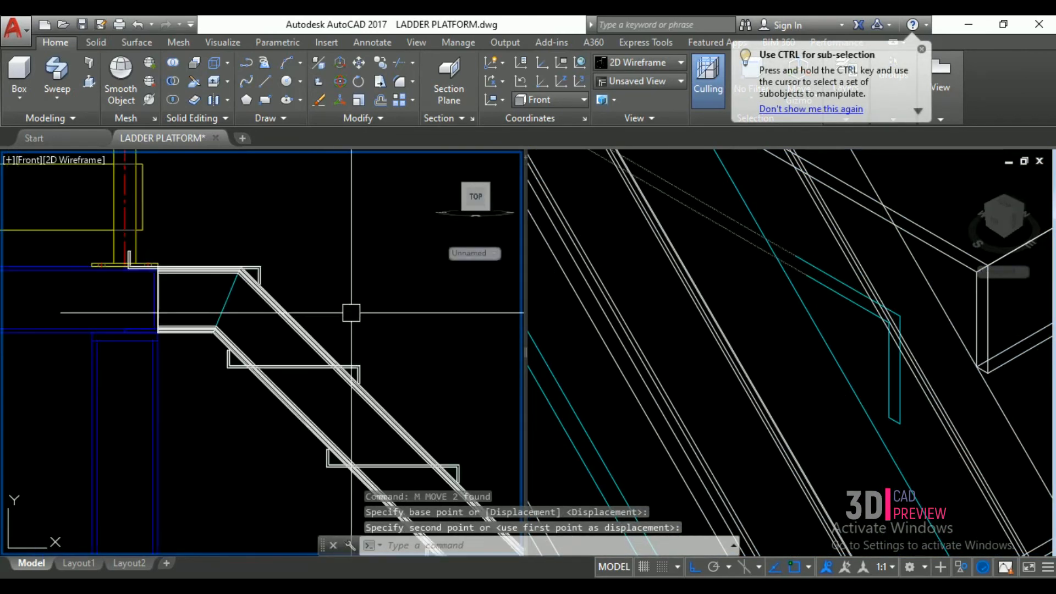
scroll(238, 266, "up", 4)
right_click(237, 262)
mouse_move(310, 292)
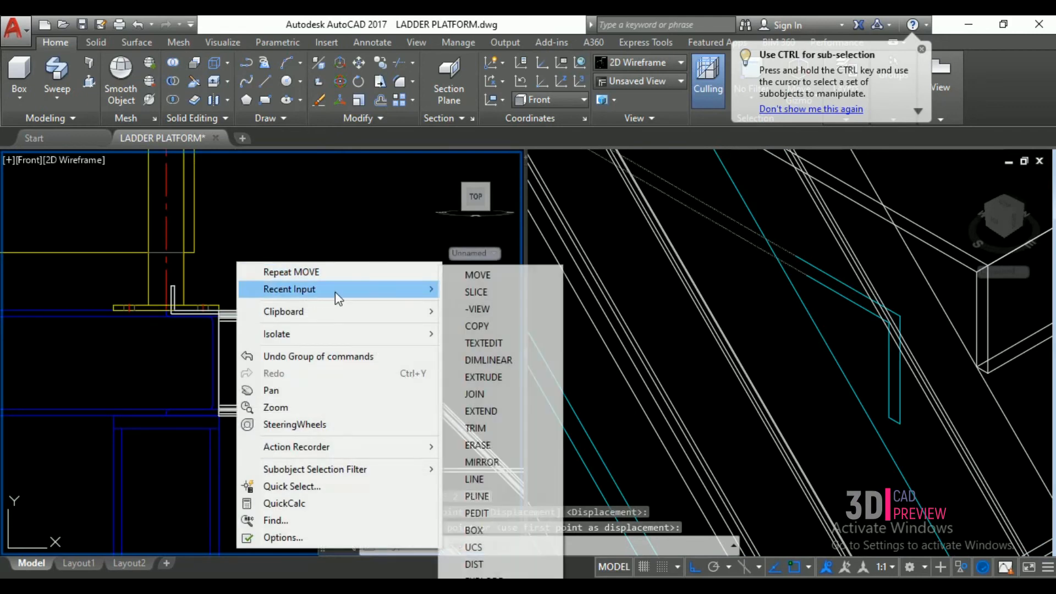
left_click(471, 290)
left_click(380, 311)
scroll(237, 283, "up", 3)
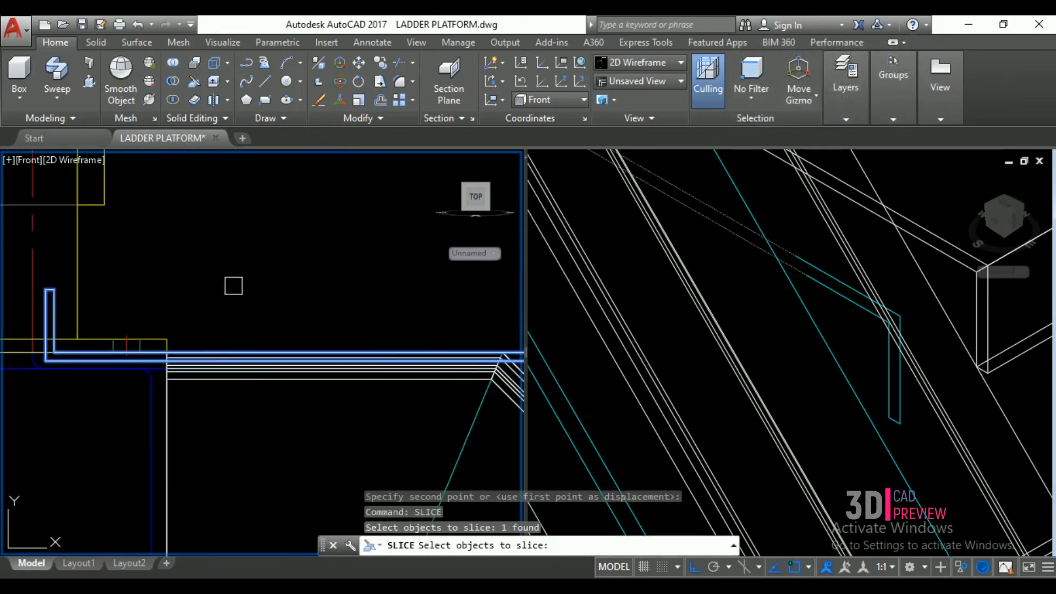
key("Return")
left_click(167, 338)
left_click(168, 297)
right_click(176, 292)
left_click(204, 299)
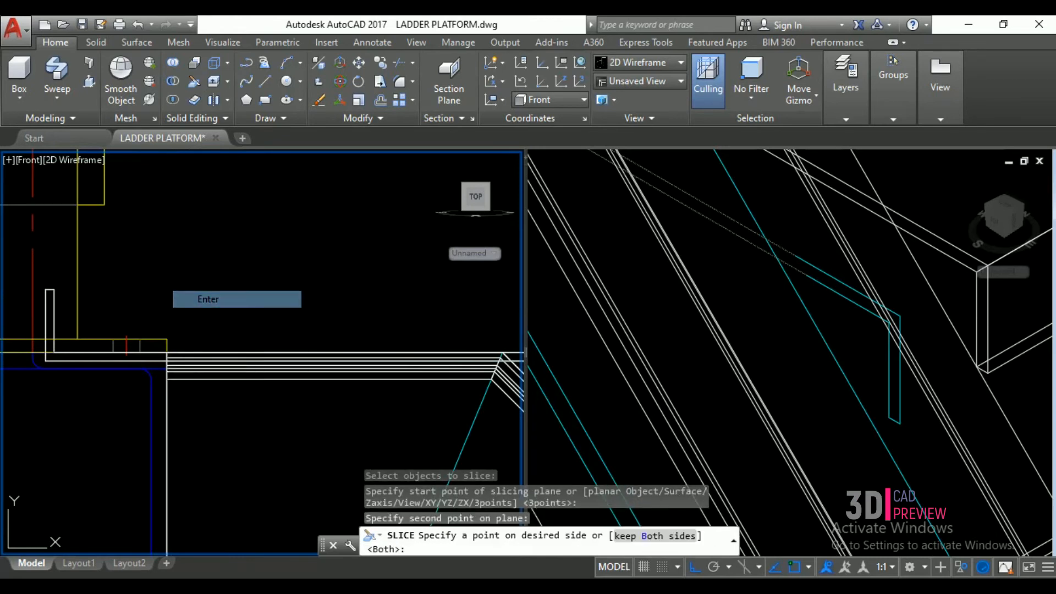
- Erase the cut-off piece of the top tread that overlaps the platform
left_click(57, 292)
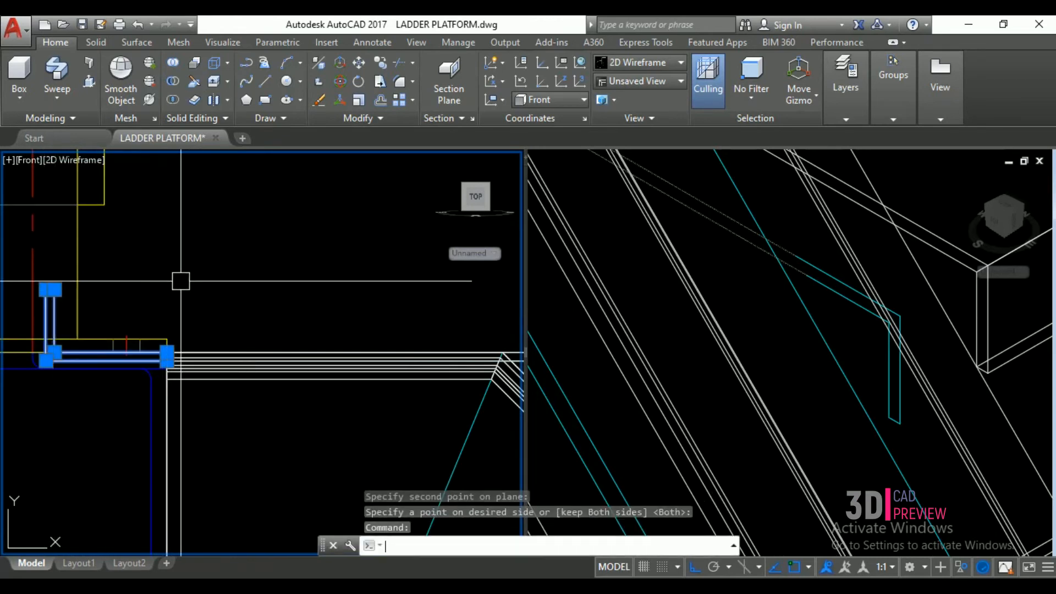
type("e")
key("Return")
- Check the stair from head to foot in the SE Isometric viewport and display it in the Conceptual visual style
left_click(765, 361)
scroll(781, 355, "down", 10)
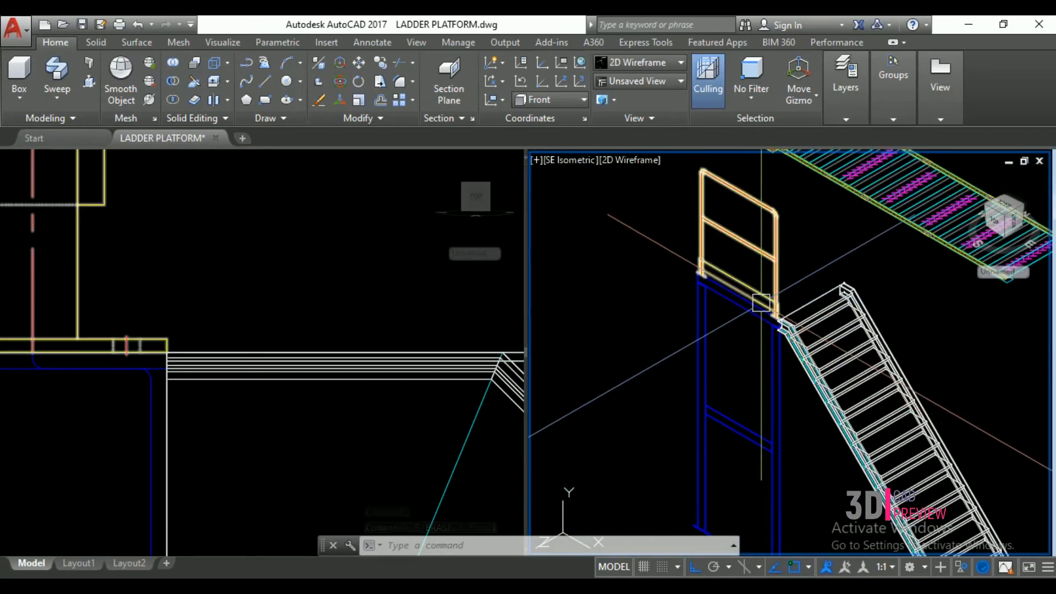
scroll(761, 302, "down", 5)
scroll(770, 418, "up", 8)
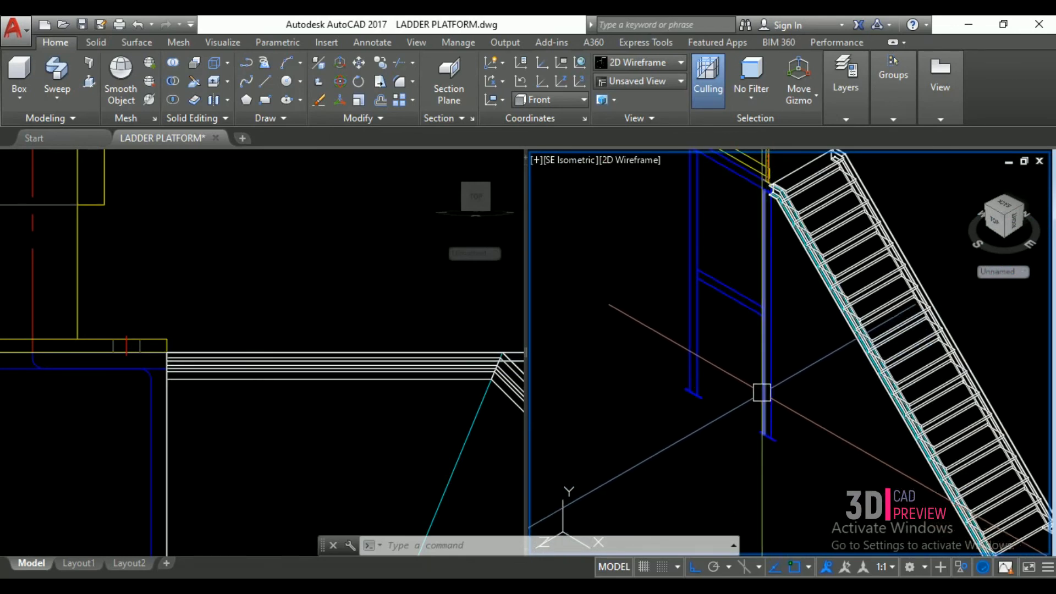
scroll(762, 392, "down", 5)
scroll(939, 454, "up", 8)
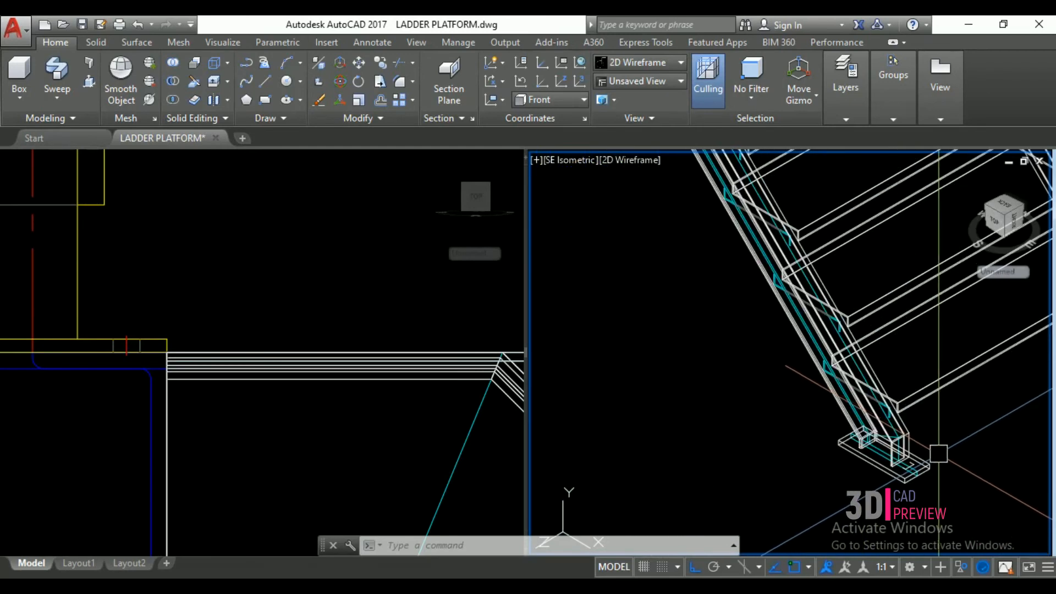
scroll(940, 453, "down", 3)
left_click(635, 160)
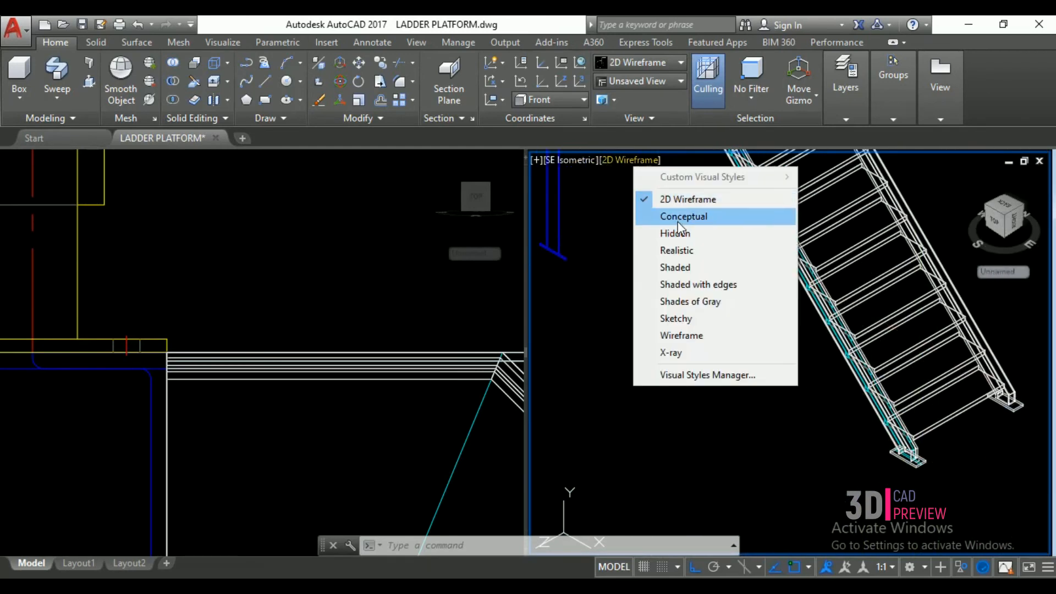
left_click(684, 216)
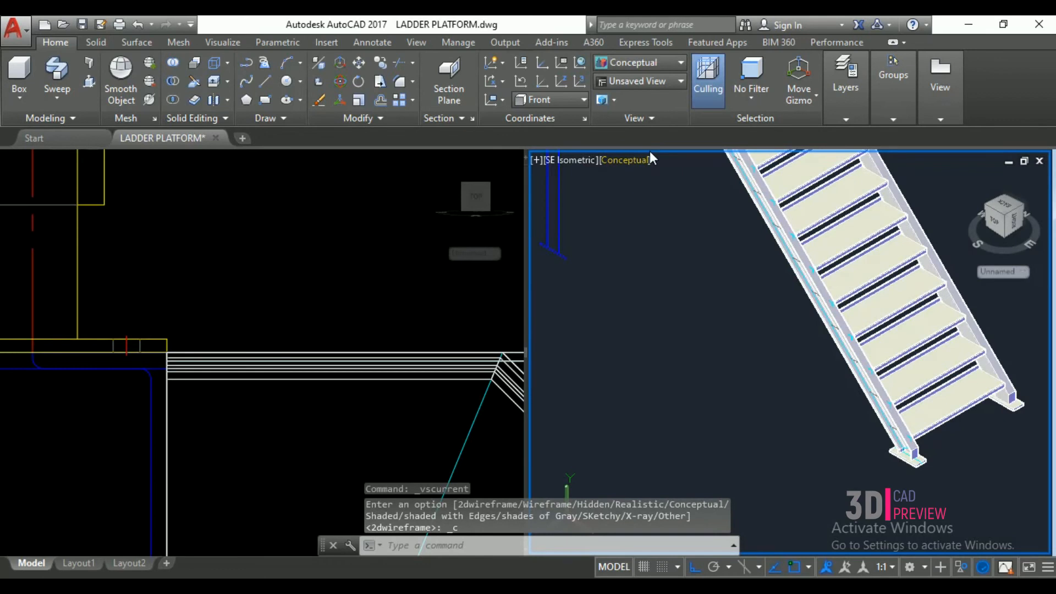
- Display the isometric viewport in the Shaded visual style and inspect the treads from the head to the foot
left_click(638, 159)
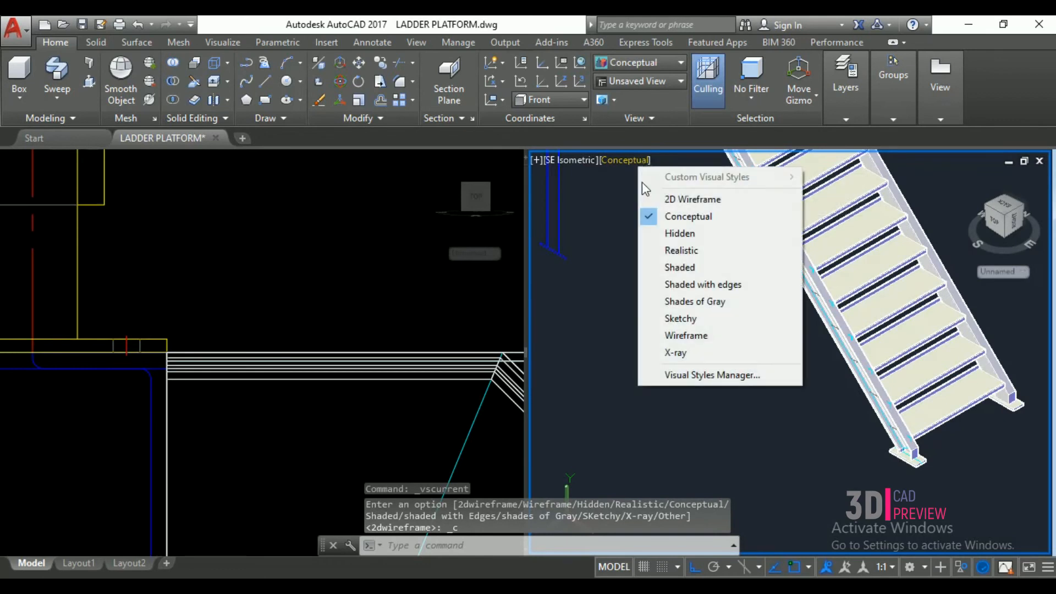
left_click(692, 268)
scroll(767, 334, "down", 3)
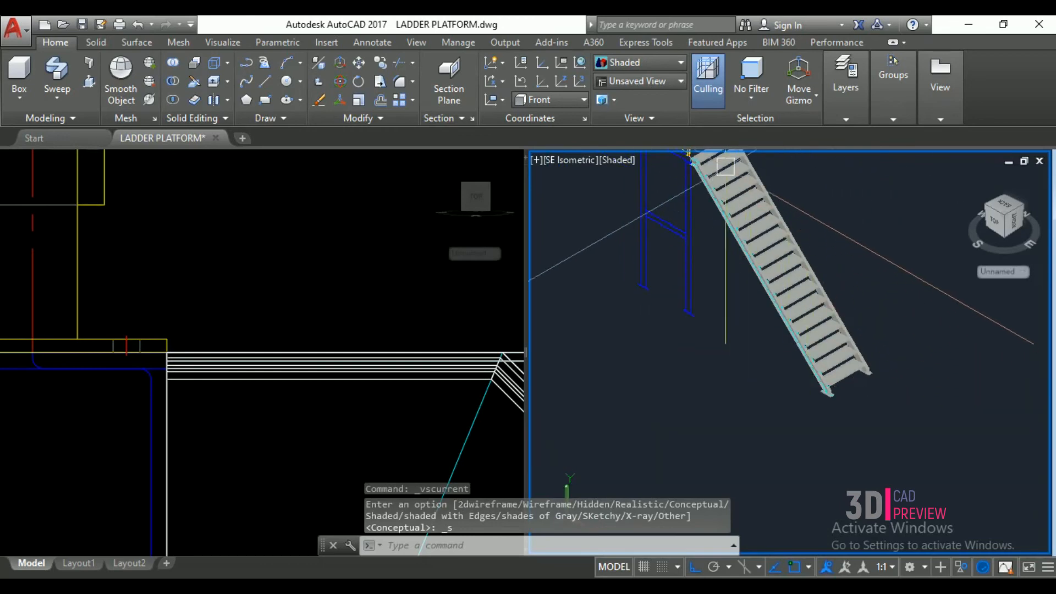
scroll(716, 175, "up", 5)
scroll(669, 239, "down", 2)
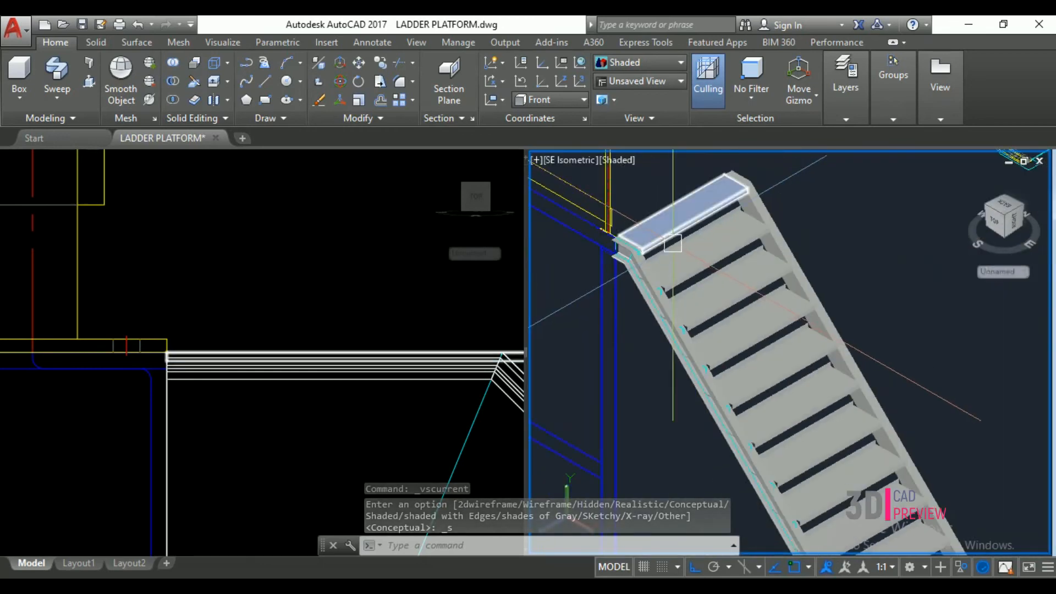
scroll(660, 190, "down", 3)
scroll(677, 231, "up", 6)
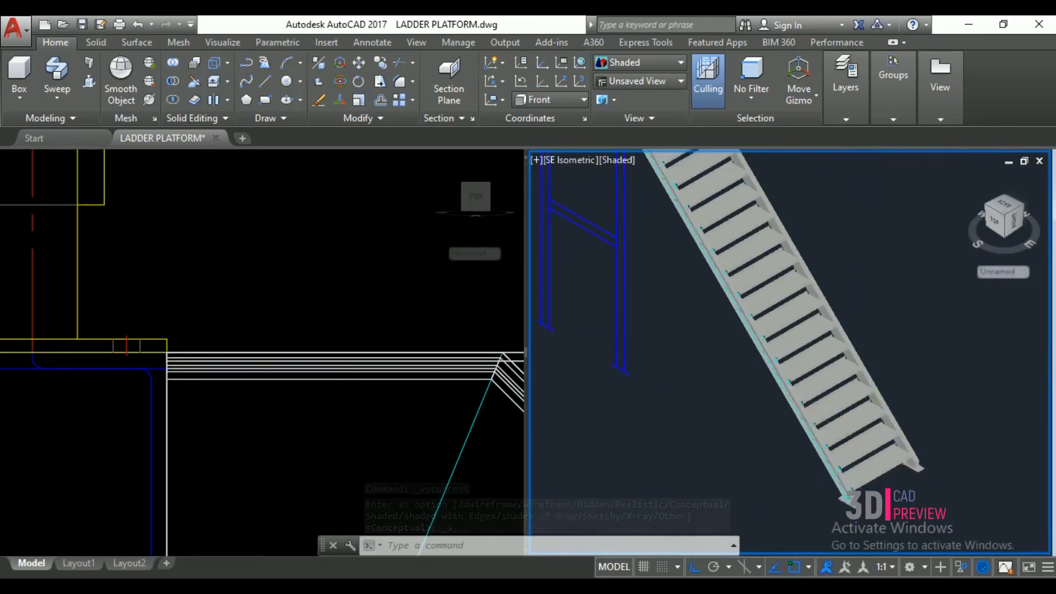
scroll(969, 487, "up", 3)
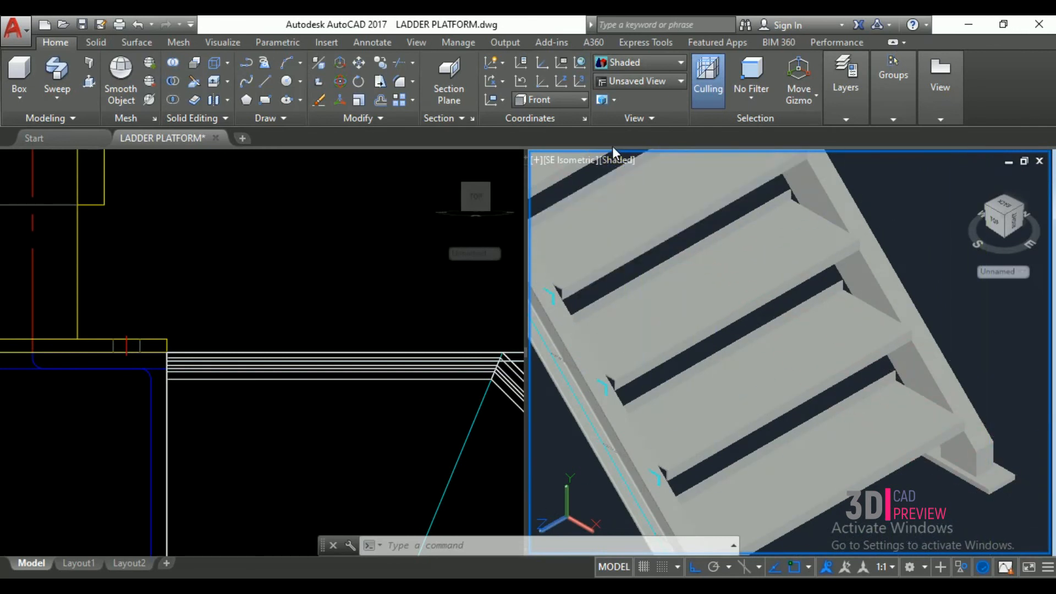
- Set the isometric viewport's visual style to Shaded with edges
left_click(611, 161)
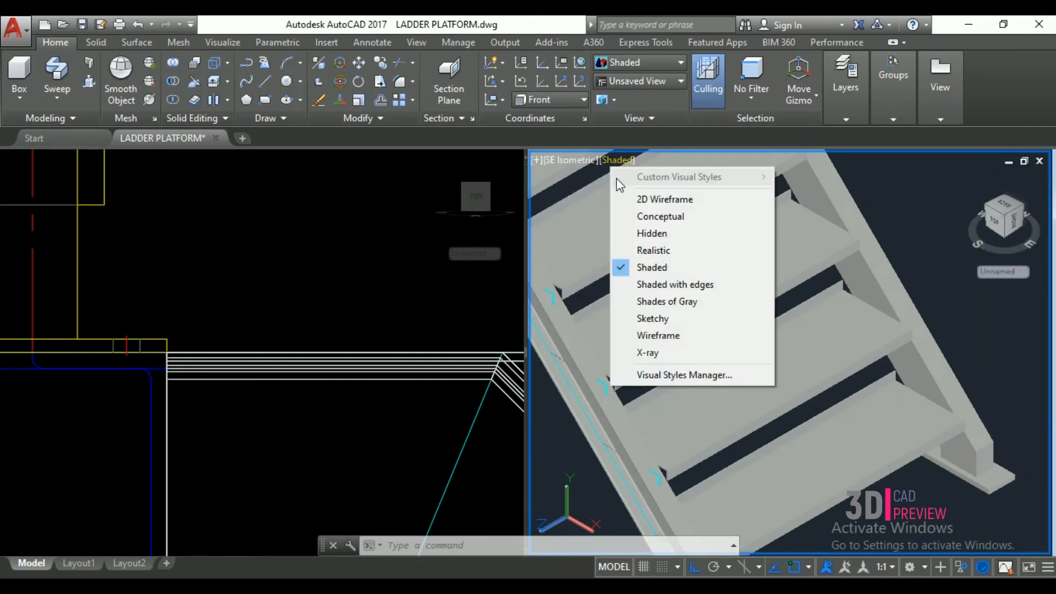
left_click(685, 284)
scroll(715, 330, "down", 3)
- Orbit the shaded stair in 3D to examine its treads and both stringers from another angle
type("3DO")
key("Return")
left_click_drag(738, 349, 796, 363)
left_click_drag(682, 329, 639, 293)
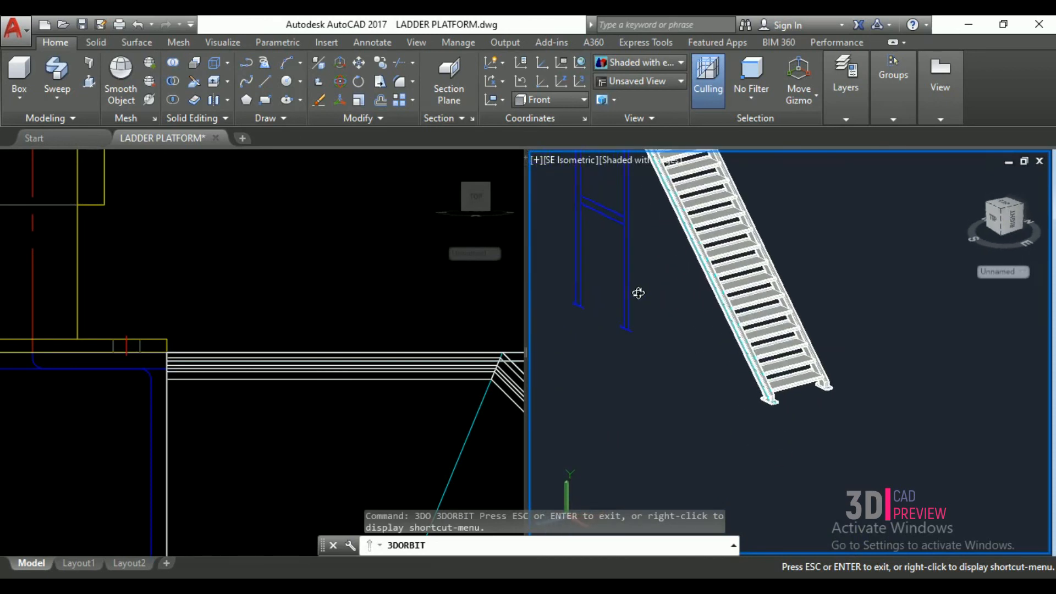
scroll(683, 174, "up", 3)
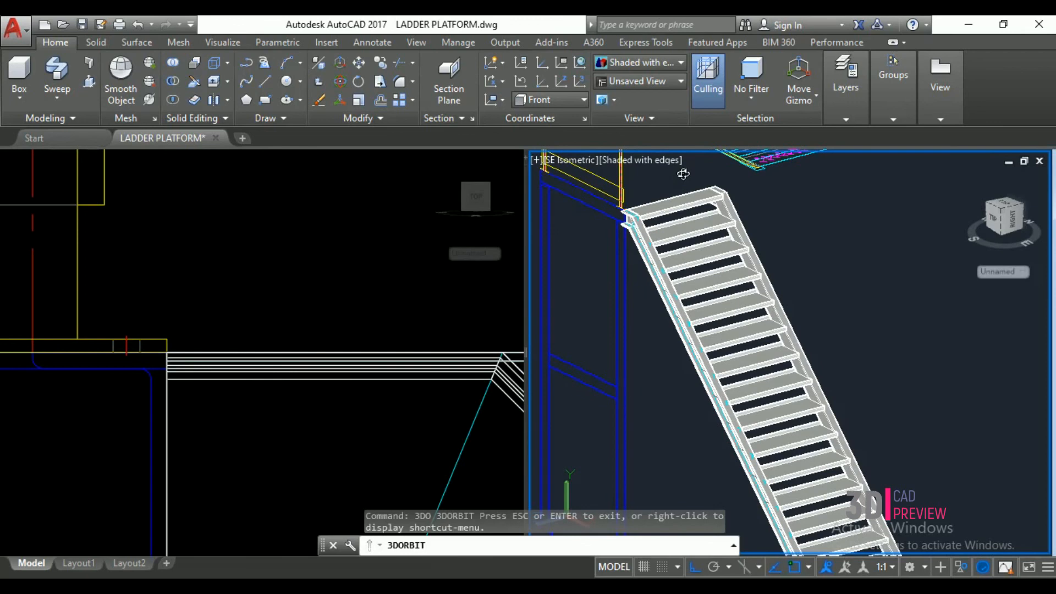
scroll(683, 173, "down", 2)
right_click(800, 294)
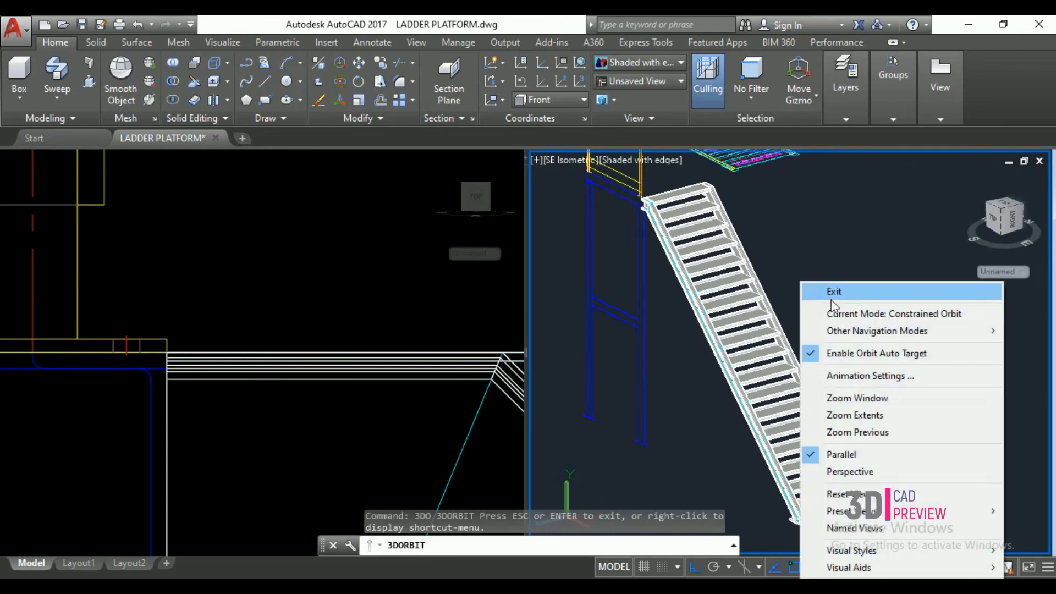
left_click(815, 292)
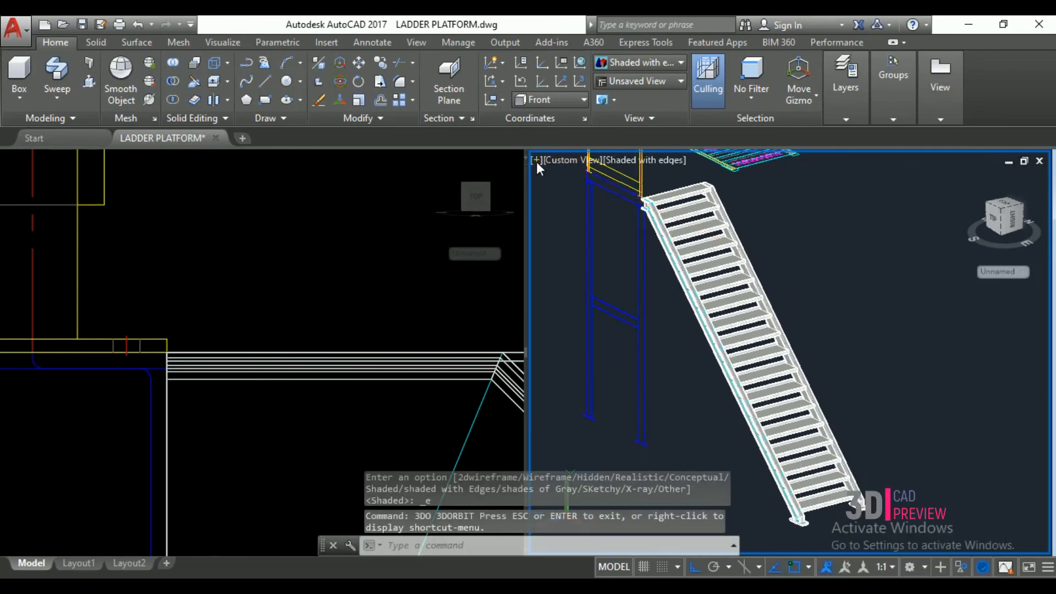
- Maximize the 3D viewport and orbit the model to show the whole stair beside the platform frame
double_click(537, 162)
type("3DO")
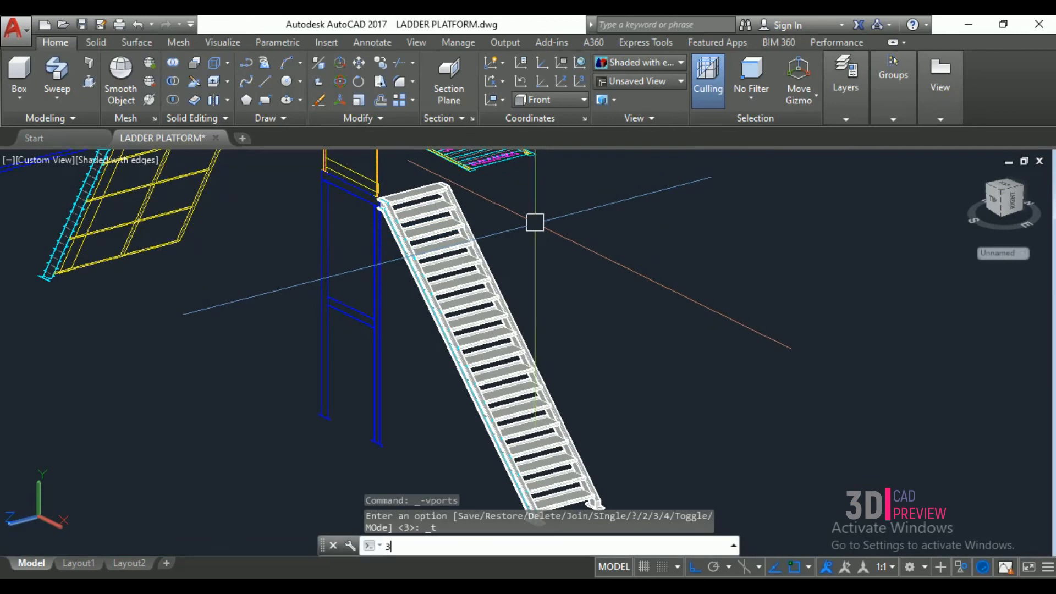
key("Return")
left_click_drag(569, 313, 624, 330)
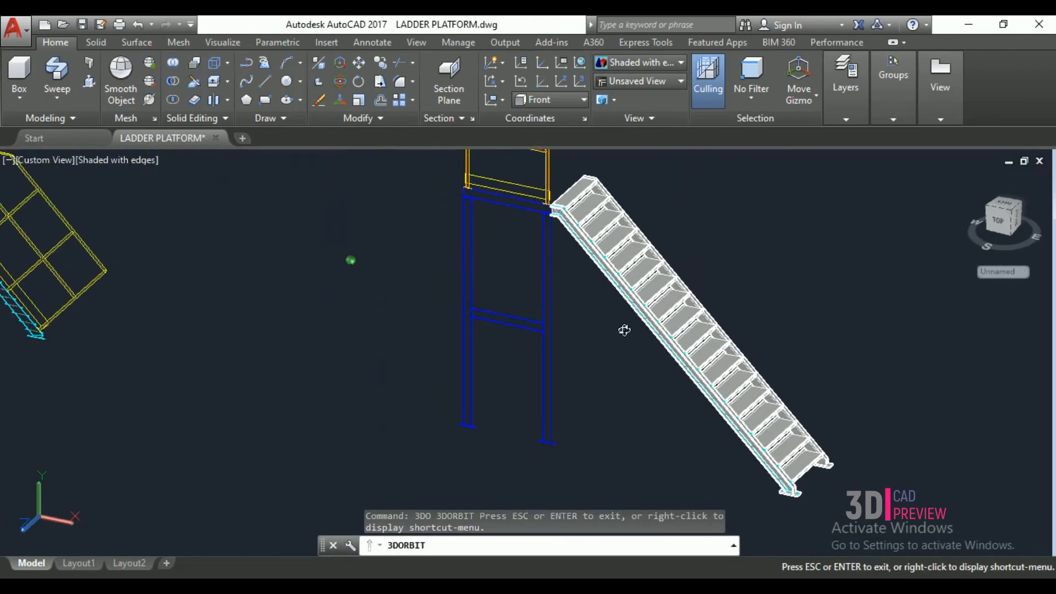
scroll(698, 364, "up", 2)
middle_click_drag(715, 281, 502, 263)
left_click_drag(537, 311, 557, 289)
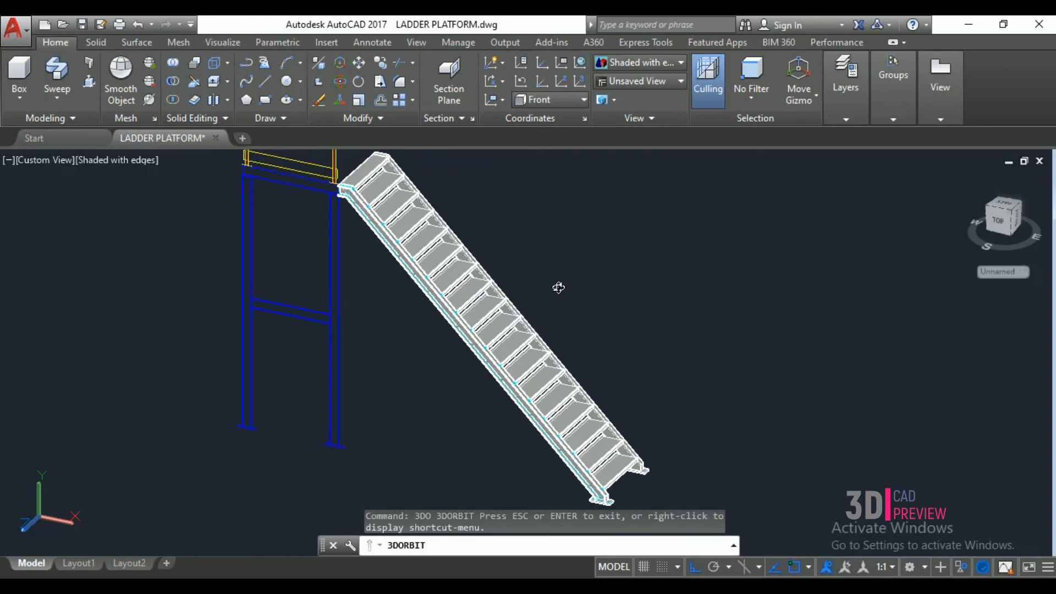
right_click(557, 278)
left_click(593, 289)
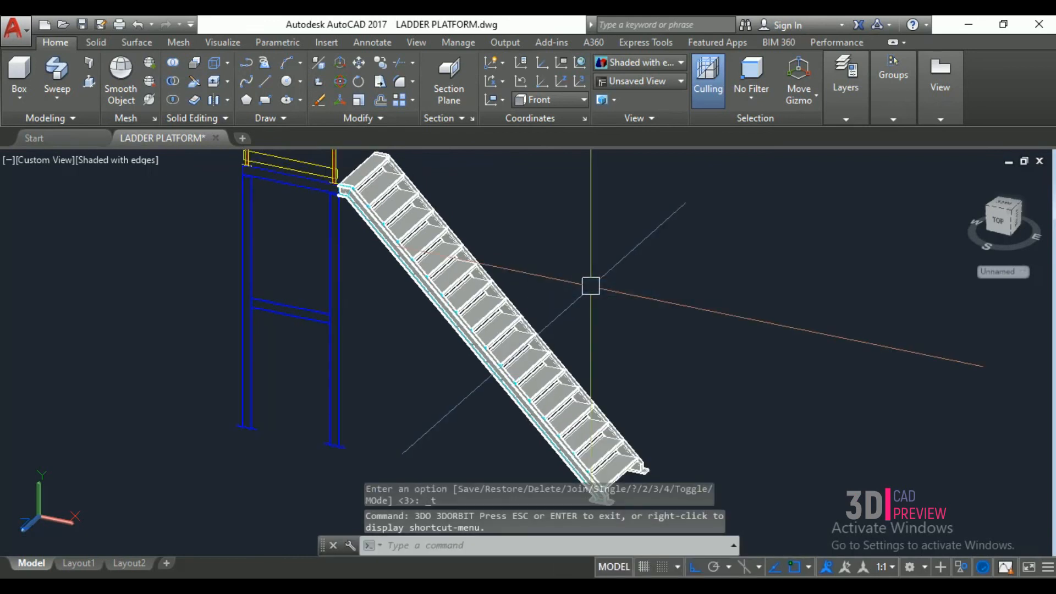